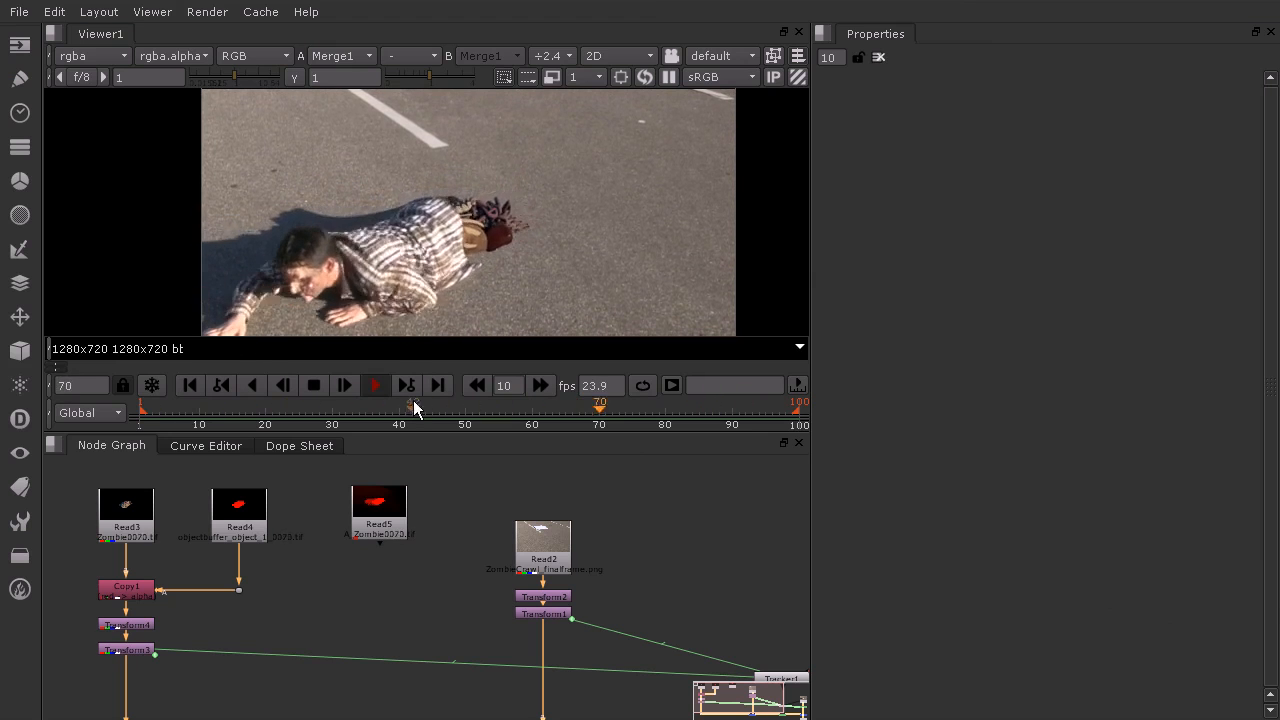
Step: Stop playback, return to frame 1 and move the Read5 node slightly in the node graph
click(314, 385)
drag(314, 417, 141, 418)
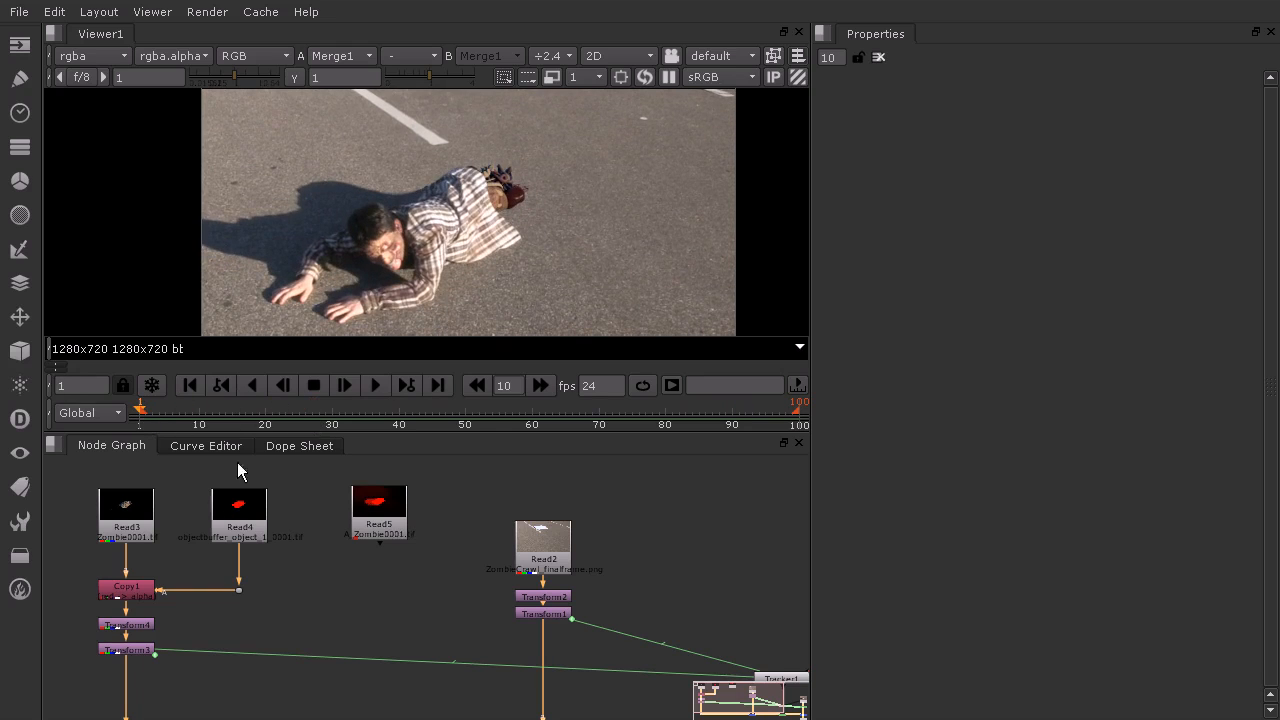
mouse_move(386, 515)
mouse_down()
mouse_move(424, 512)
mouse_move(417, 528)
mouse_move(400, 520)
mouse_up()
click(700, 551)
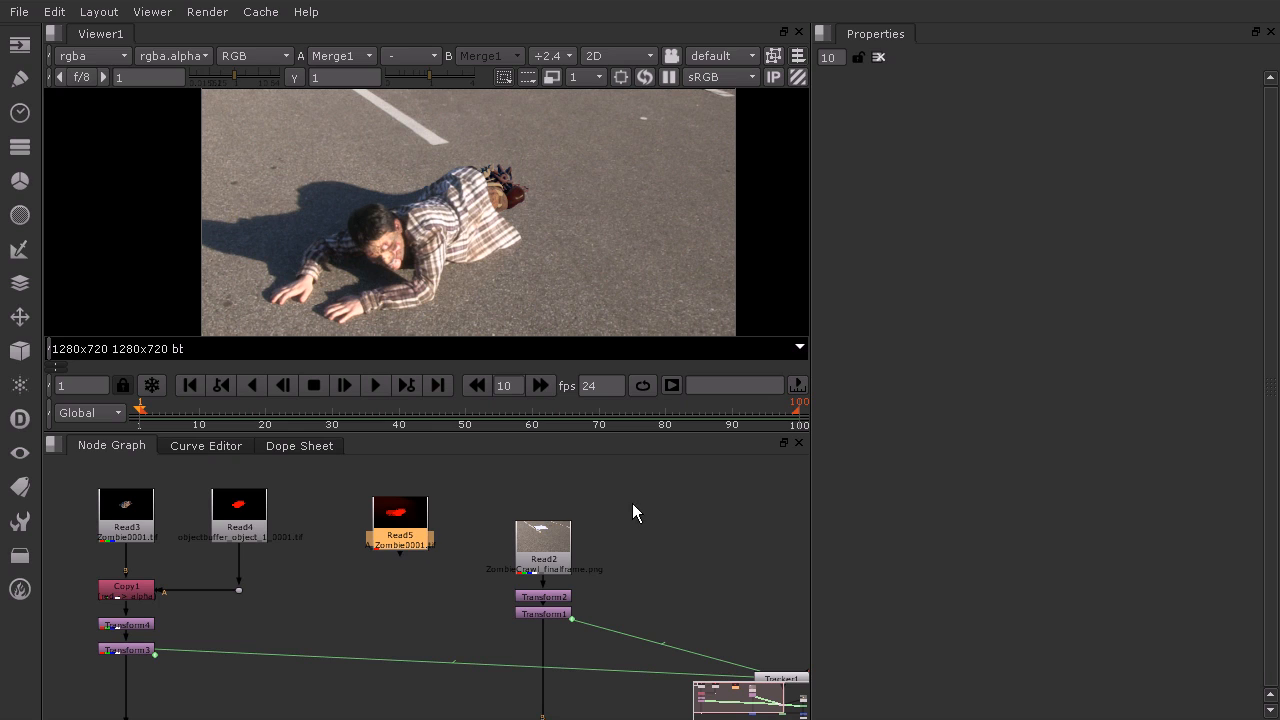
Step: Add a ColorCorrect node directly below Transform1 in the Read2 background branch
click(726, 493)
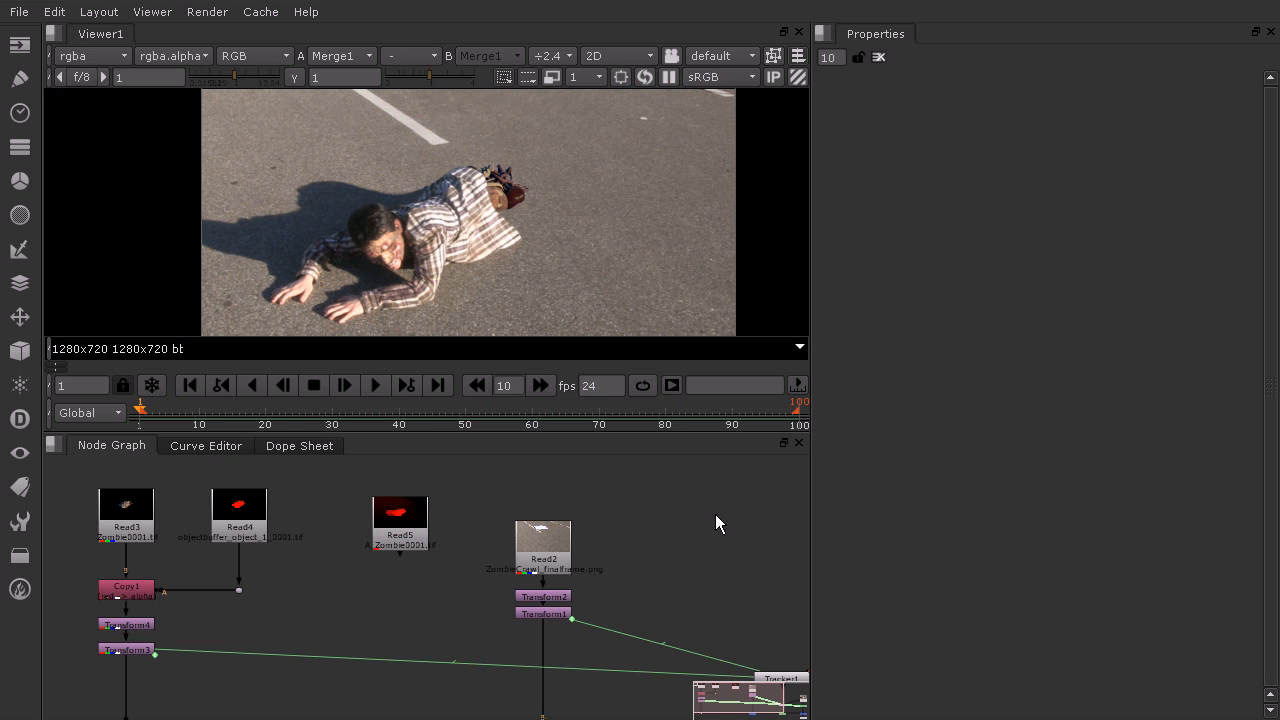
key(Tab)
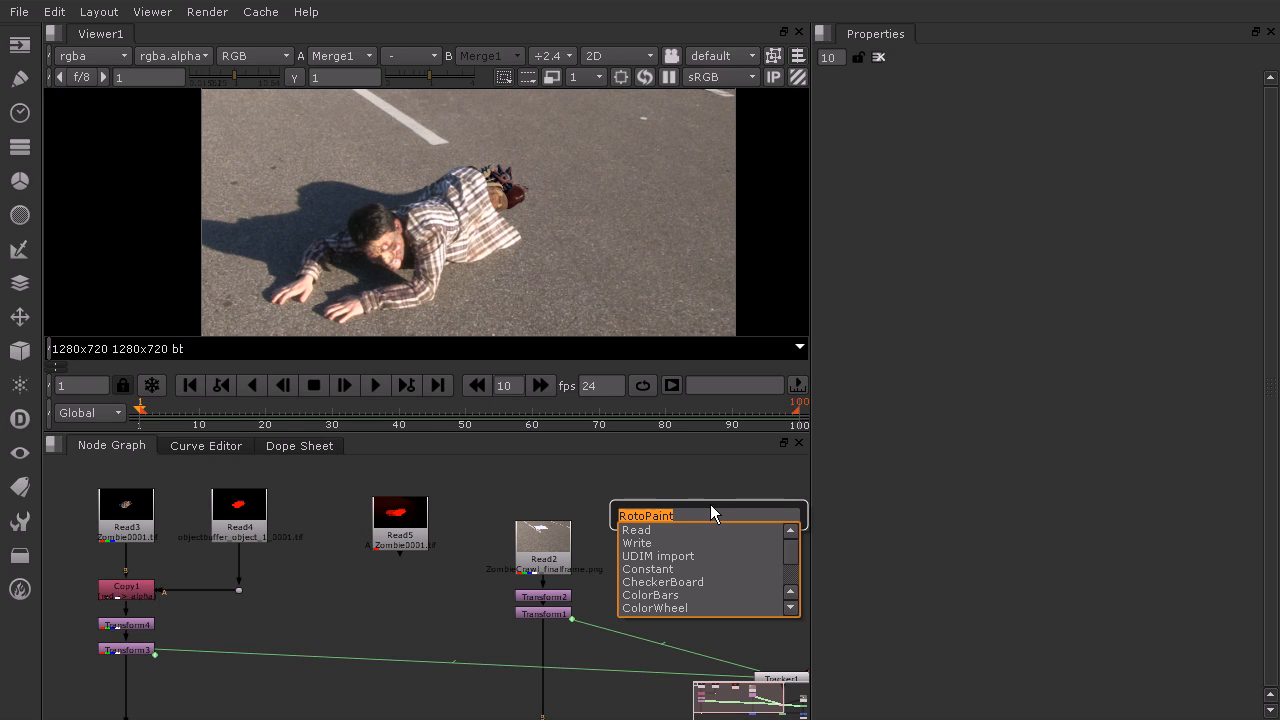
text(color)
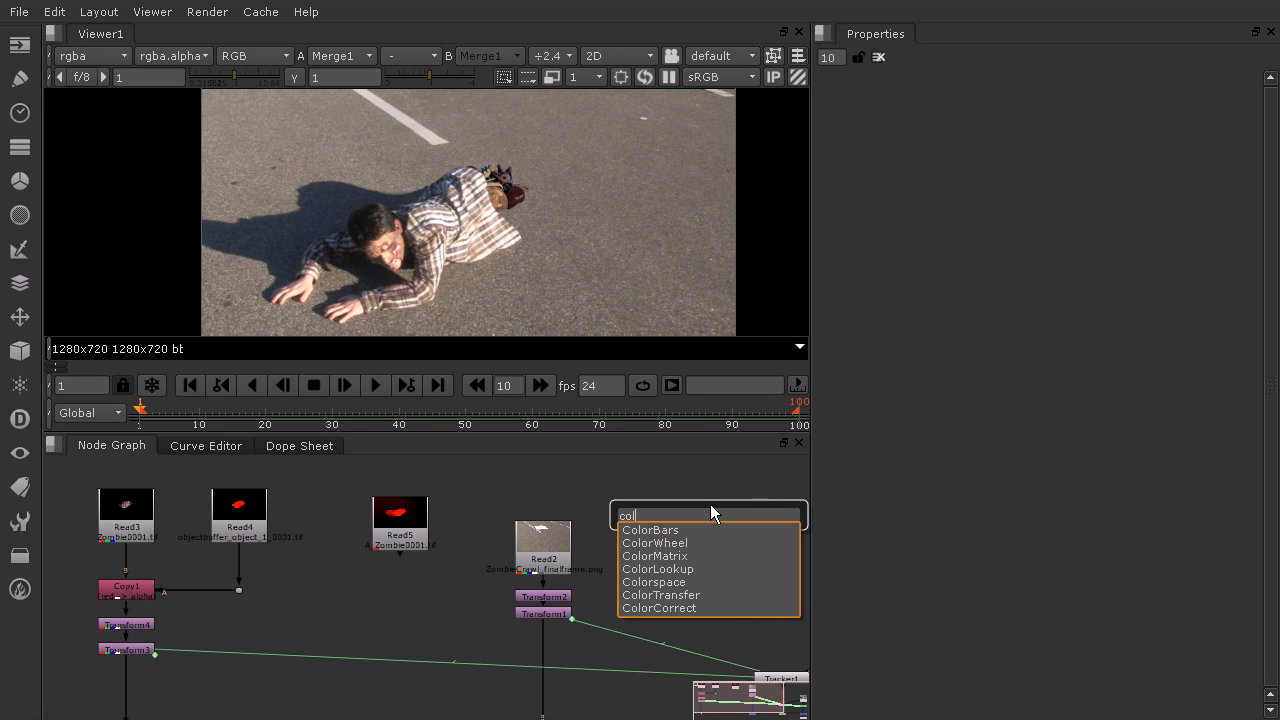
click(698, 608)
drag(742, 503, 548, 635)
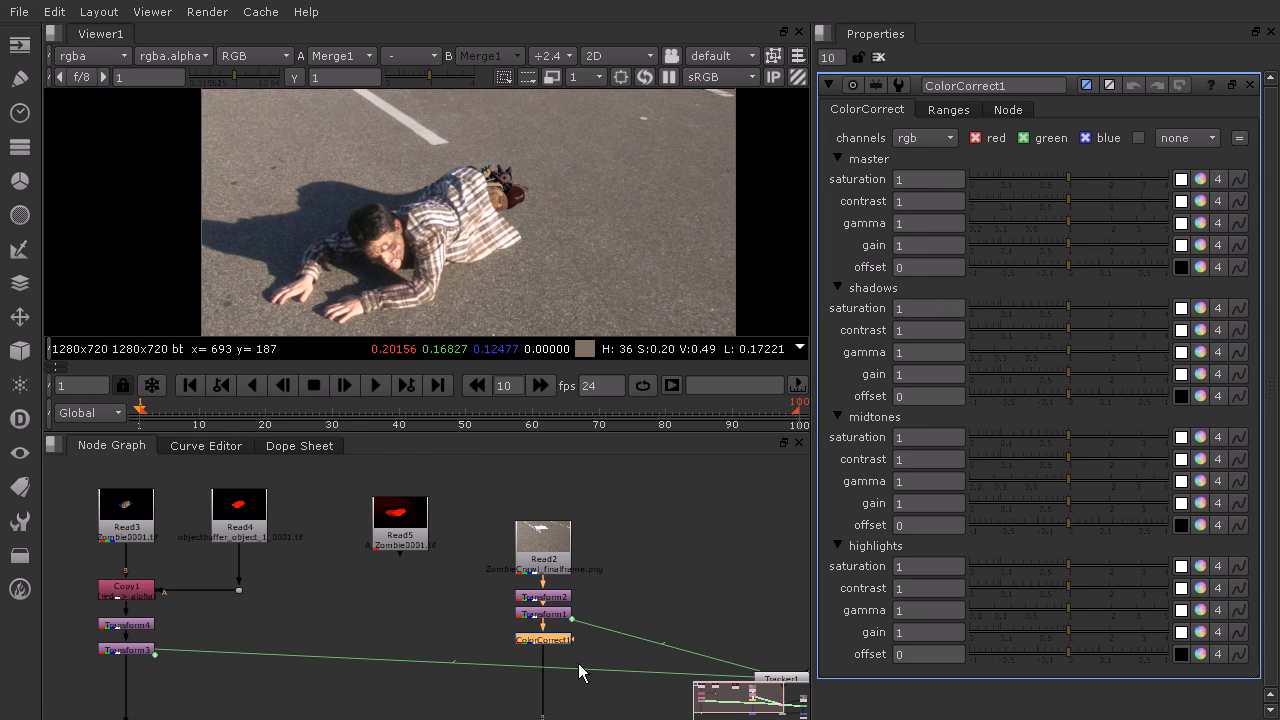
Step: Connect ColorCorrect1's mask input to Read5 and set its mask channel to rgba.red
drag(566, 640, 398, 520)
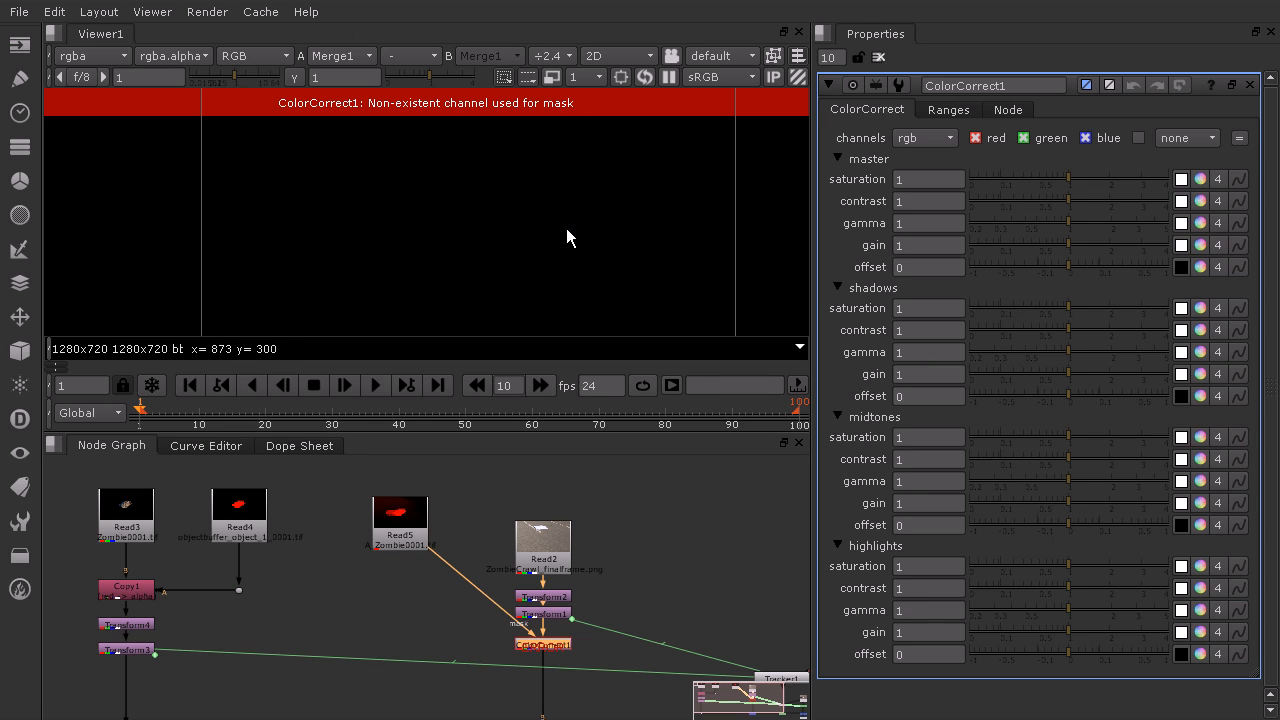
scroll(398, 488, up, 5)
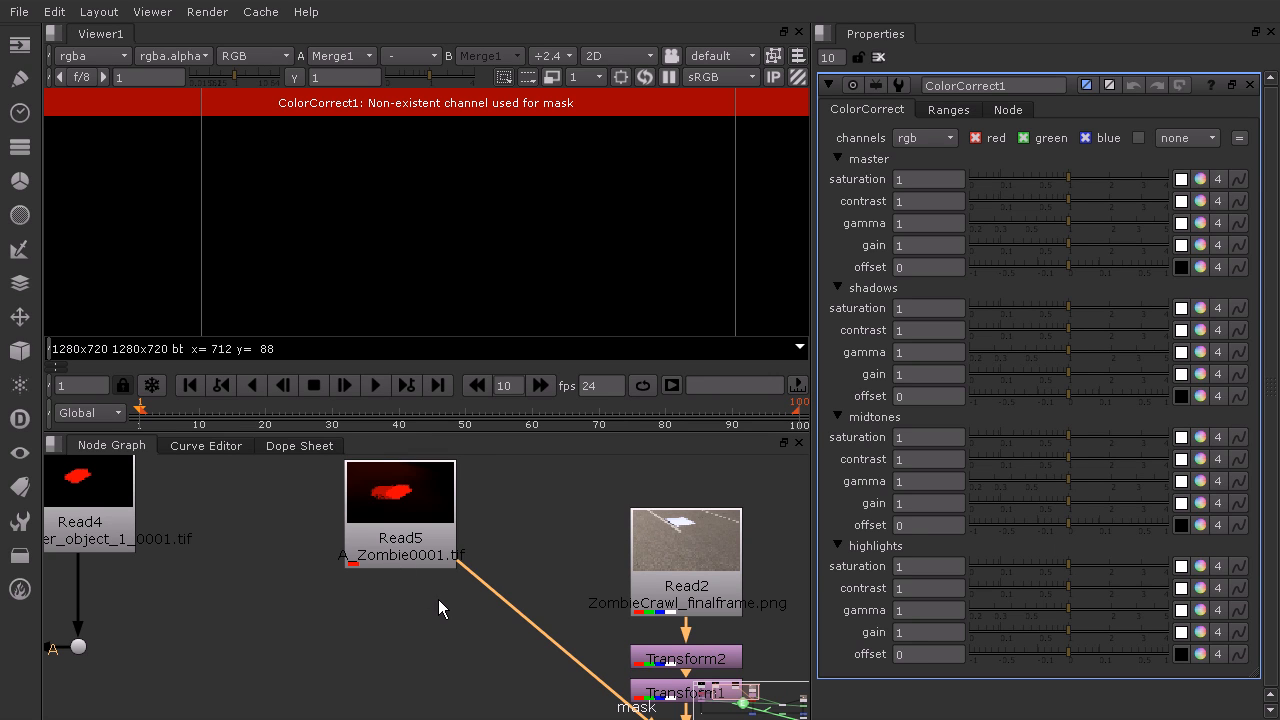
click(952, 112)
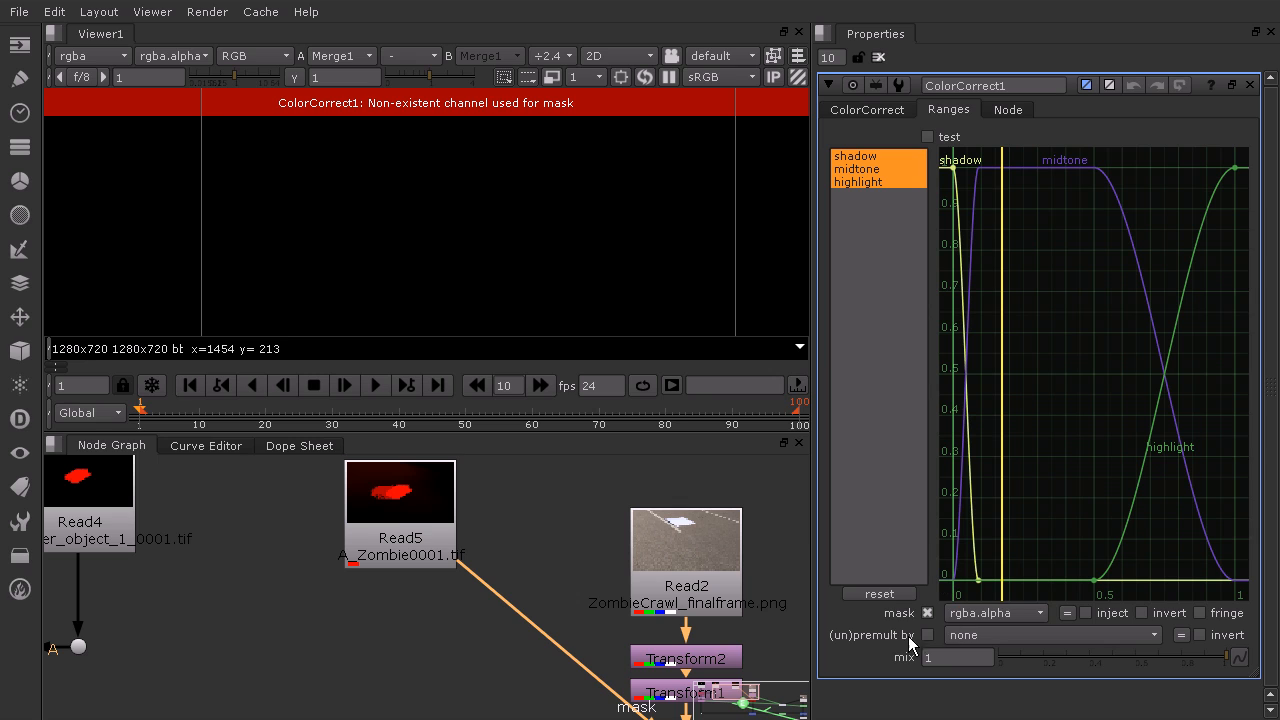
click(992, 611)
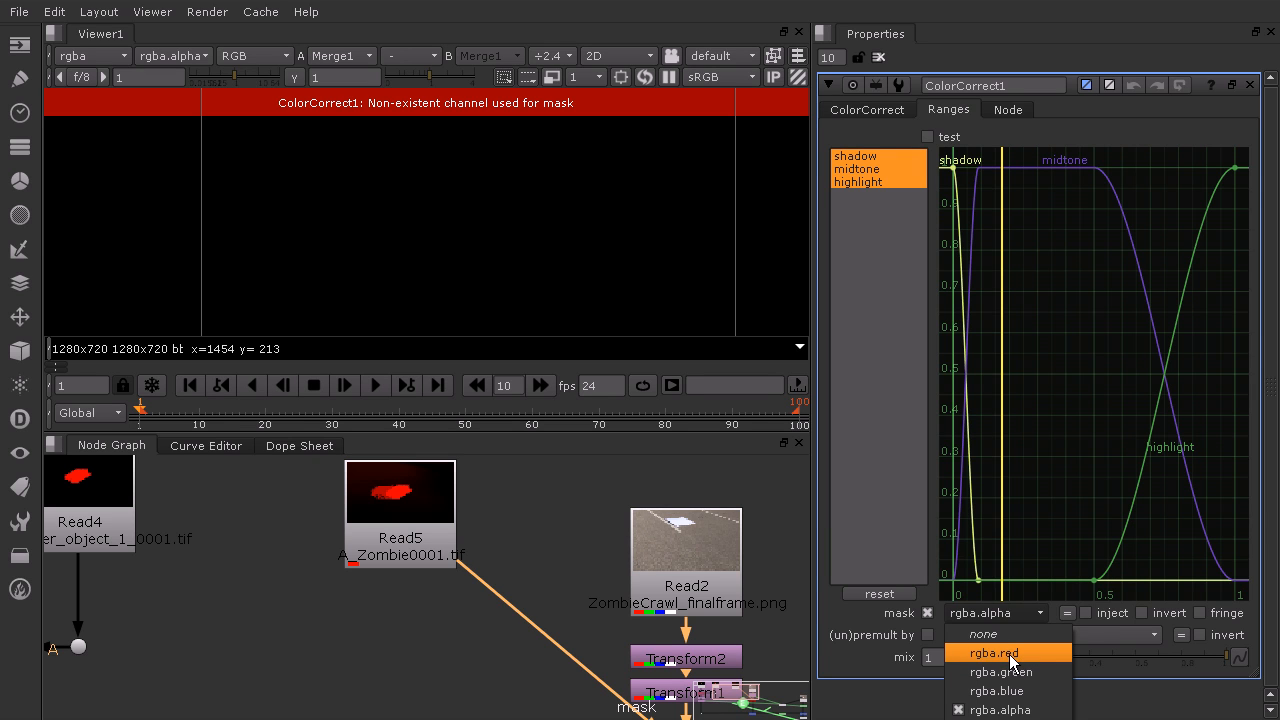
click(1009, 654)
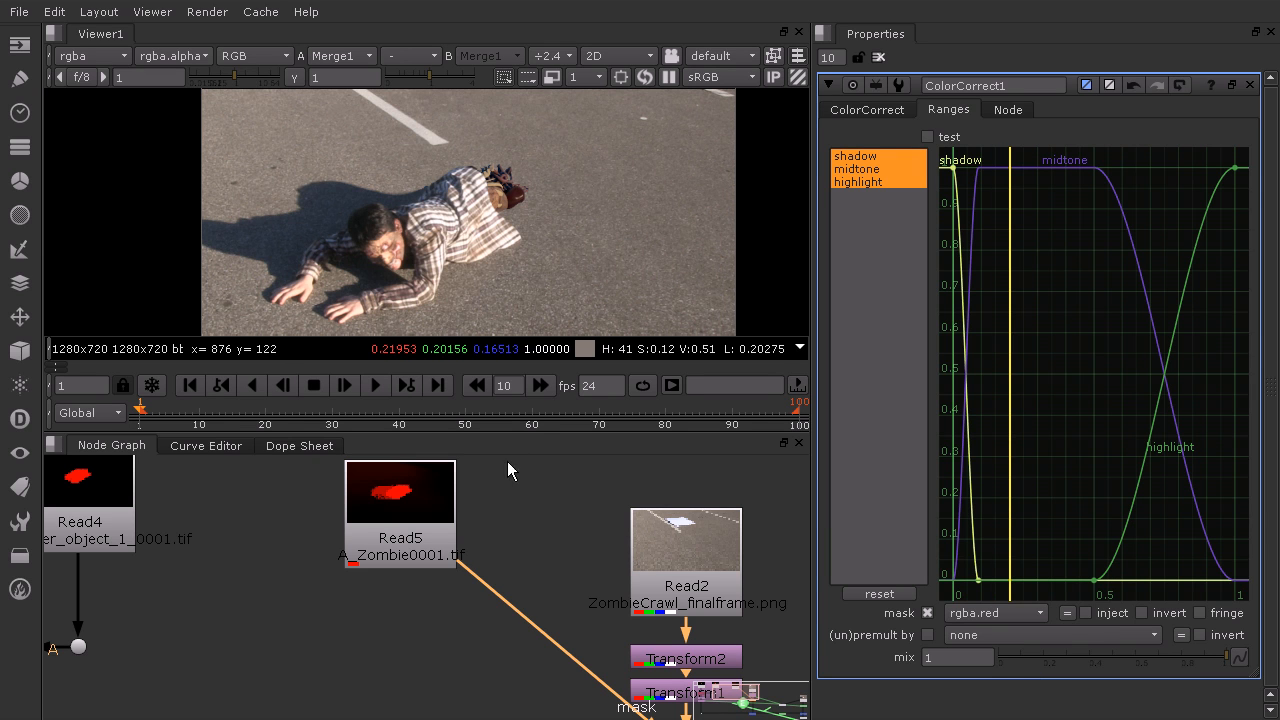
Step: Nudge Read5 down and lower ColorCorrect1's master gain to 0.38 to darken the masked shadow
drag(403, 483, 399, 519)
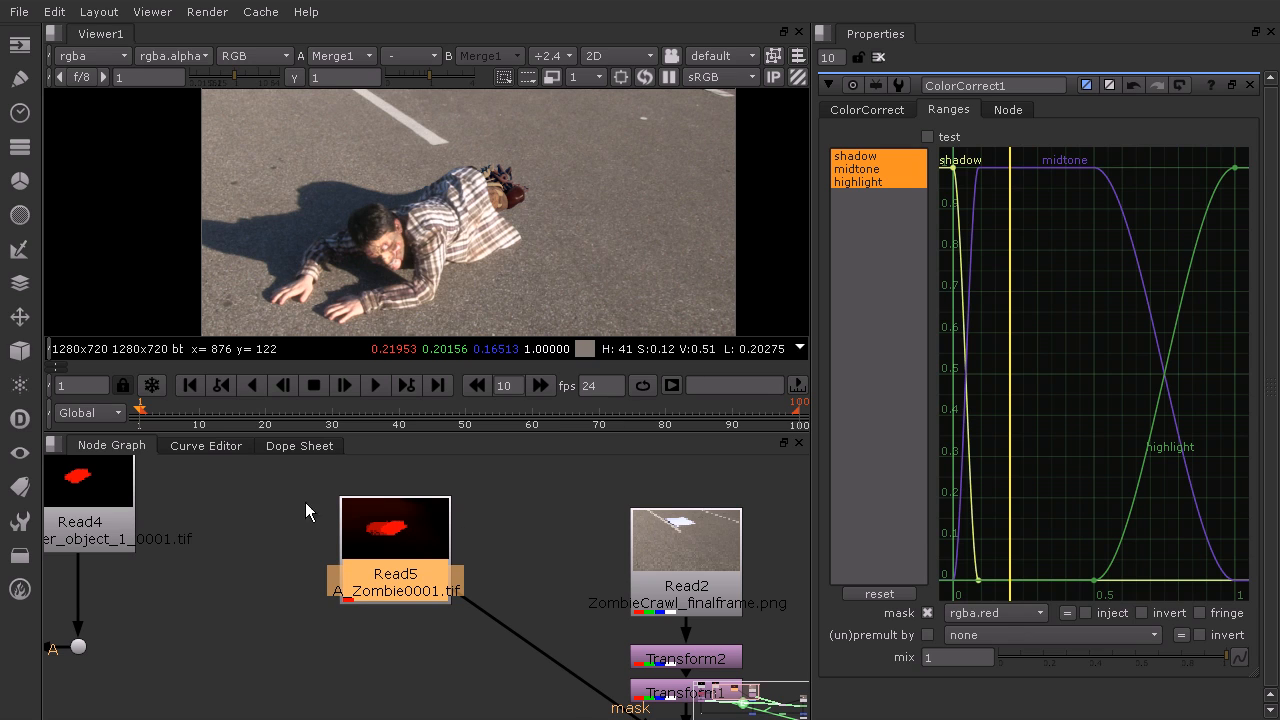
scroll(553, 548, down, 2)
middle_drag(553, 548, 461, 498)
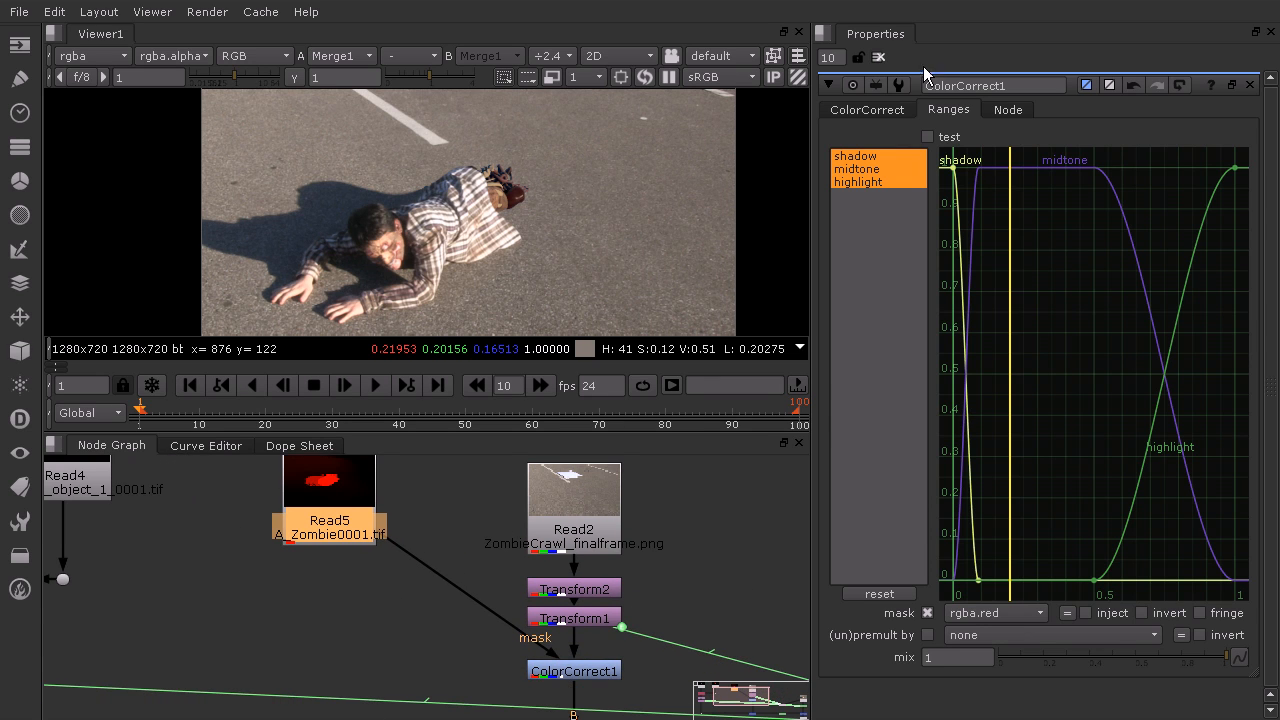
click(876, 112)
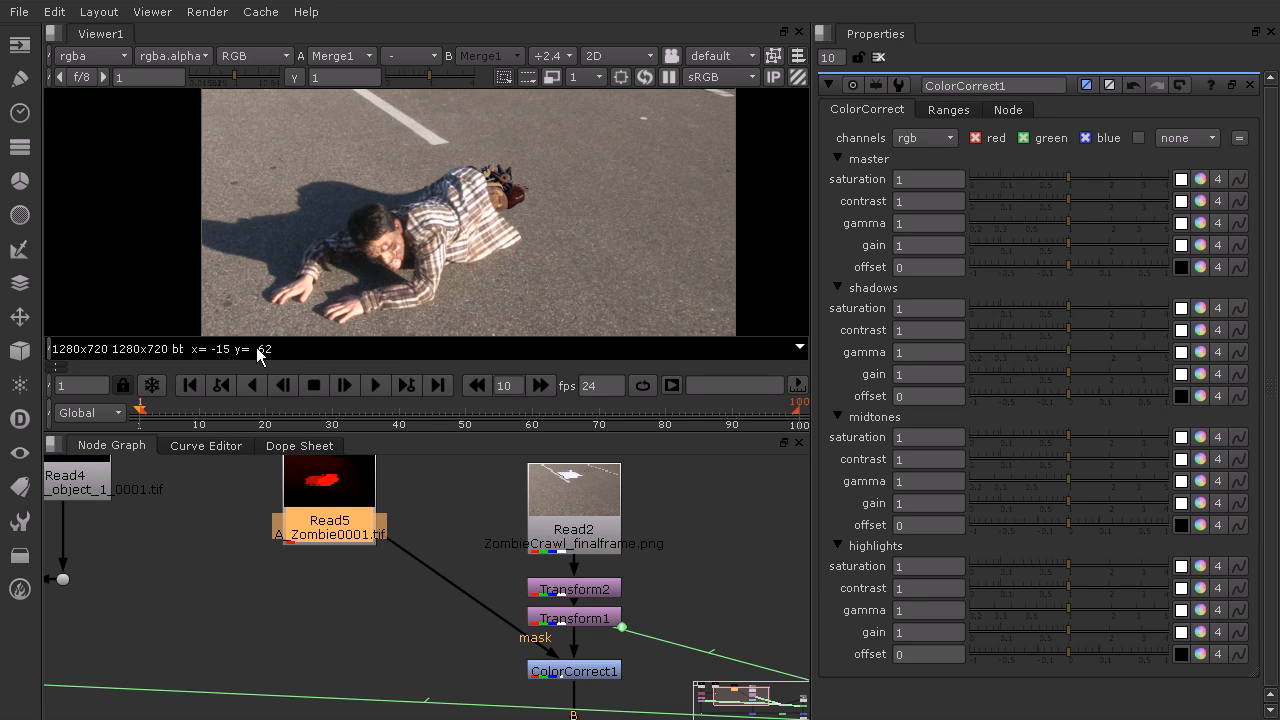
scroll(390, 193, up, 2)
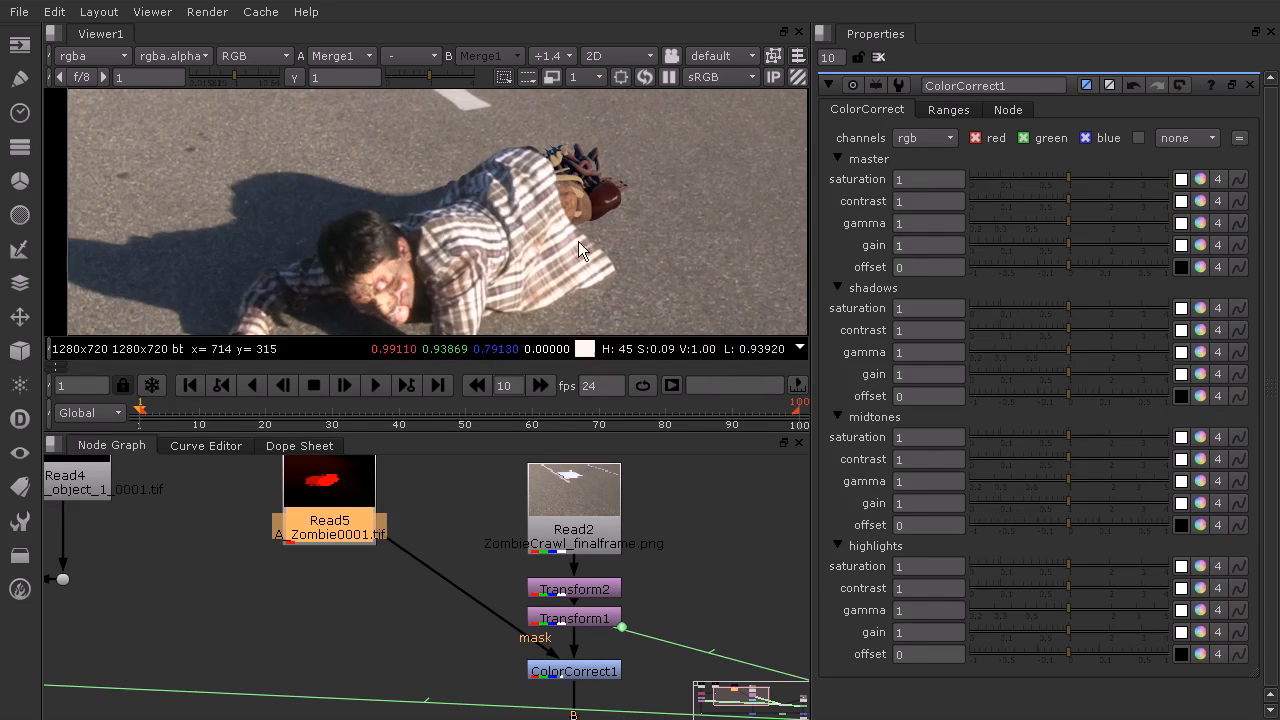
scroll(455, 168, up, 3)
middle_drag(478, 172, 526, 174)
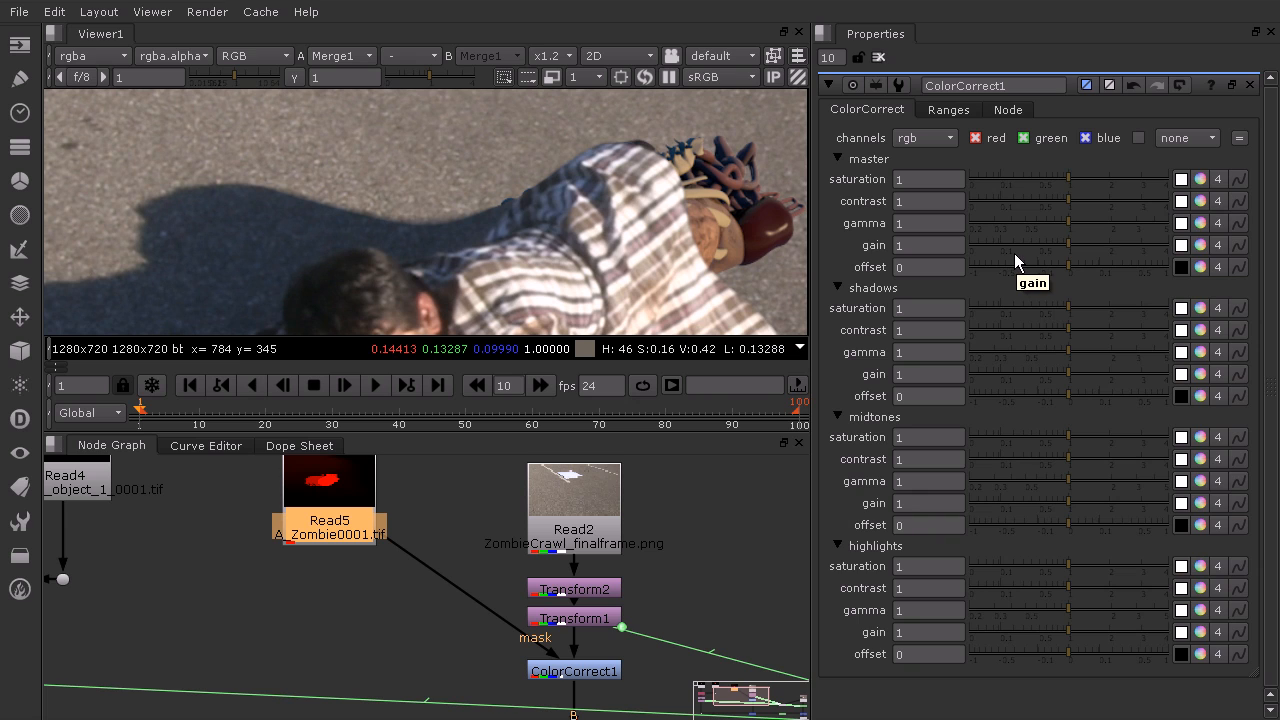
drag(1068, 246, 1031, 247)
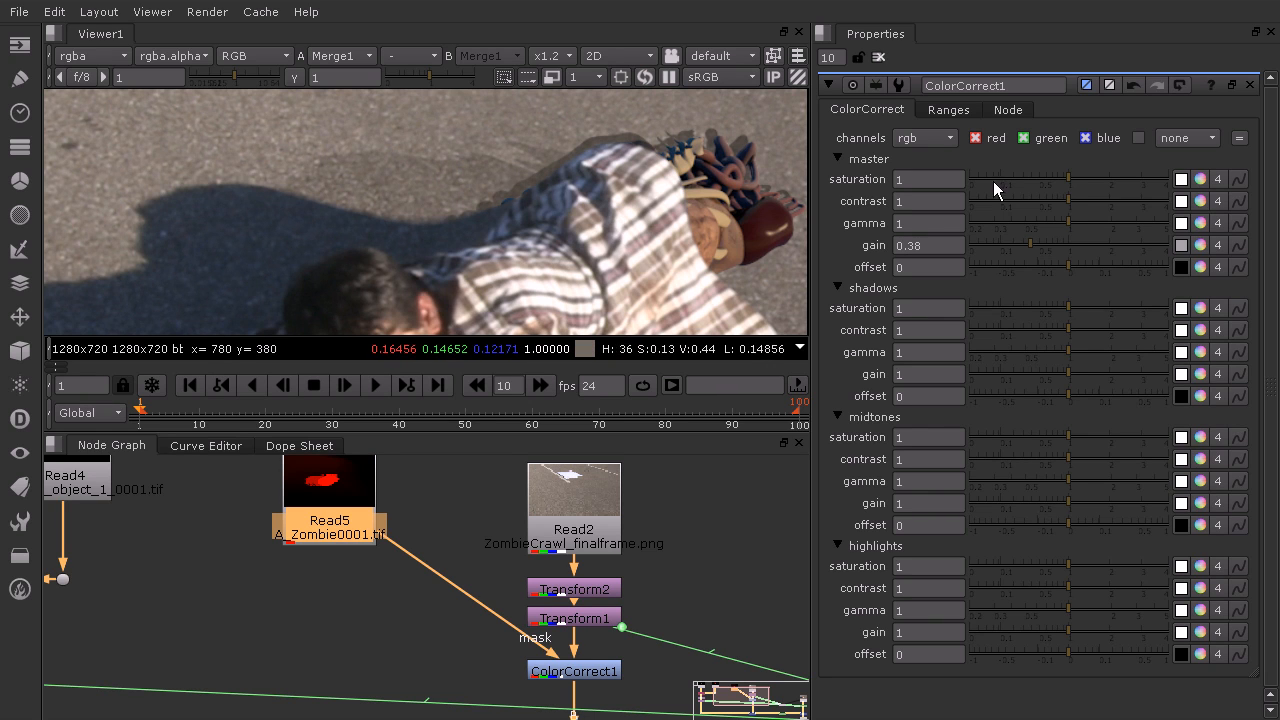
Step: Sample an area of the dark shadow on the asphalt as ColorCorrect1's master offset colour
scroll(406, 563, down, 2)
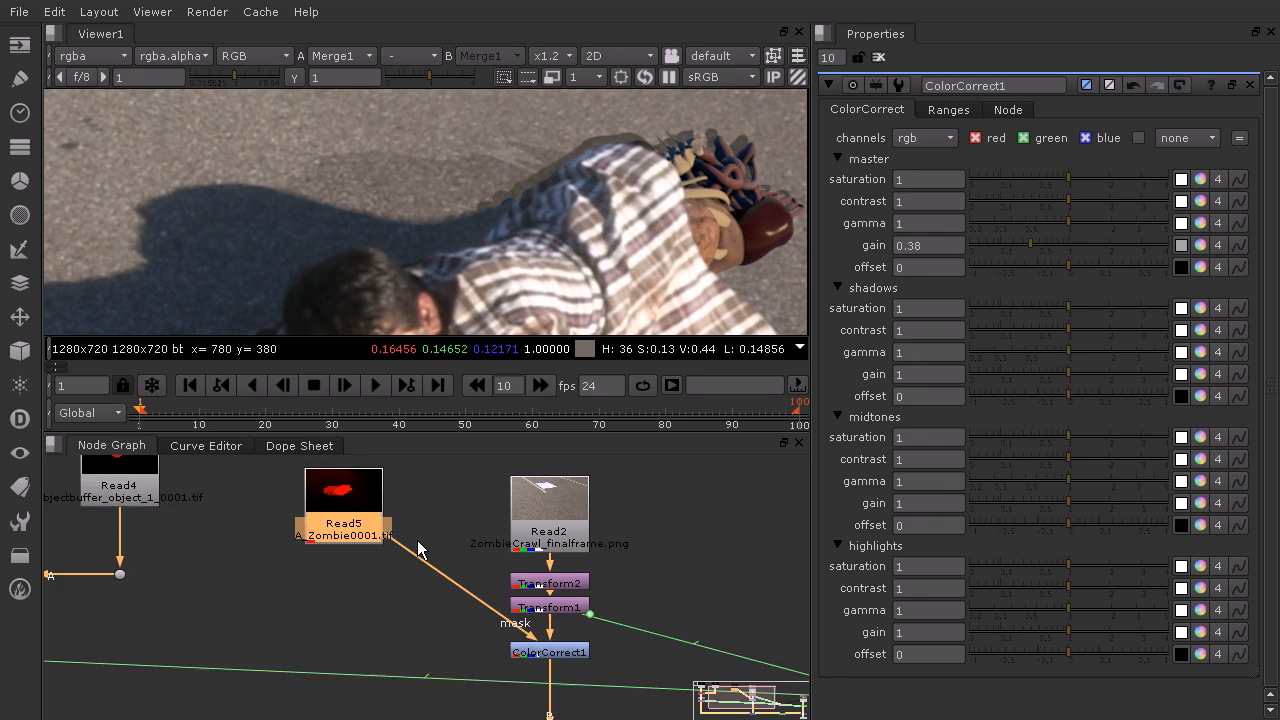
middle_drag(420, 546, 561, 550)
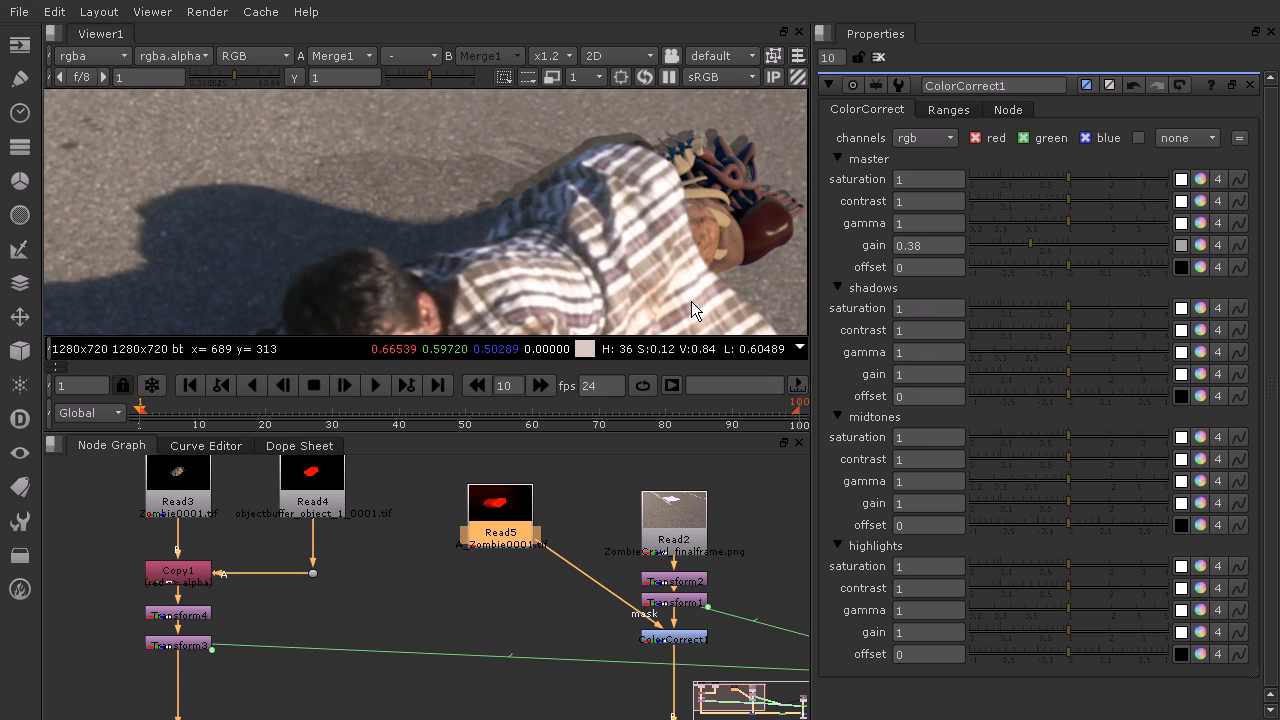
click(1182, 267)
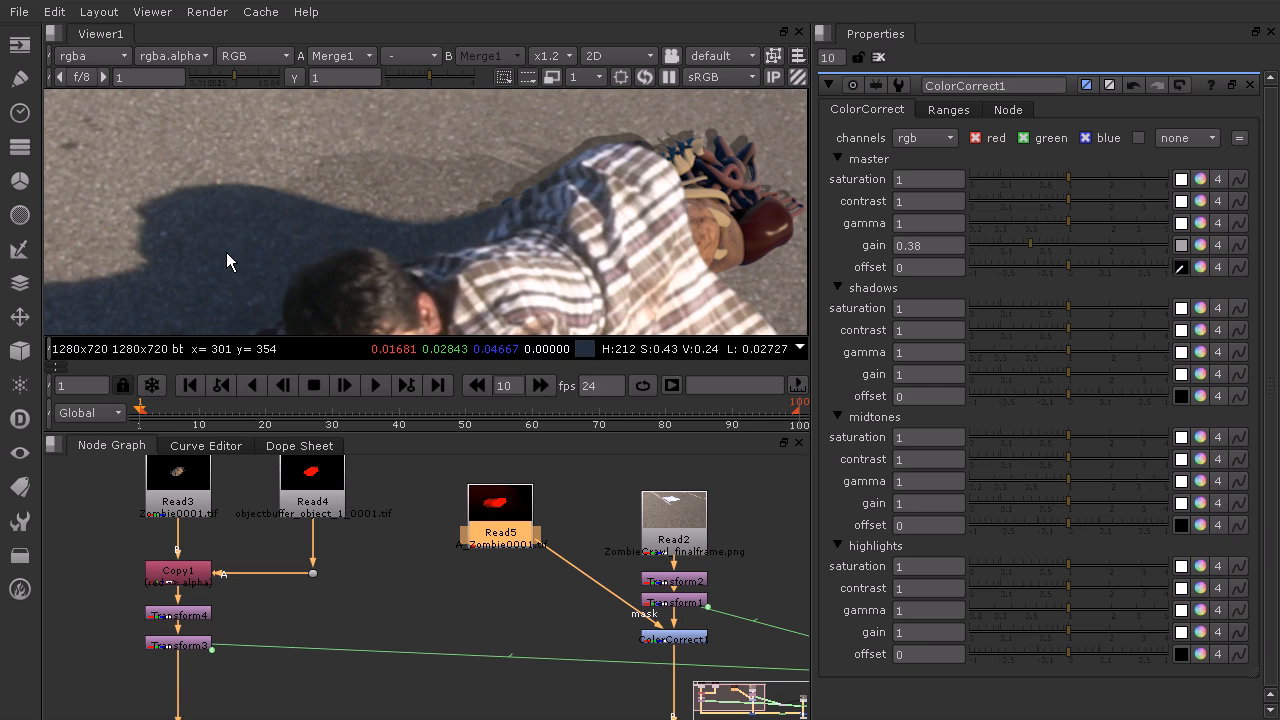
ctrl+click(194, 227)
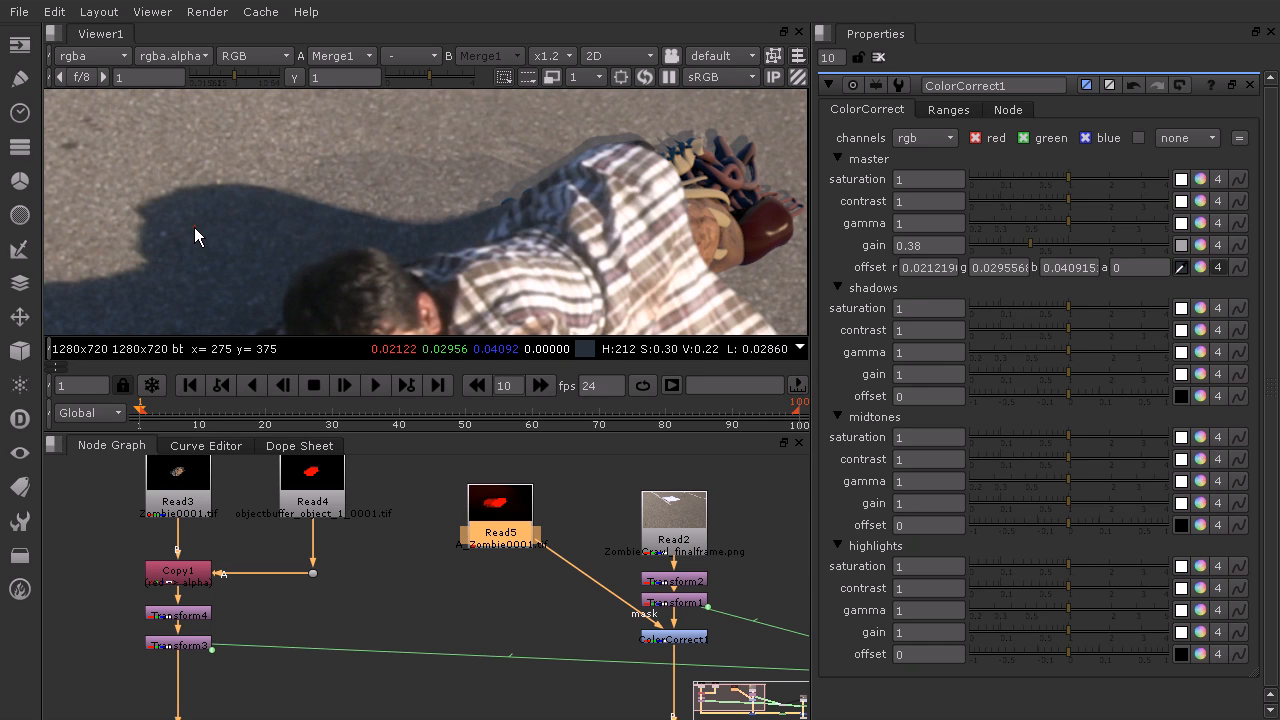
ctrl+shift+drag(195, 228, 256, 265)
Step: Lower ColorCorrect1's master gain to 0.004
drag(1033, 242, 1000, 253)
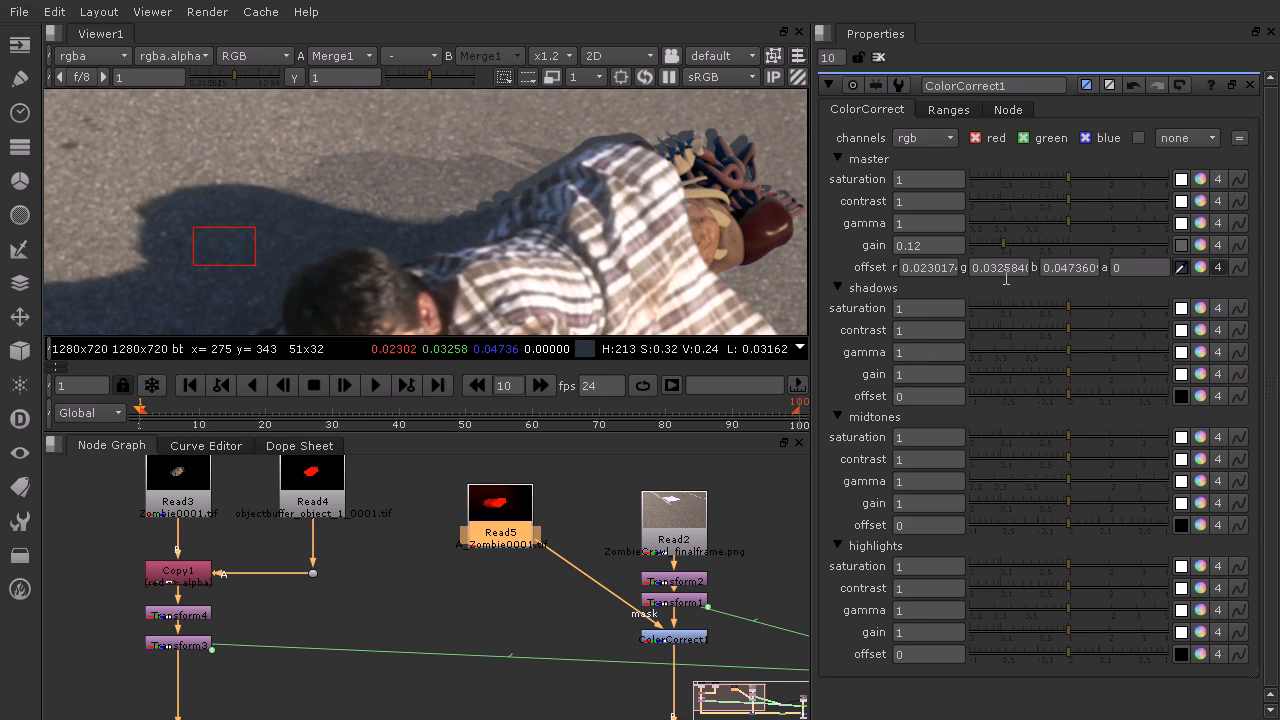
drag(1010, 247, 981, 245)
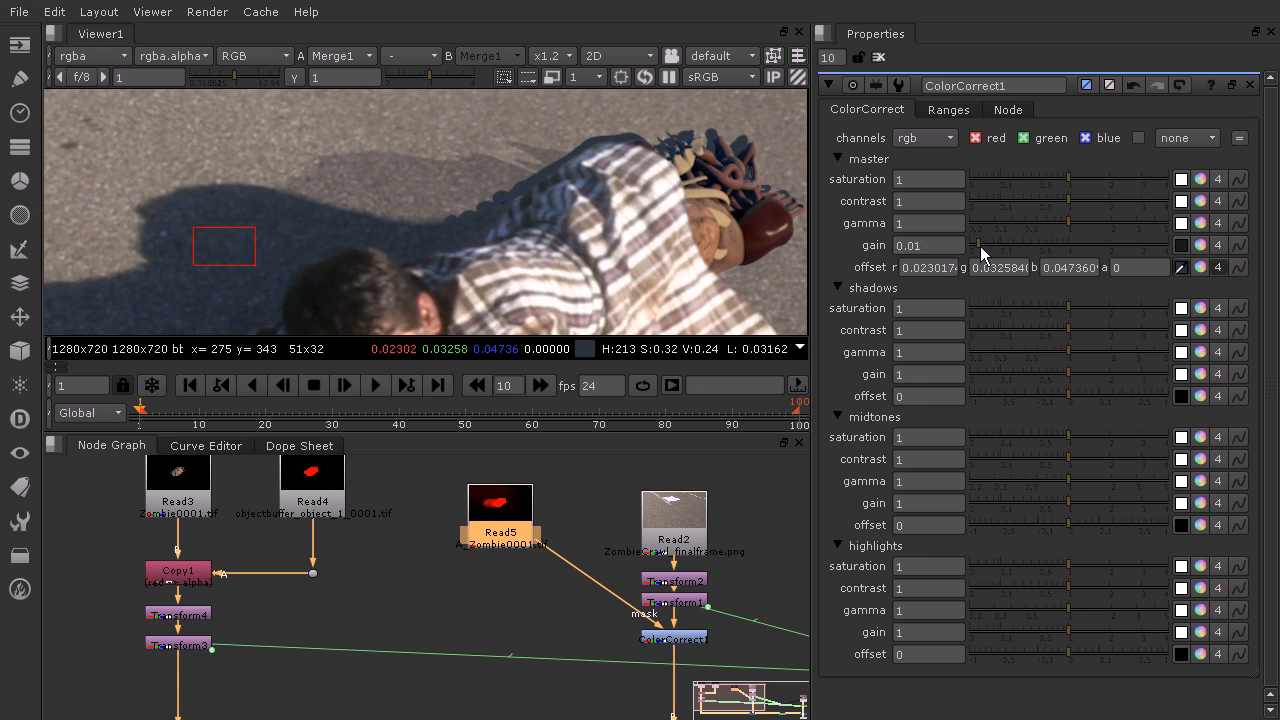
drag(976, 245, 979, 245)
drag(983, 246, 976, 250)
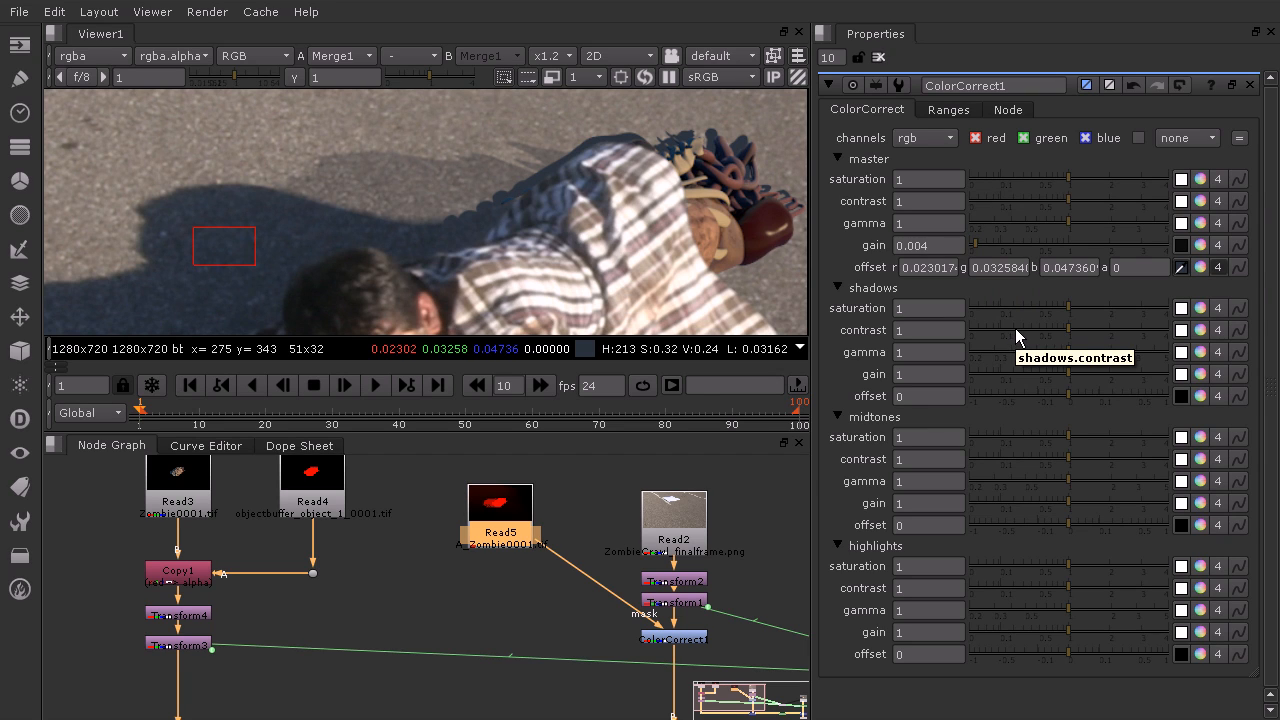
Step: Raise the saturation of ColorCorrect1's master offset colour to about 0.7 and close its colour picker
click(1200, 267)
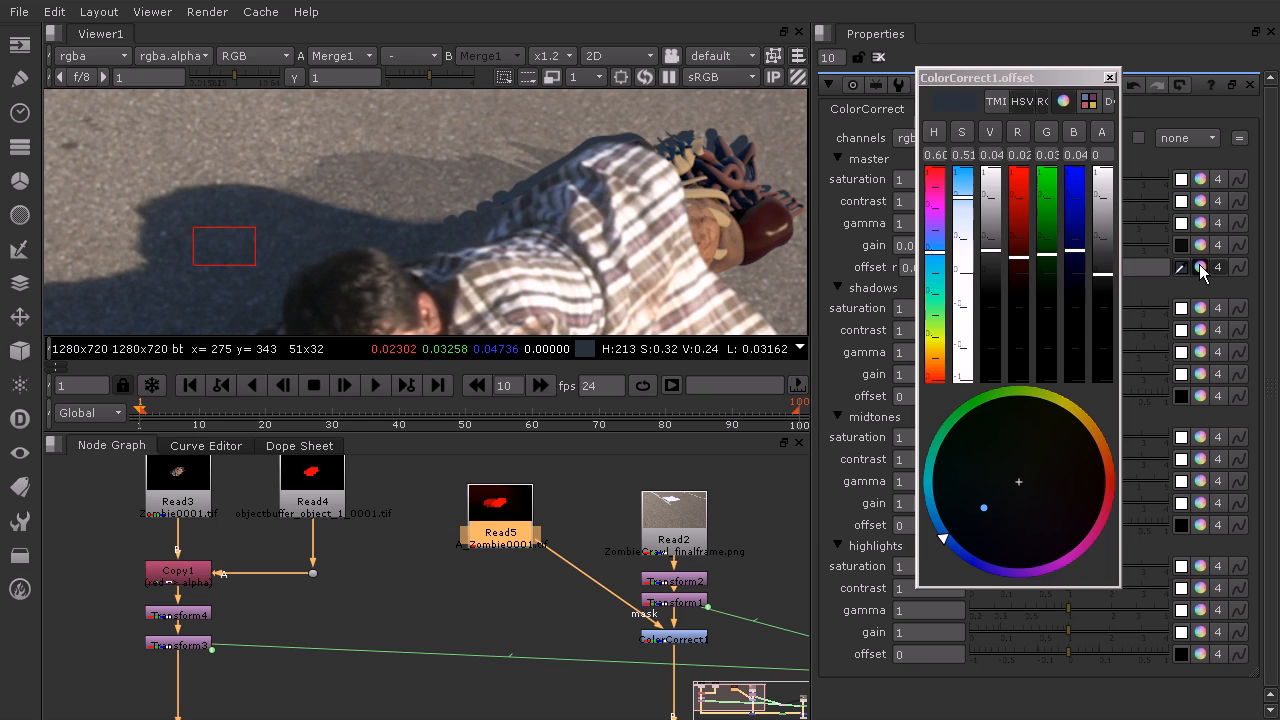
click(968, 191)
drag(968, 193, 969, 185)
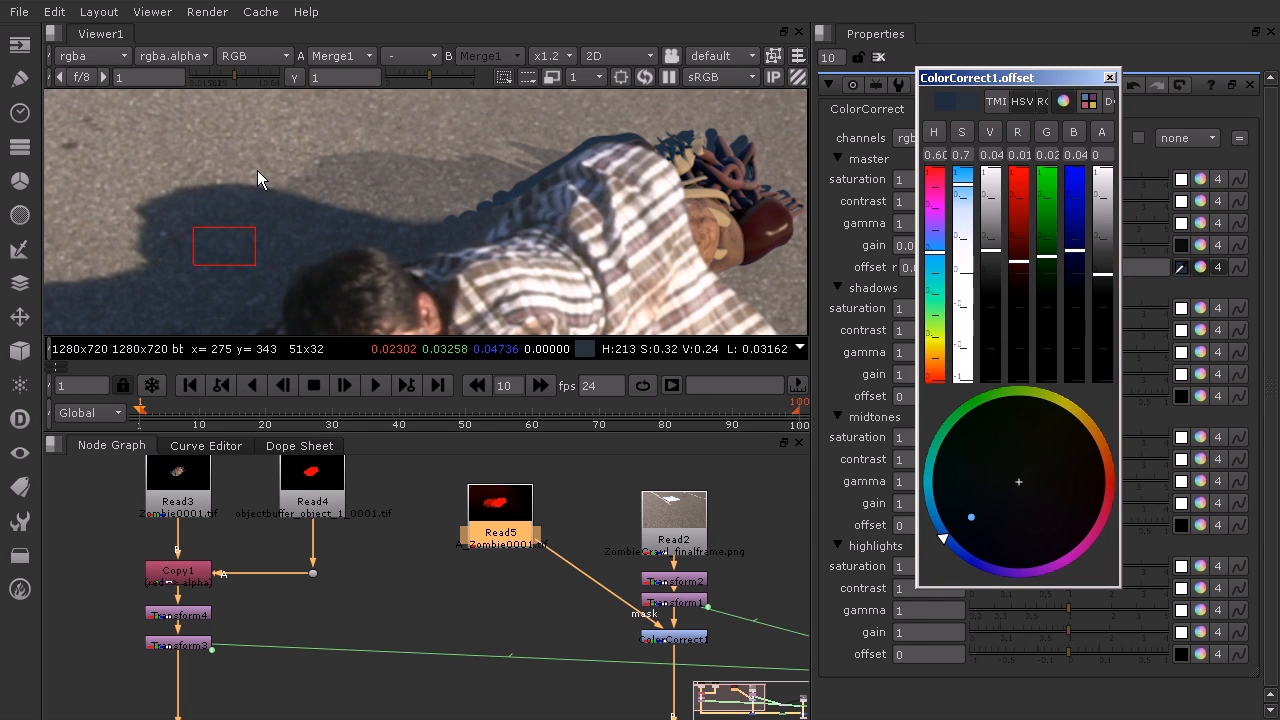
click(1109, 78)
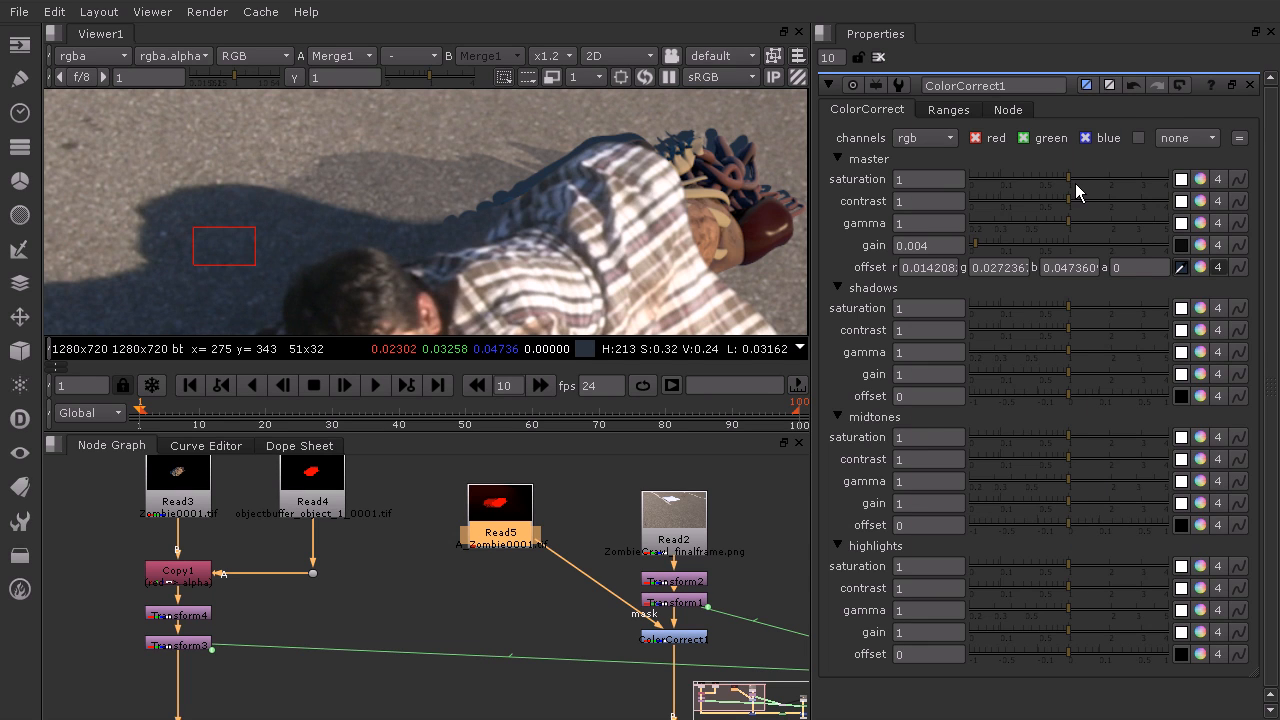
Step: Set ColorCorrect1's master gain to 0.002 and its master contrast to 1.2
scroll(477, 173, up, 3)
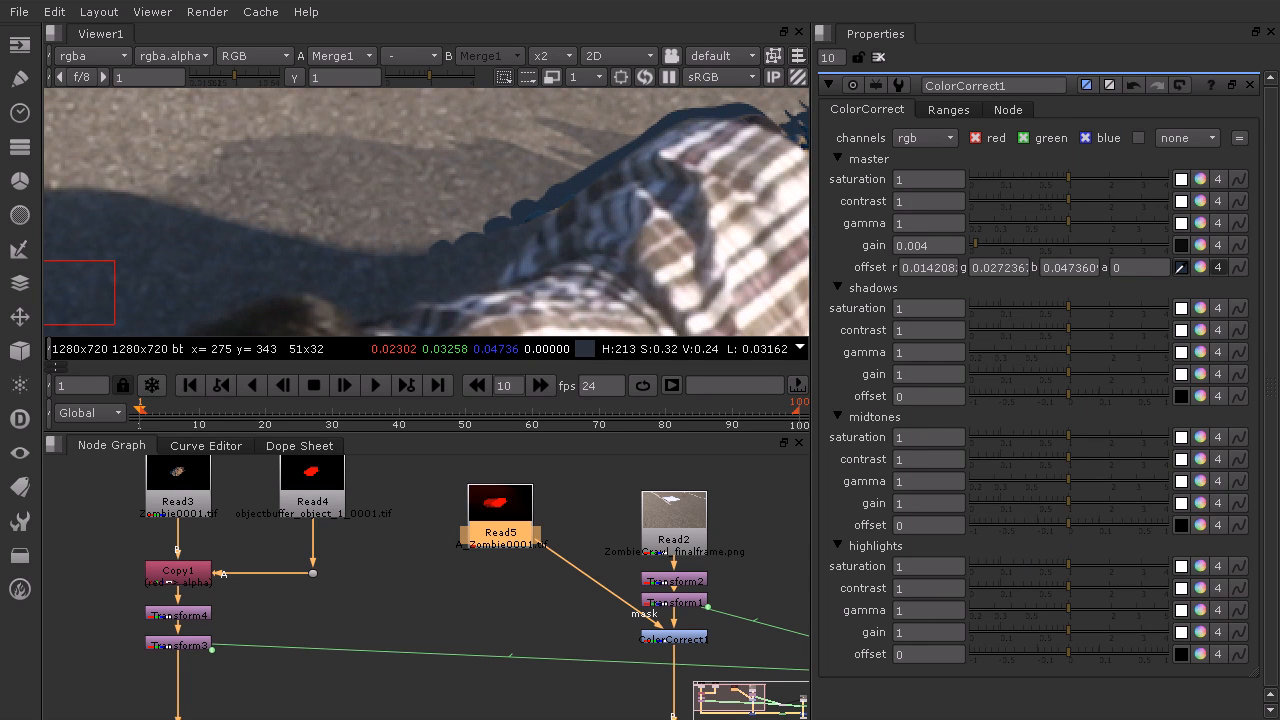
mouse_move(979, 249)
mouse_down()
mouse_move(1140, 249)
mouse_move(972, 250)
mouse_up()
drag(1065, 200, 1076, 231)
Step: Insert a second ColorCorrect node between Read5 and ColorCorrect1's mask input and raise its master gain to 4
click(467, 599)
key(Tab)
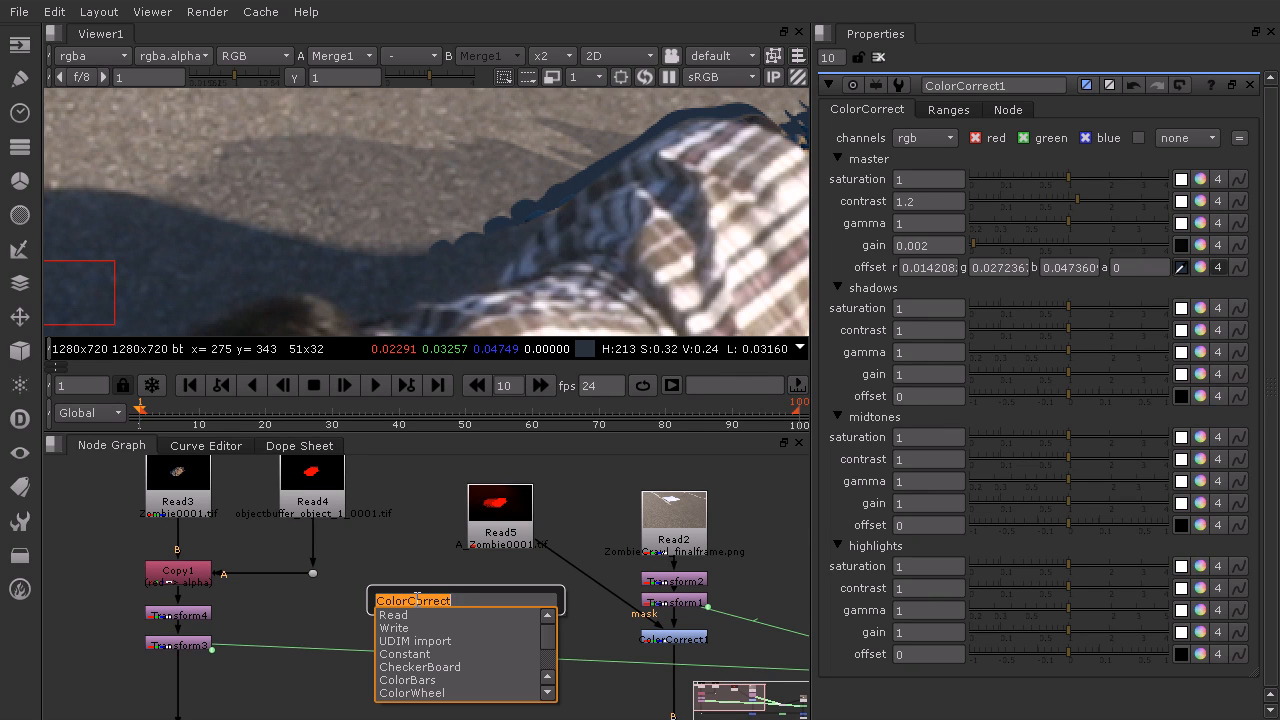
key(Return)
drag(440, 572, 508, 643)
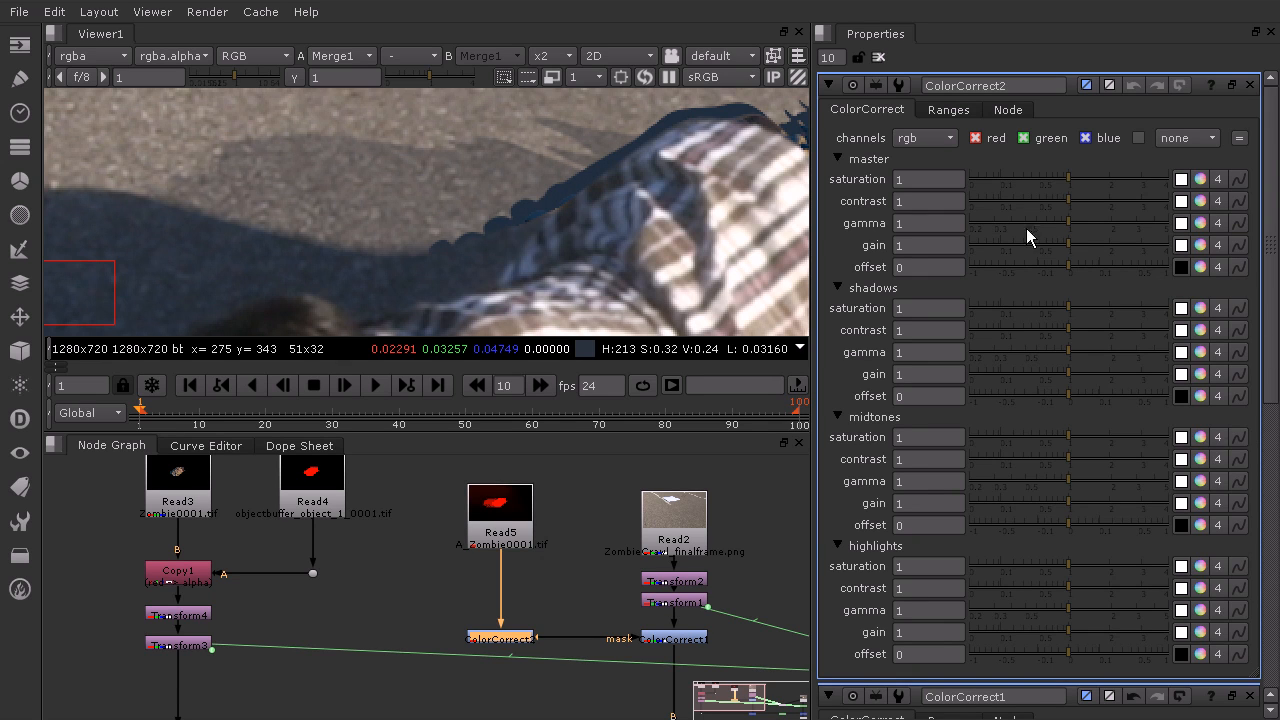
drag(1072, 245, 1198, 255)
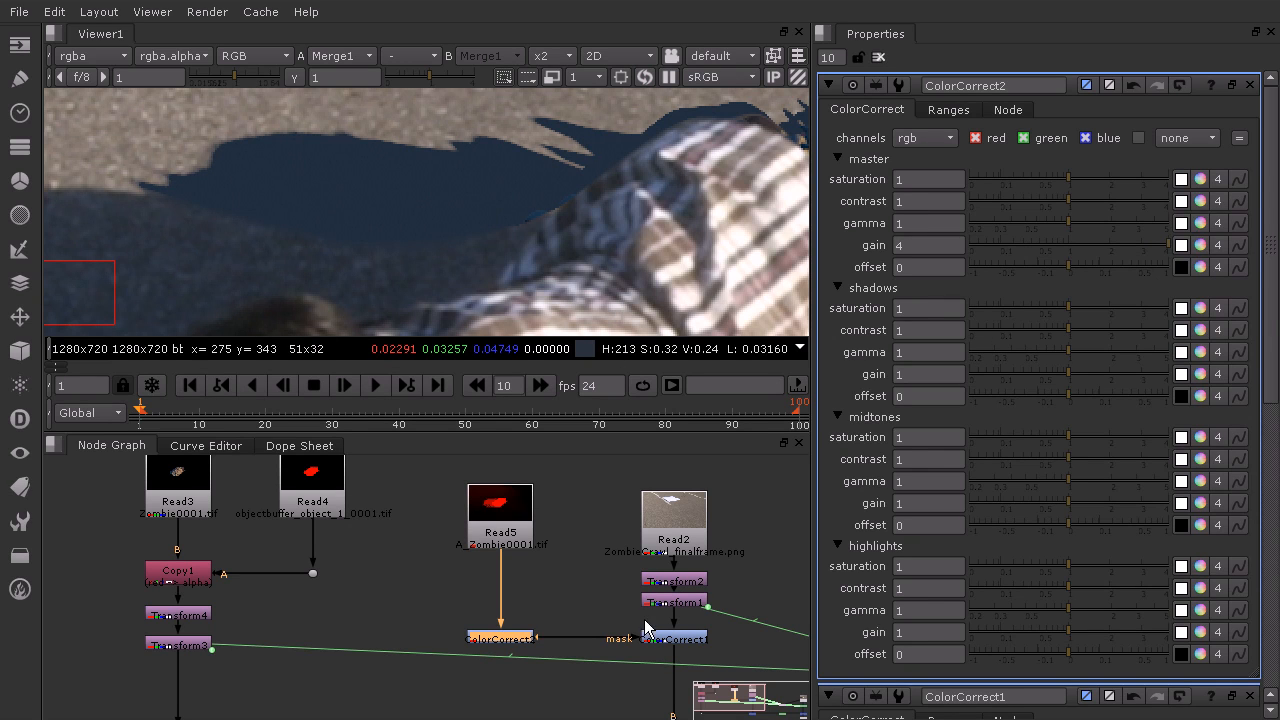
Step: Raise ColorCorrect1's master gain to 0.12 and check the shadow edge up close in the viewer
scroll(1021, 477, down, 3)
scroll(1101, 350, down, 5)
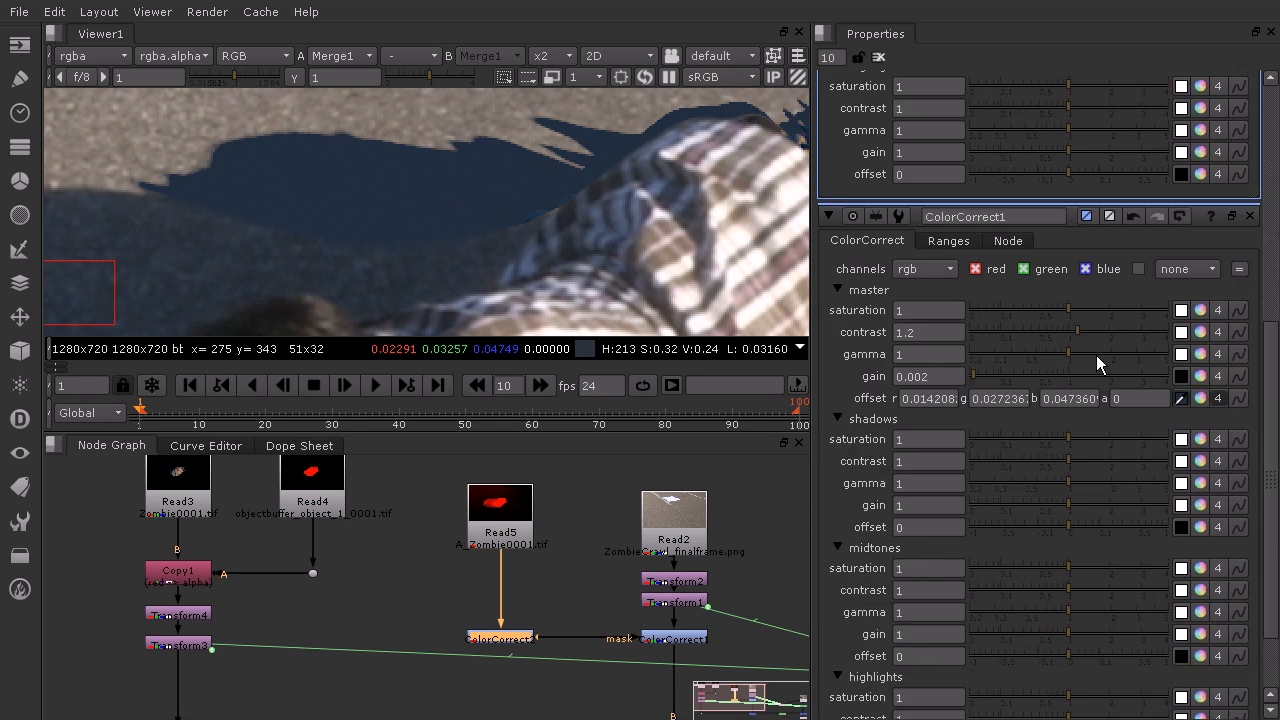
click(976, 378)
drag(976, 380, 995, 380)
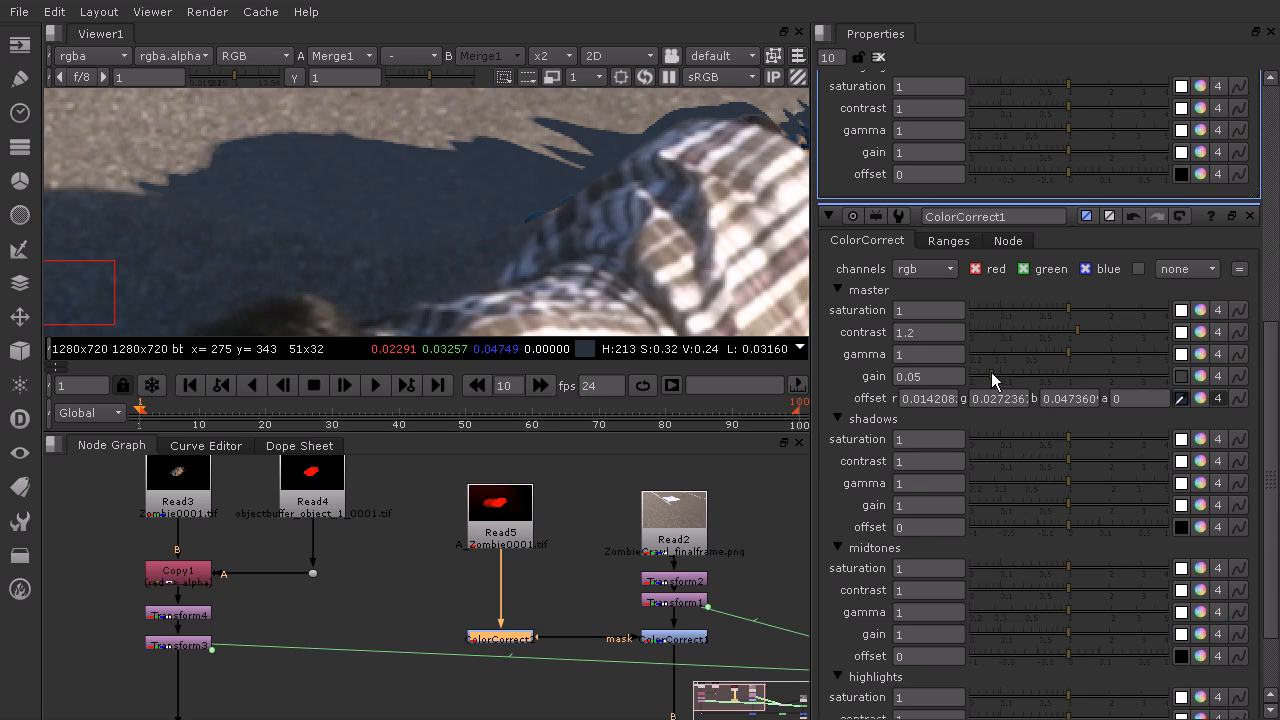
drag(995, 372, 1001, 372)
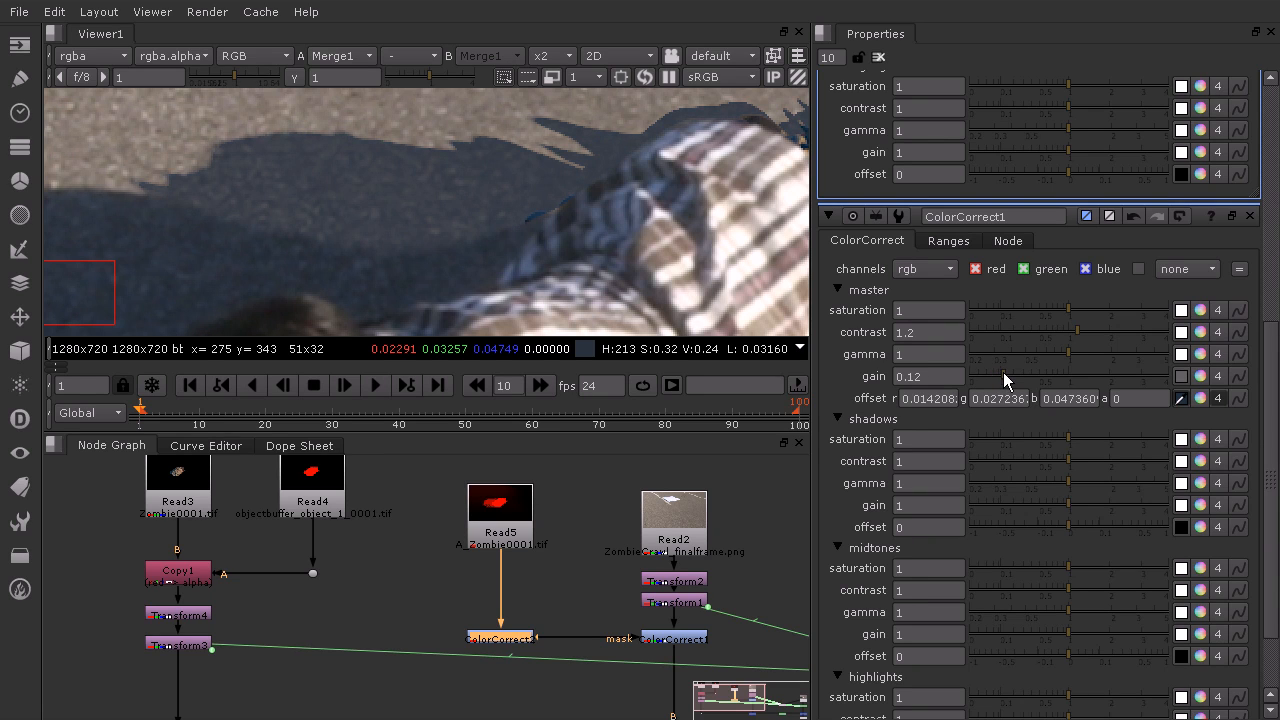
scroll(418, 228, up, 1)
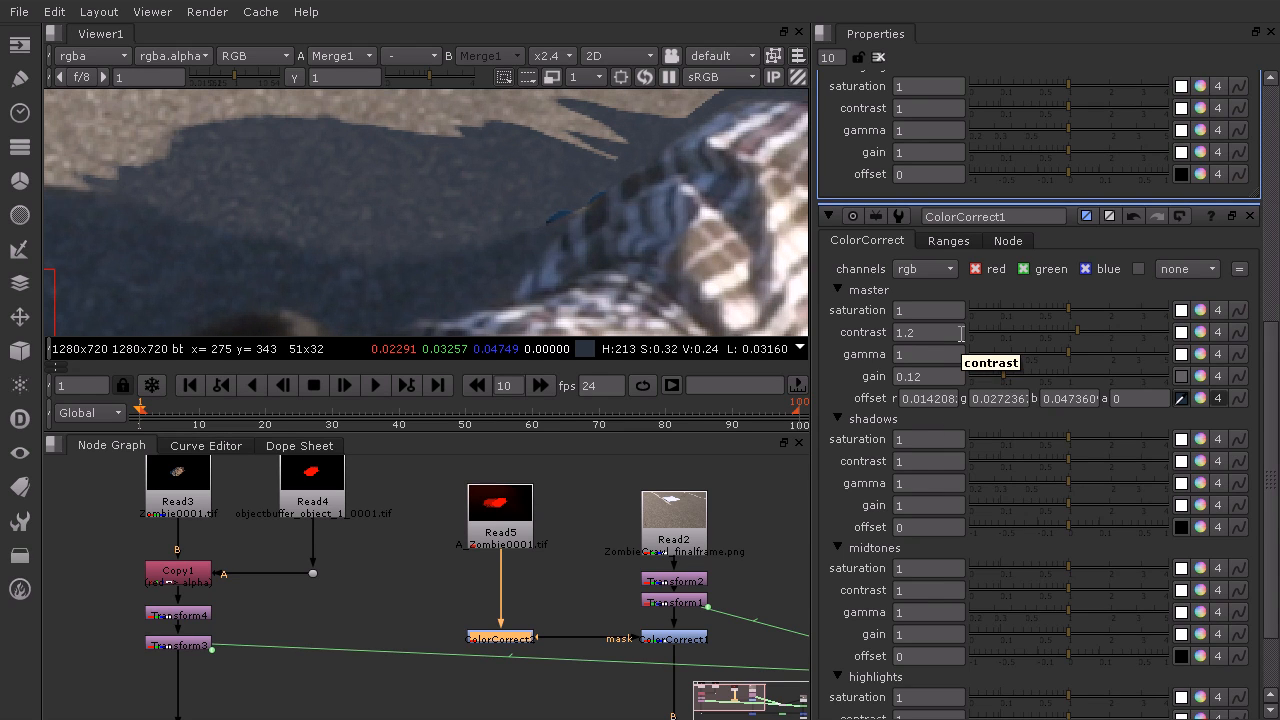
Step: Set ColorCorrect1's master contrast to 1.25 and the red value of its master offset to 0.012
click(1075, 328)
drag(1076, 328, 1081, 330)
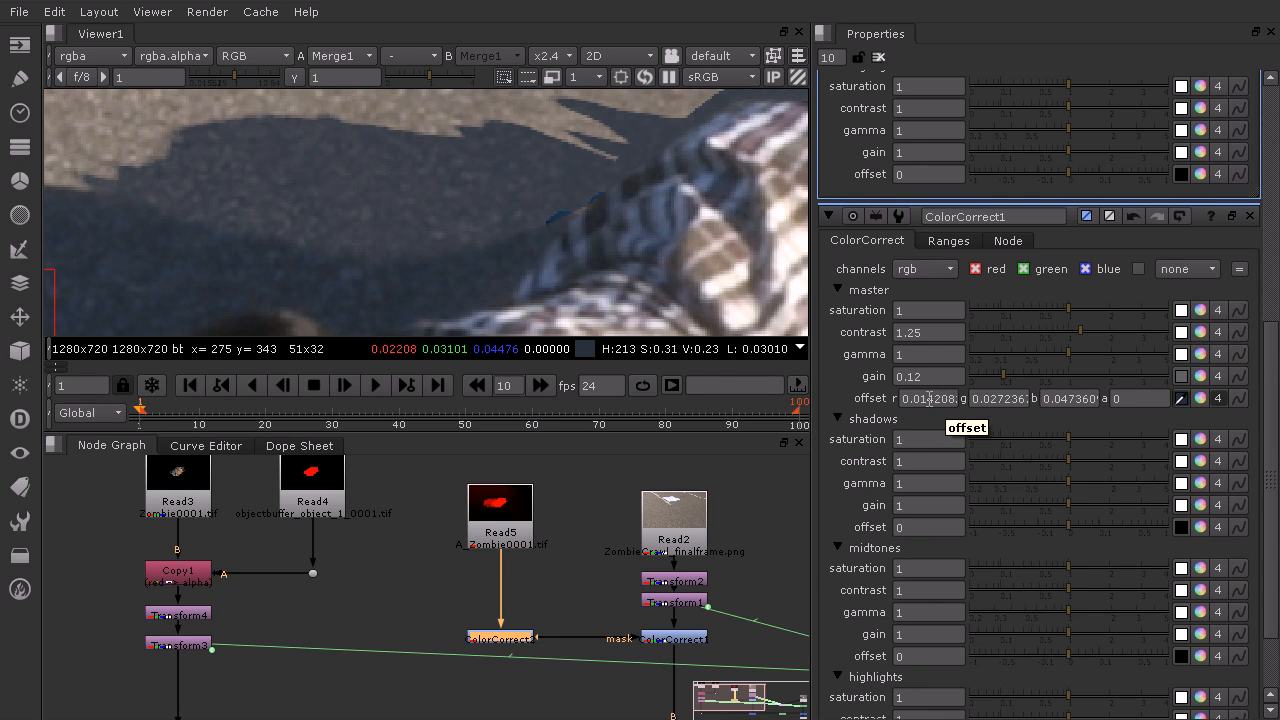
drag(929, 398, 1203, 400)
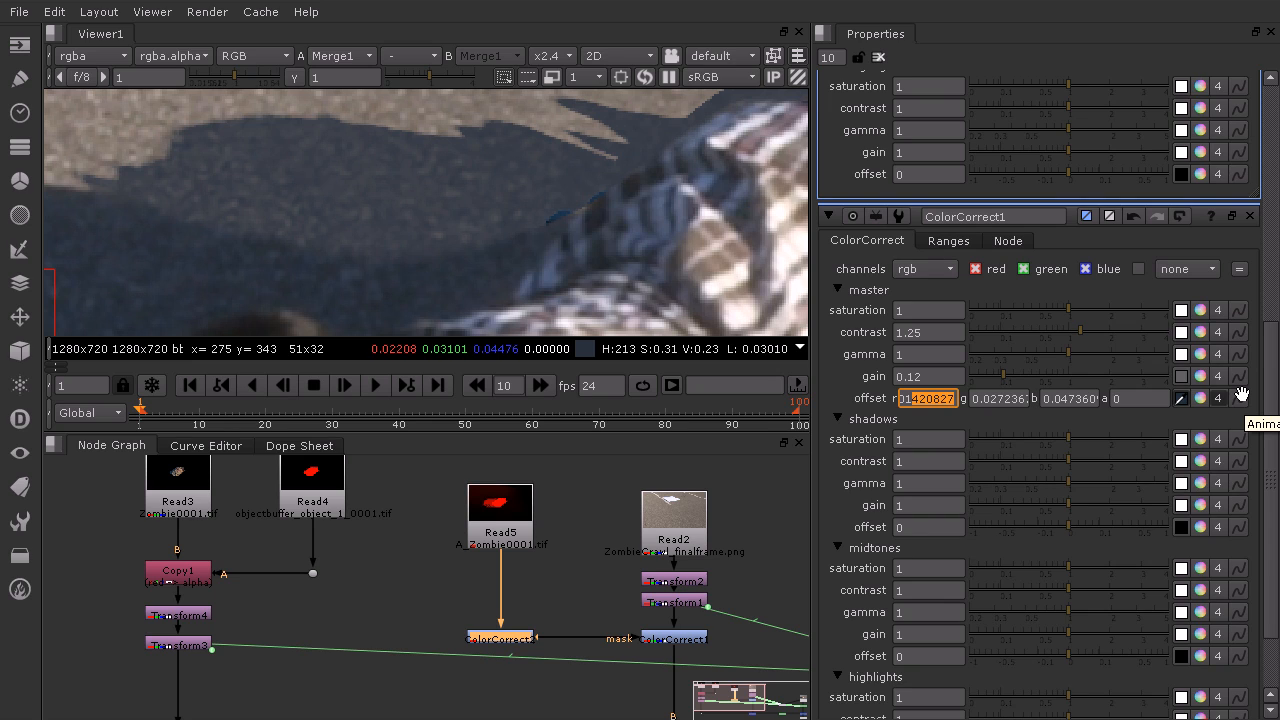
text(12)
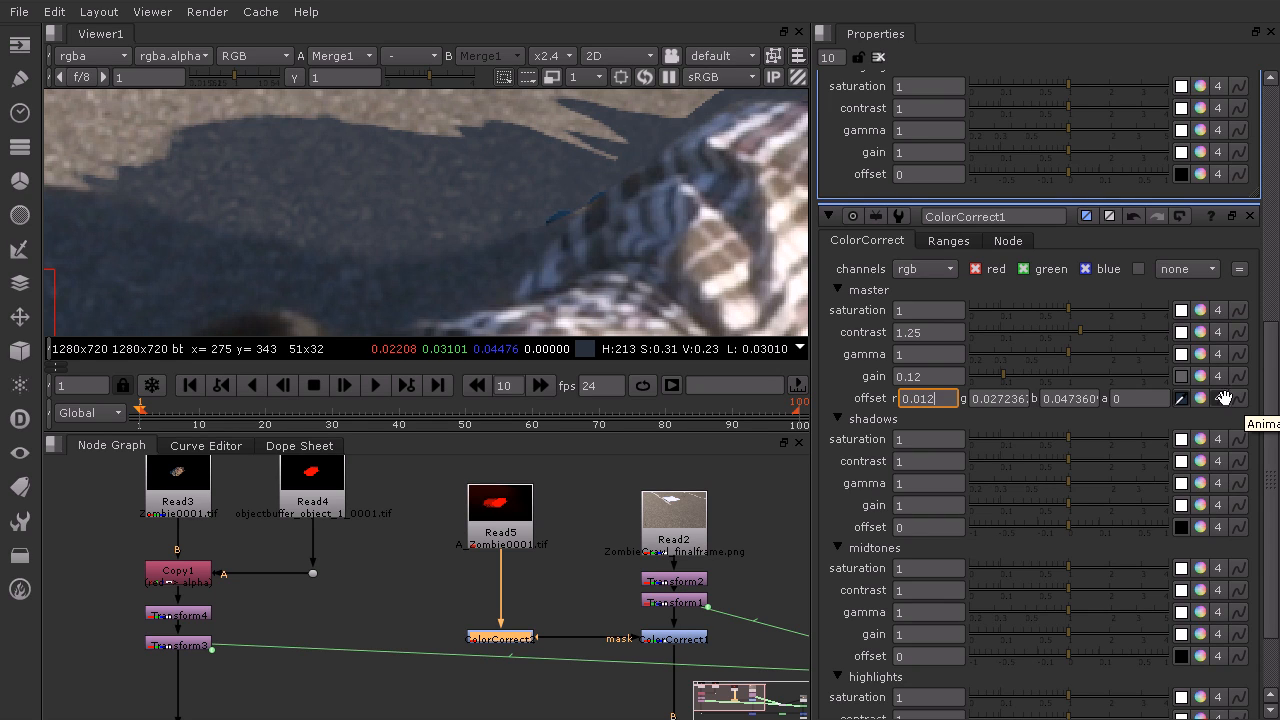
click(1019, 398)
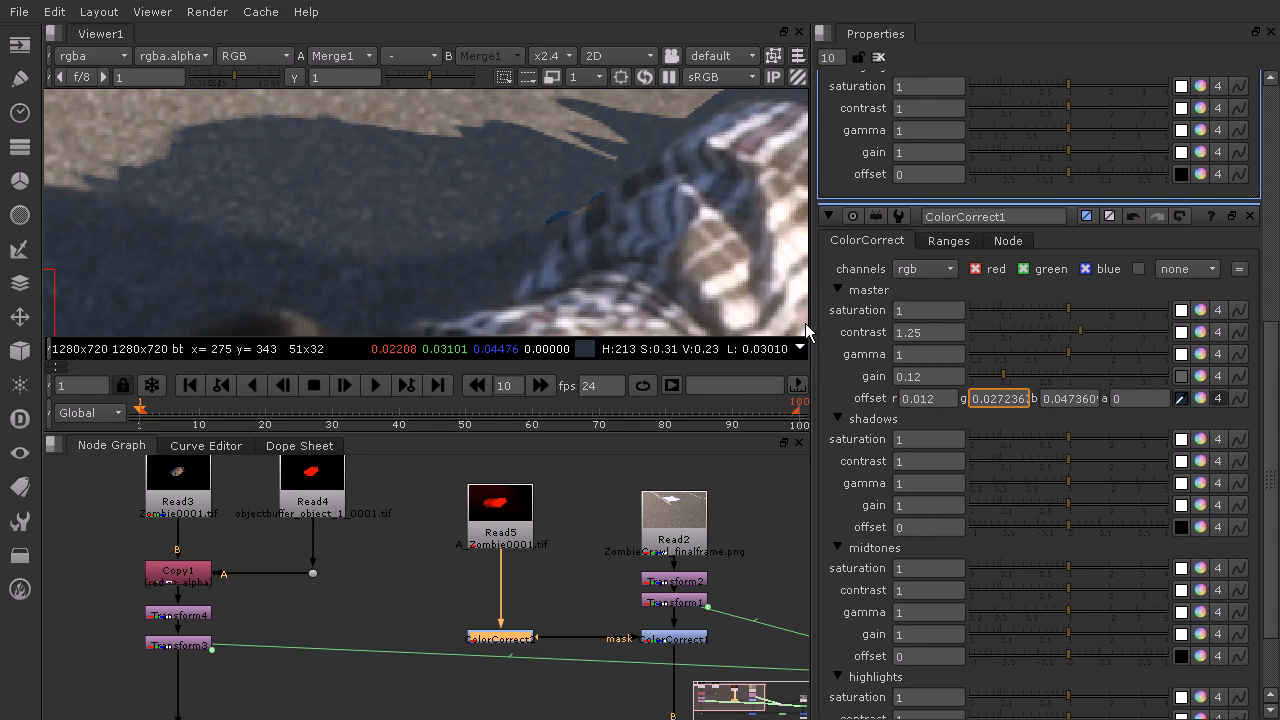
click(1066, 398)
double_click(1066, 398)
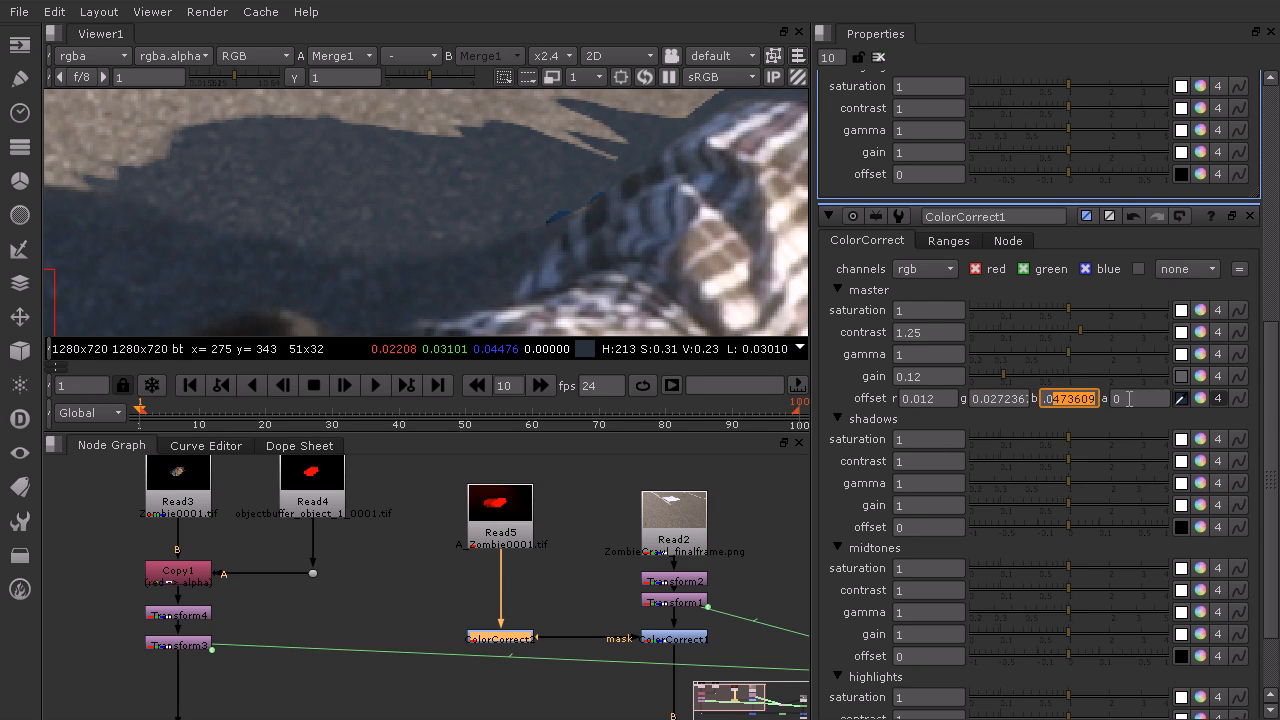
text(025)
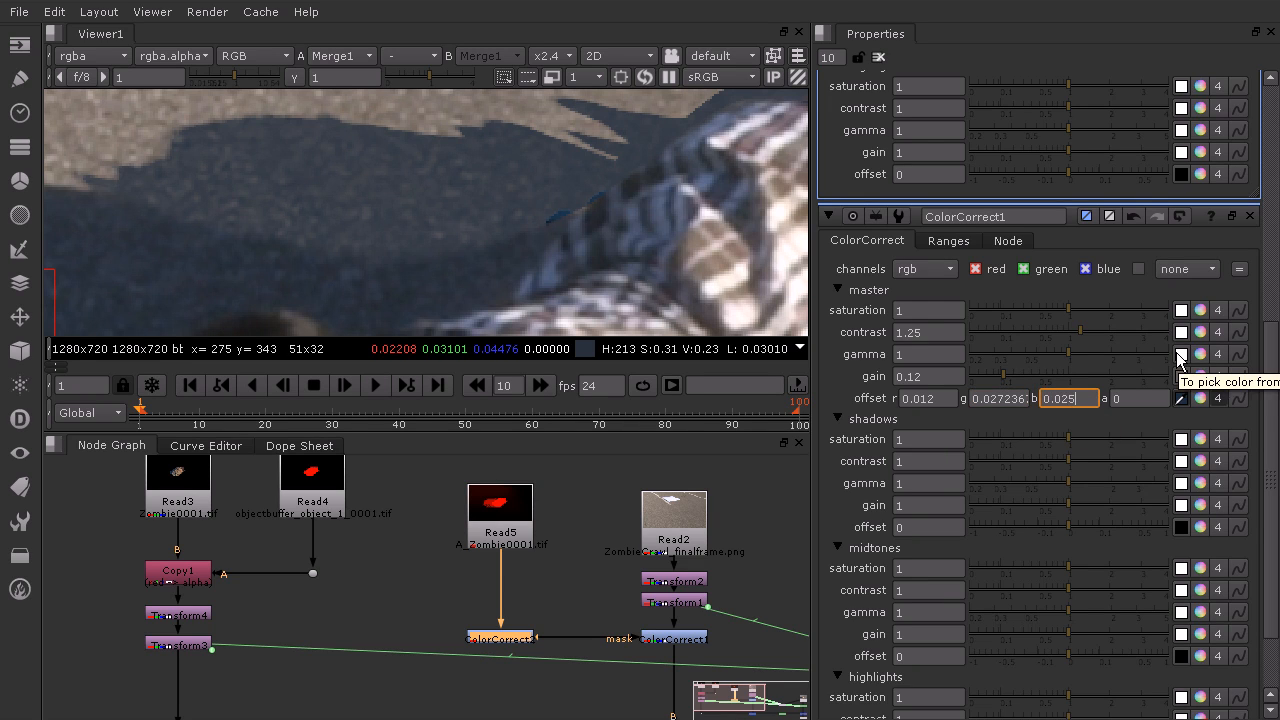
Step: Set the green value of ColorCorrect1's master offset to 0.025 and the blue value to 0.045
click(1001, 398)
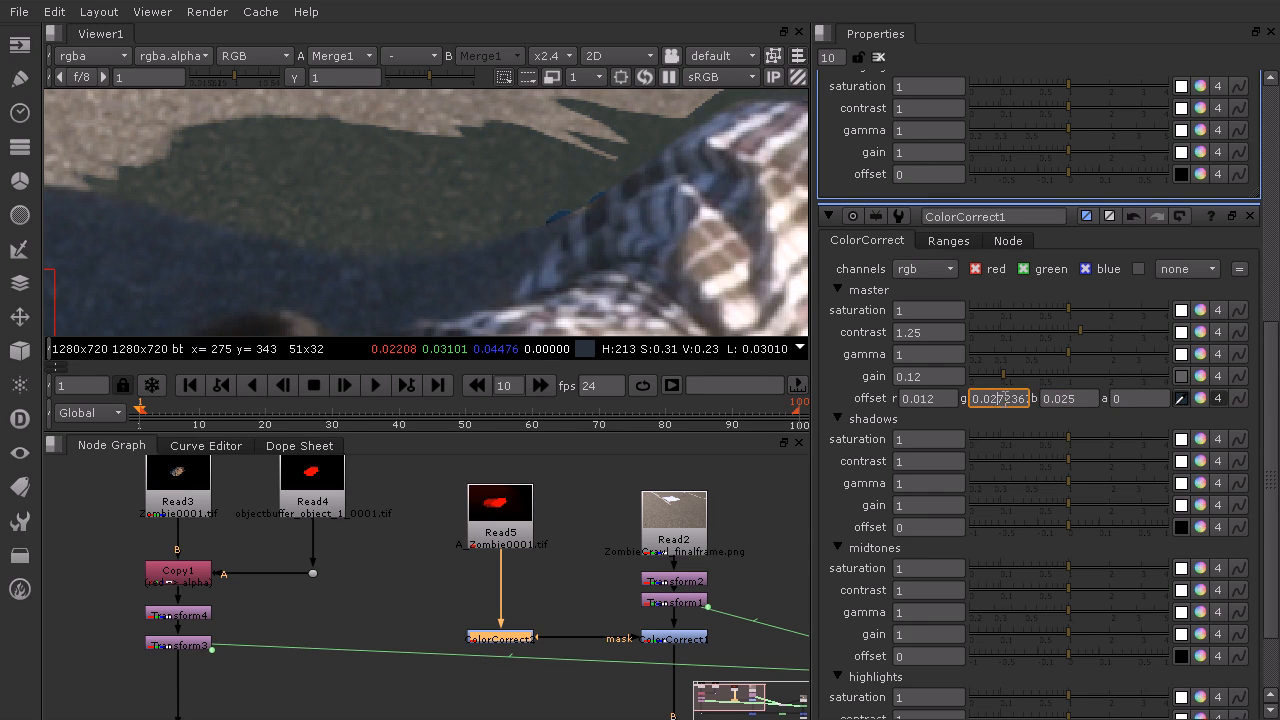
text(5)
click(1077, 397)
drag(1064, 397, 1107, 397)
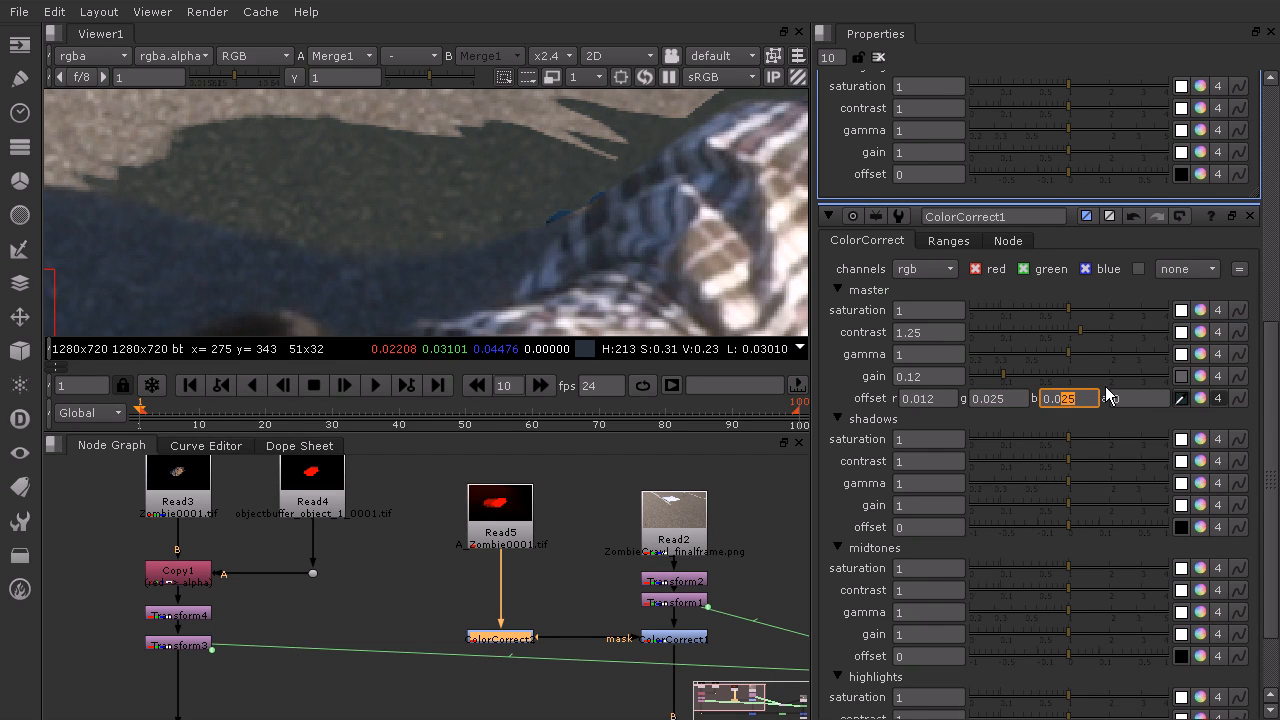
text(45)
click(1141, 397)
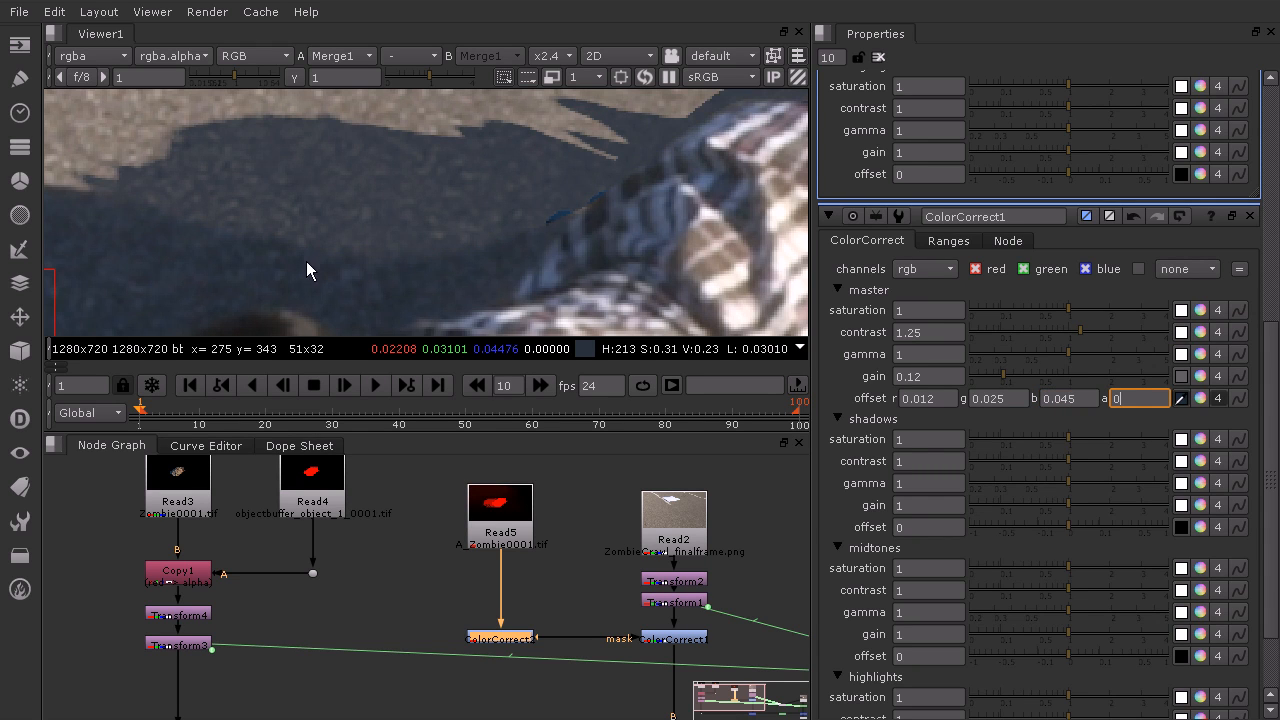
Step: Lower ColorCorrect1's master gamma to 0.66 and check the shadow in the viewer at x1 scale
scroll(545, 214, down, 5)
scroll(548, 213, up, 4)
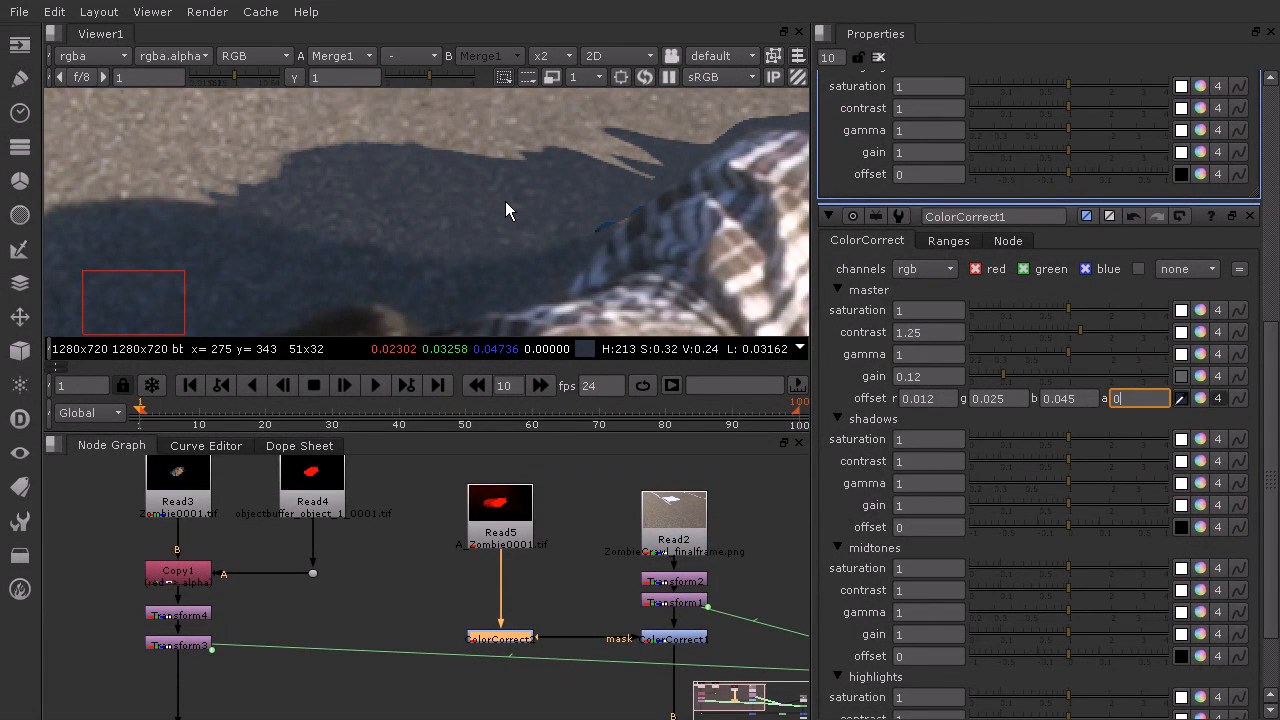
drag(1071, 351, 1041, 353)
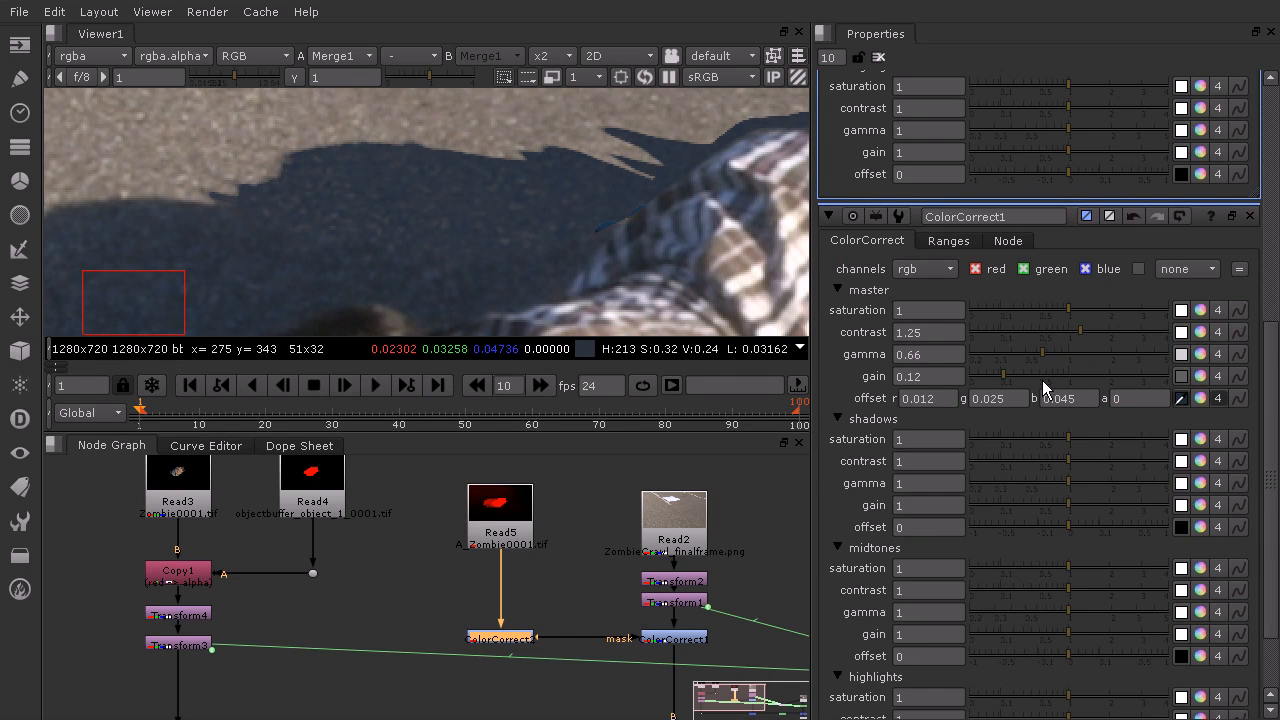
scroll(498, 215, down, 3)
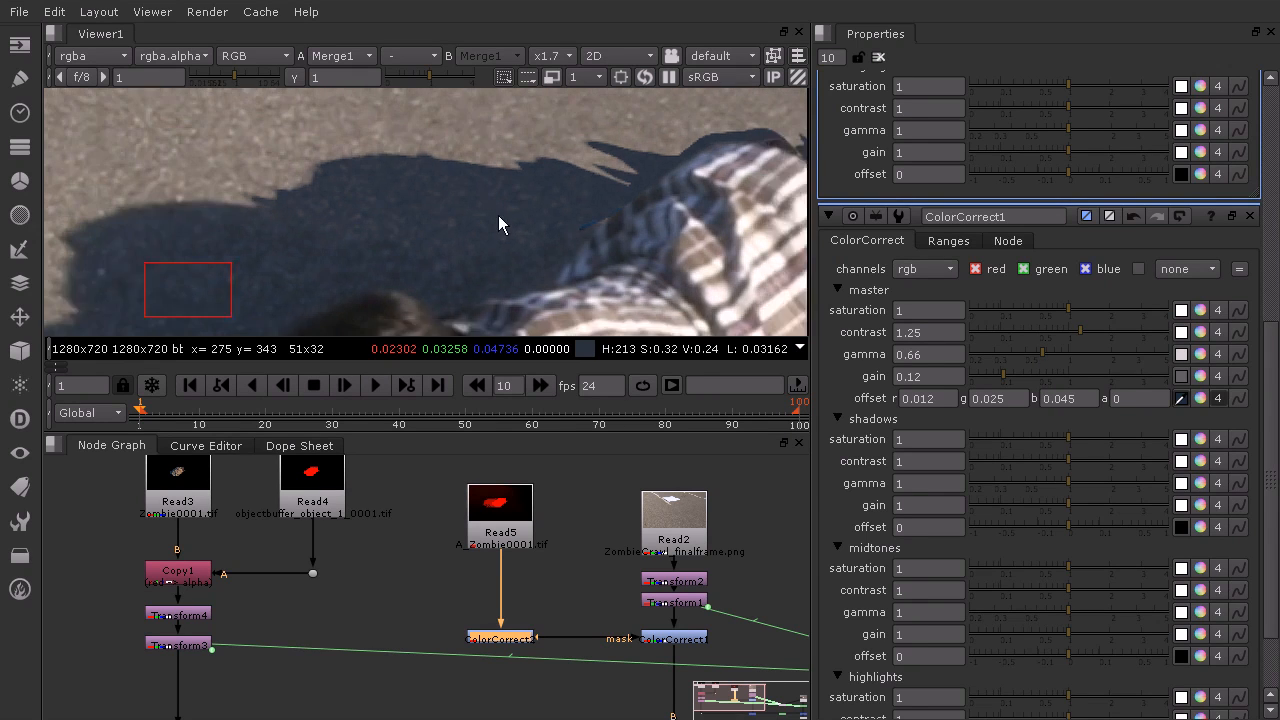
click(552, 55)
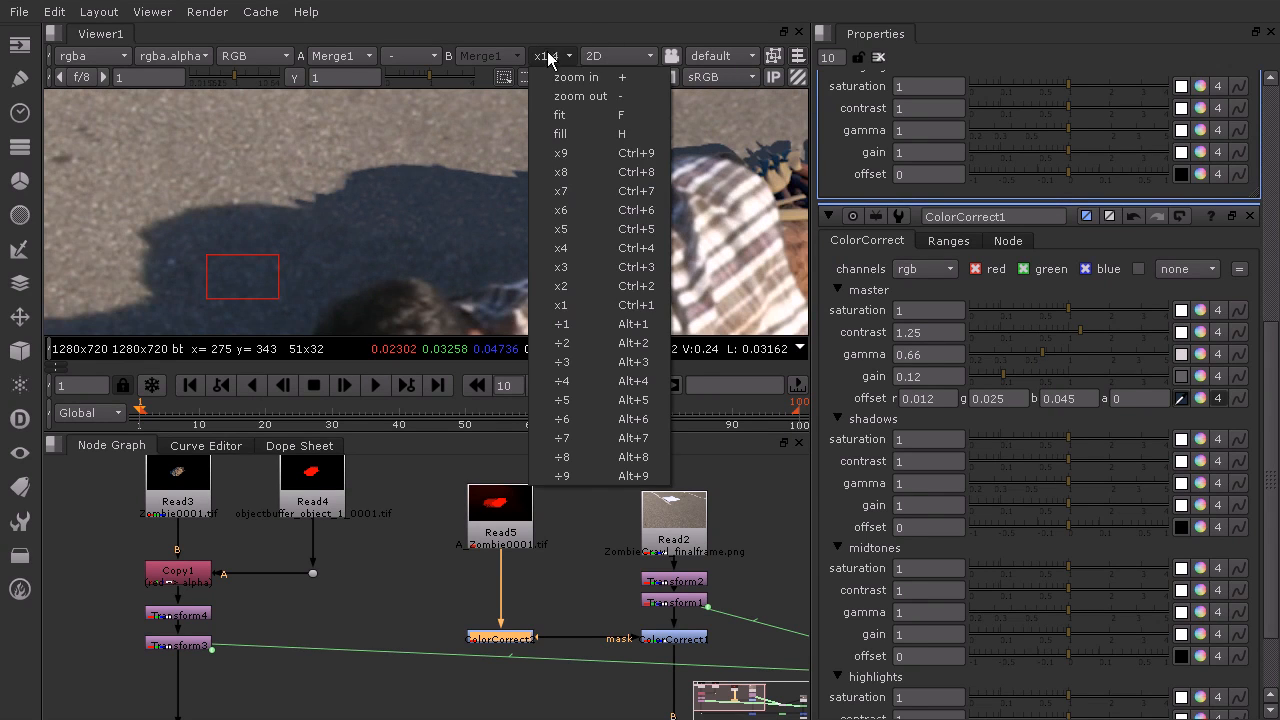
click(580, 300)
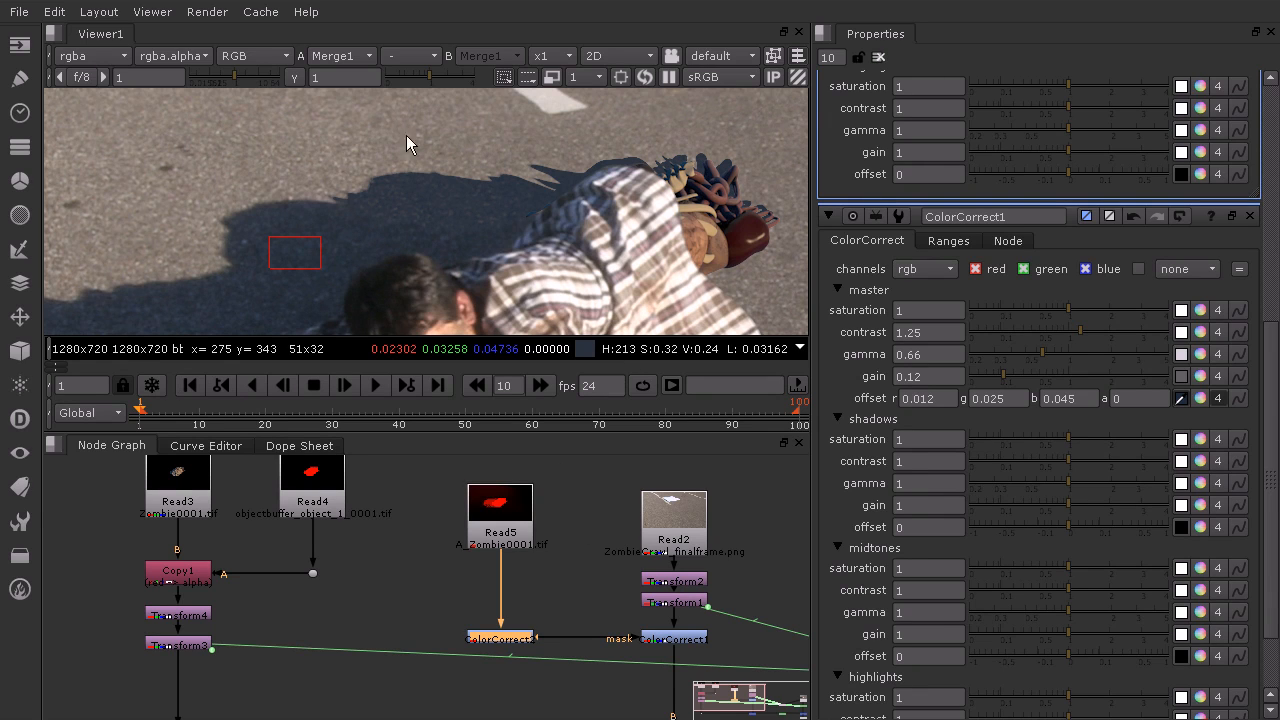
scroll(352, 195, up, 2)
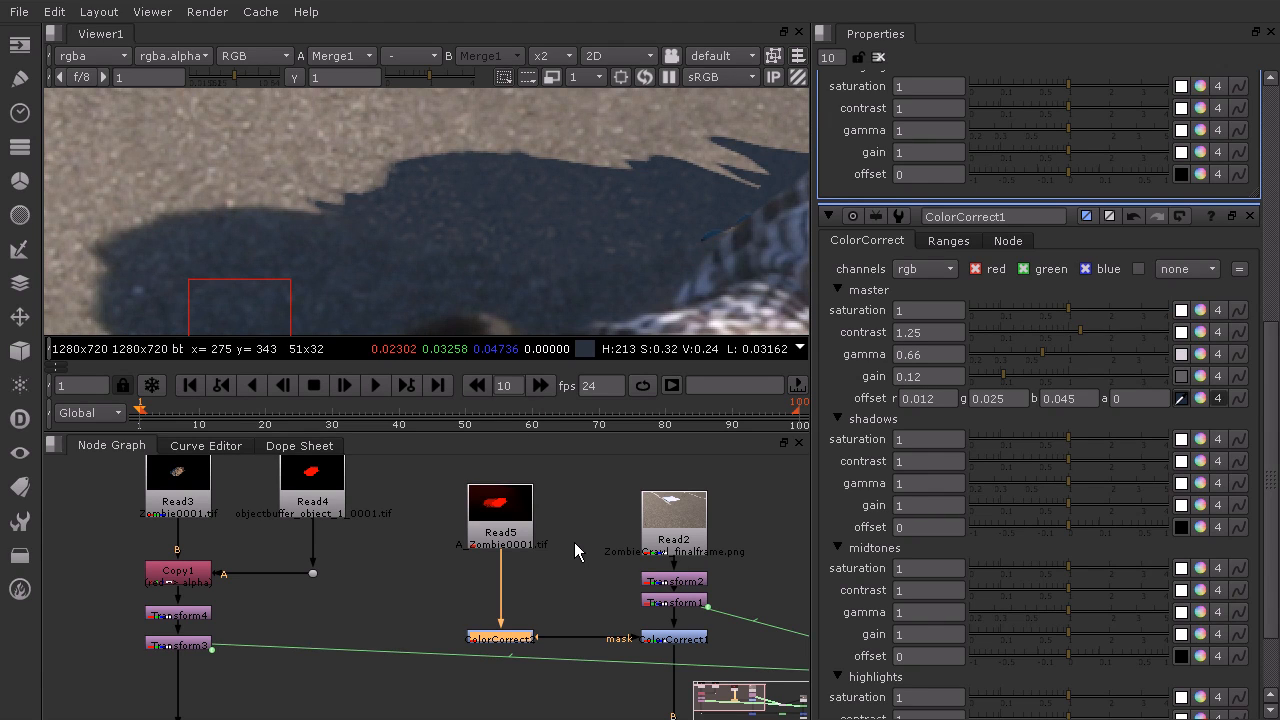
Step: Insert a Blur node between Read5 and ColorCorrect2 and set its size to 5.6
click(574, 490)
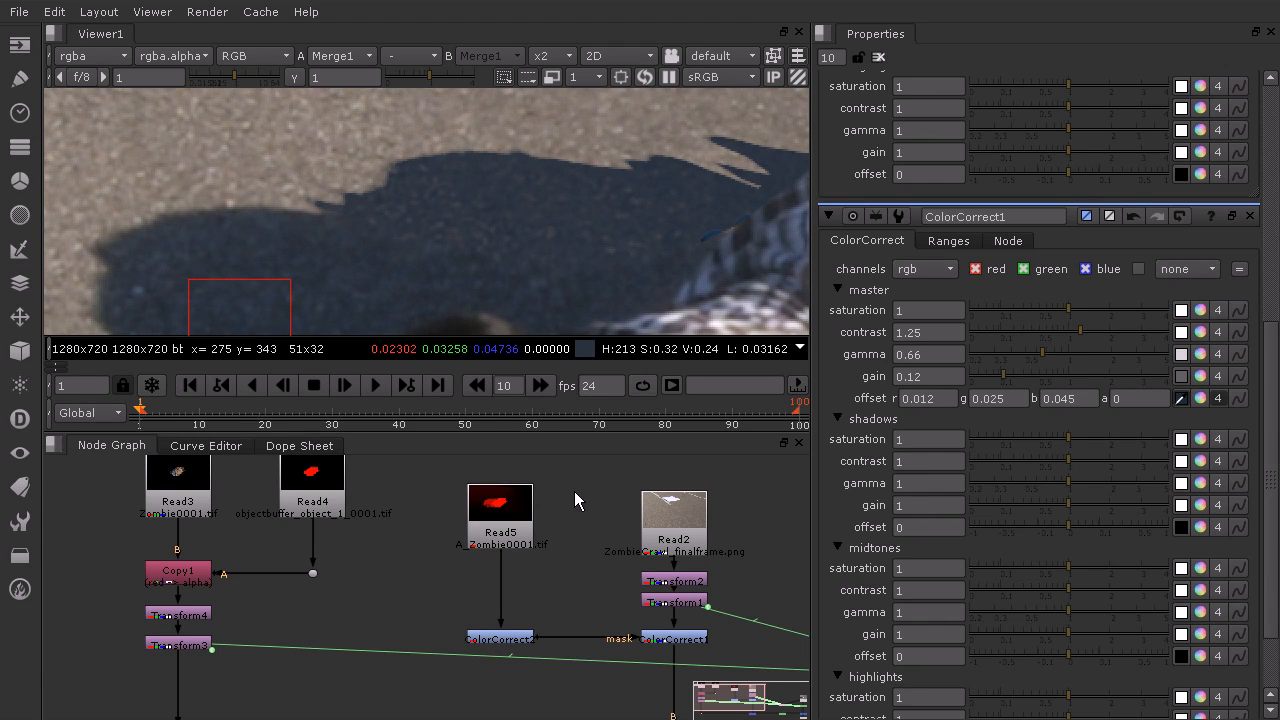
key(Tab)
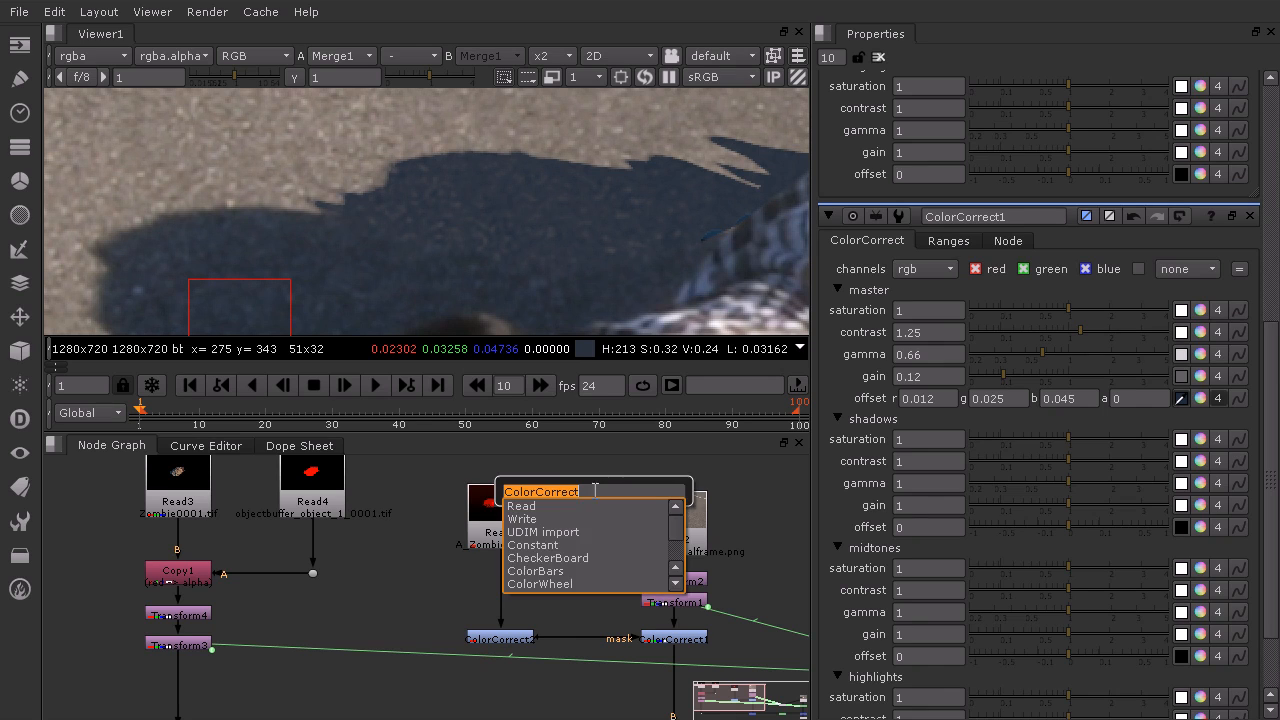
text(blu)
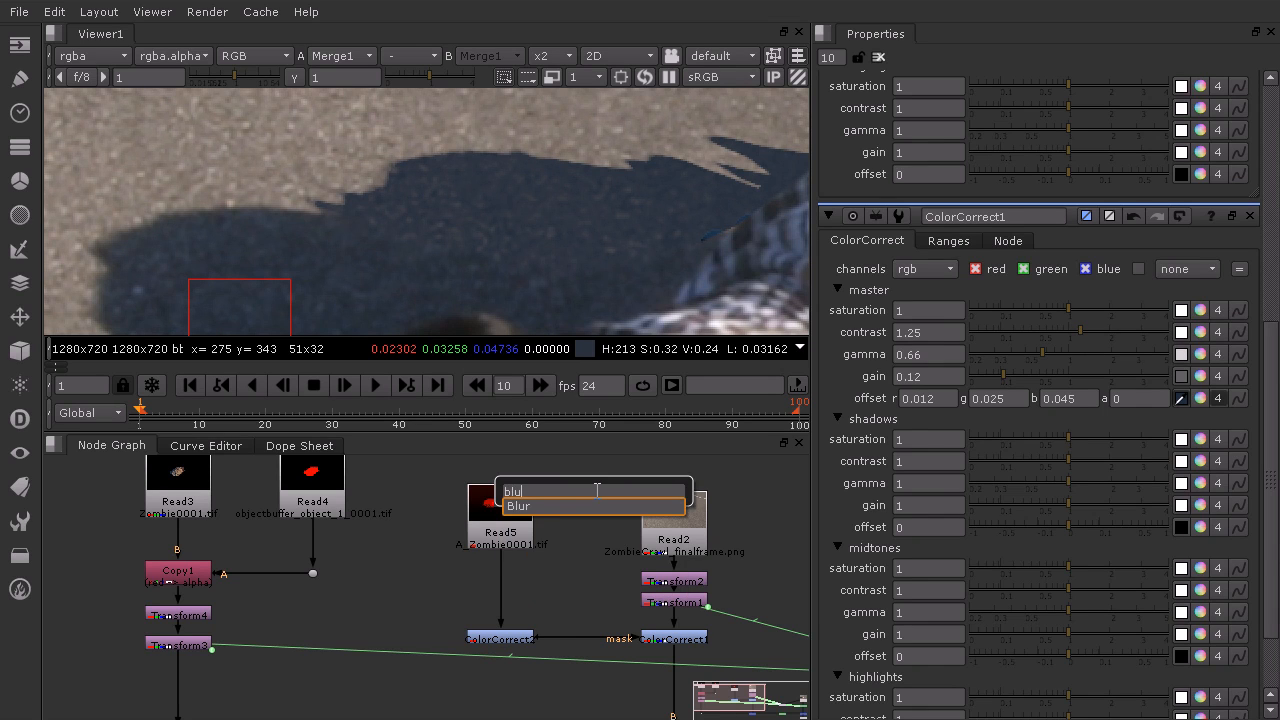
key(Return)
drag(575, 480, 517, 570)
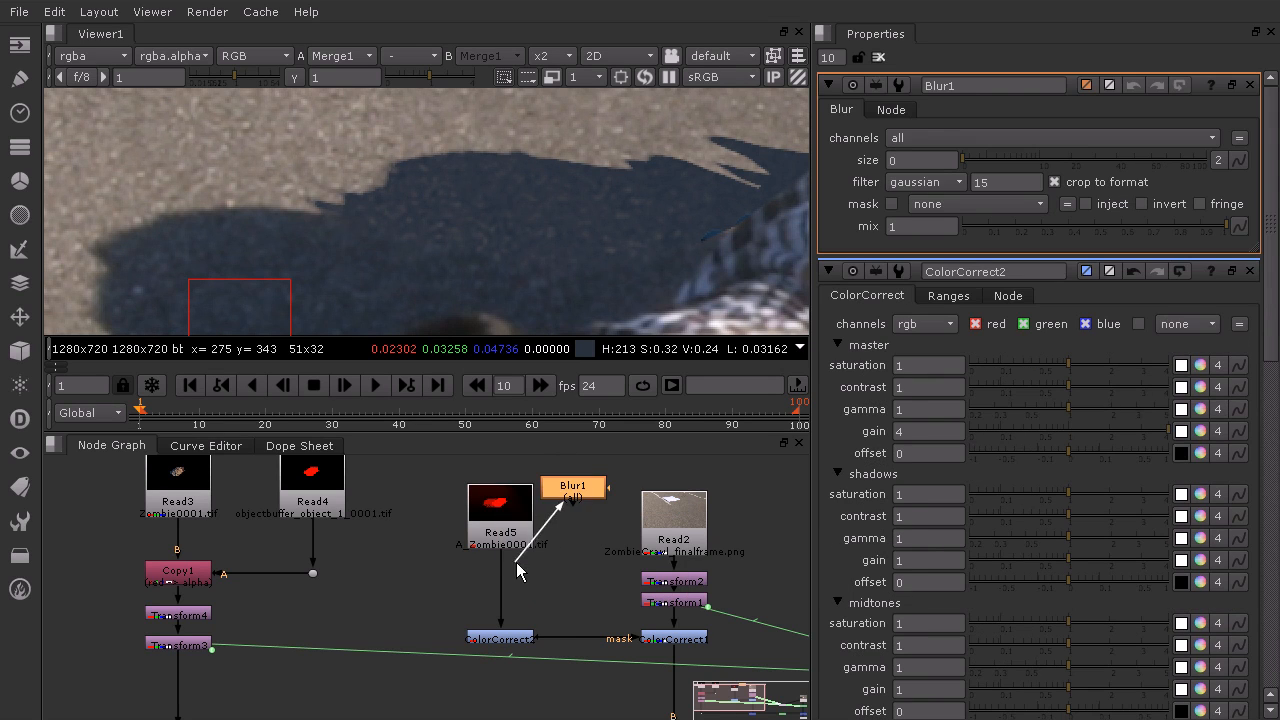
drag(573, 488, 510, 598)
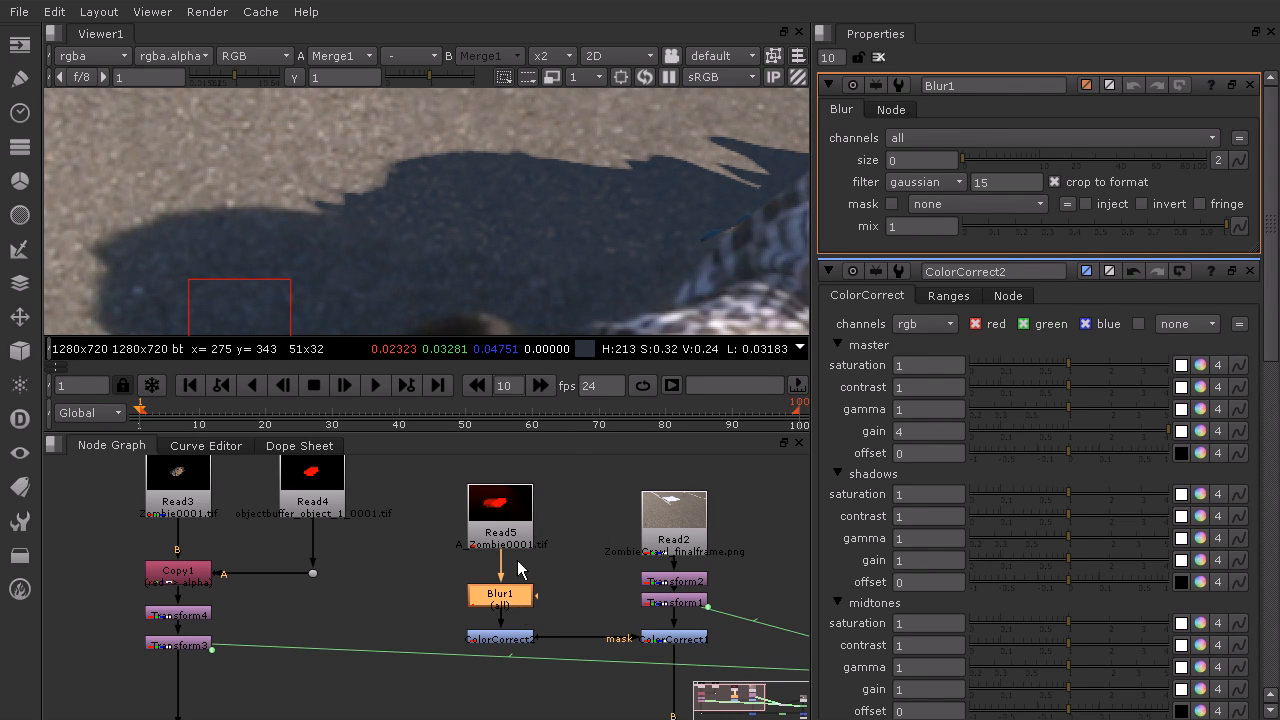
click(968, 164)
drag(968, 164, 1019, 178)
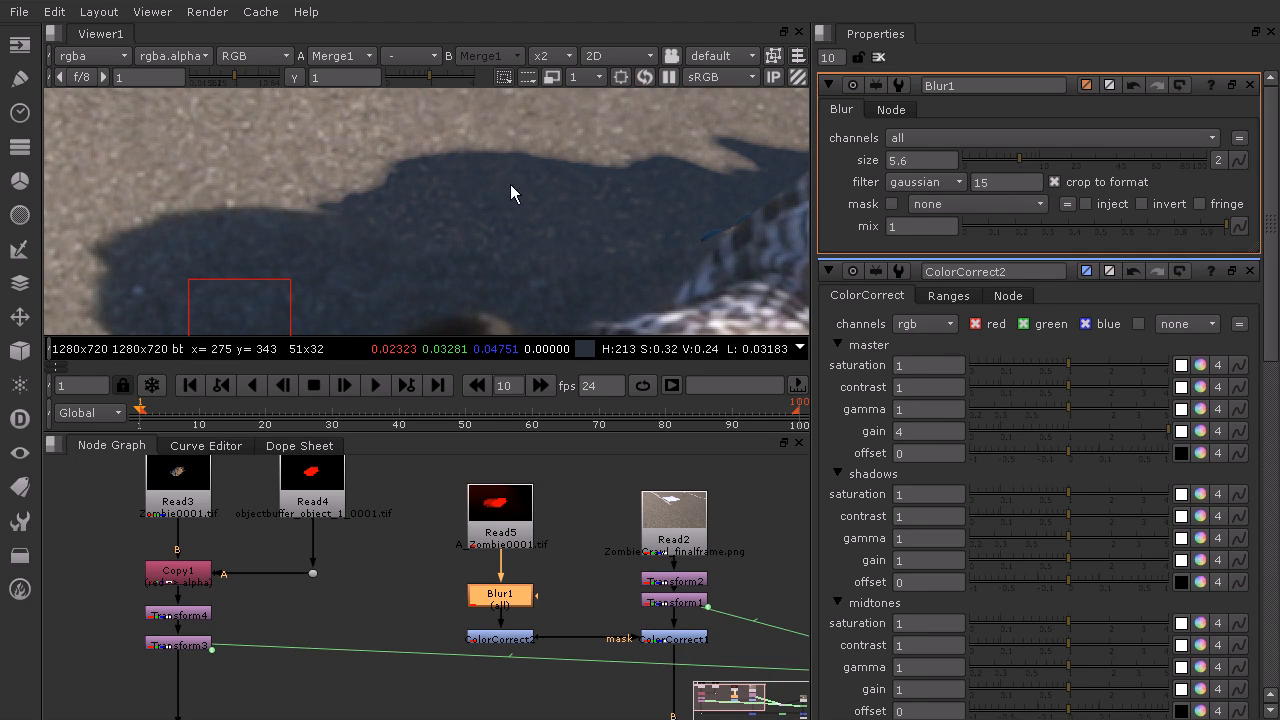
Step: Examine how the blurred shadow edge blends with the zombie's original ground shadow, both close up and across the whole frame
scroll(724, 224, down, 3)
middle_drag(693, 223, 515, 206)
scroll(600, 208, down, 1)
scroll(600, 208, down, 2)
middle_drag(617, 203, 573, 197)
scroll(600, 238, up, 1)
scroll(590, 243, down, 2)
middle_drag(600, 243, 507, 209)
scroll(589, 183, down, 3)
scroll(522, 192, up, 2)
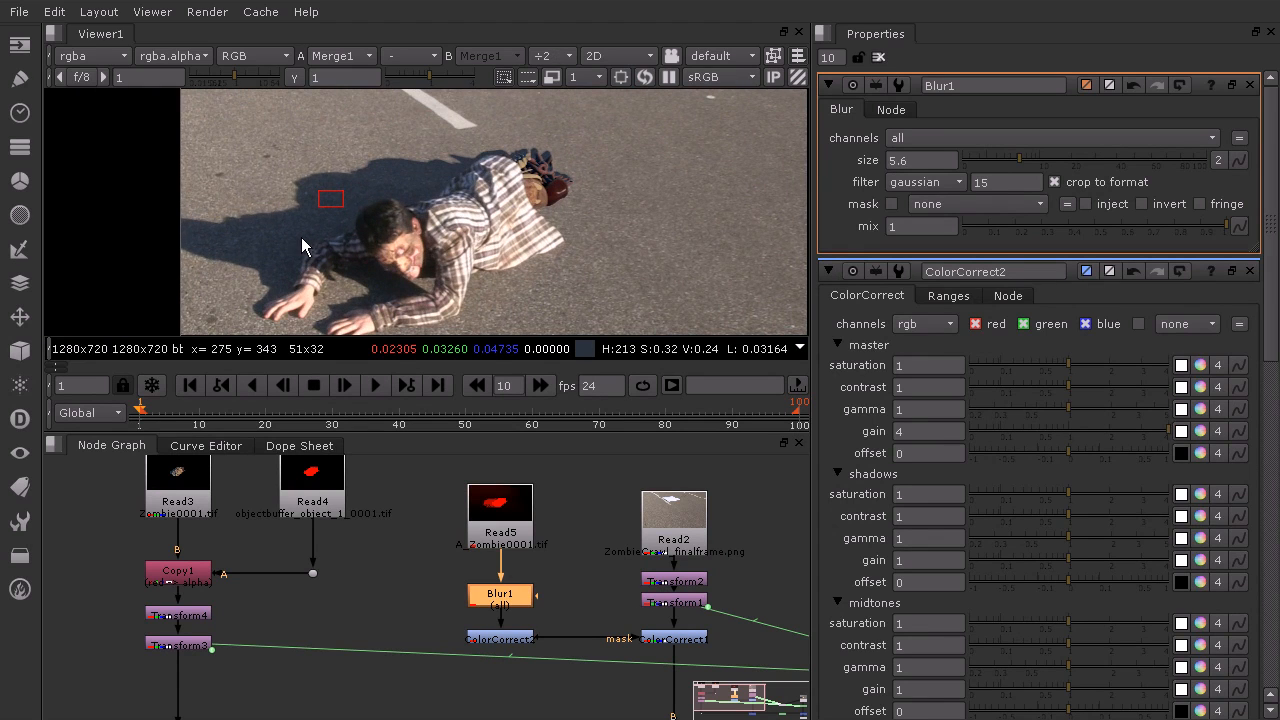
scroll(360, 160, up, 2)
scroll(440, 165, up, 2)
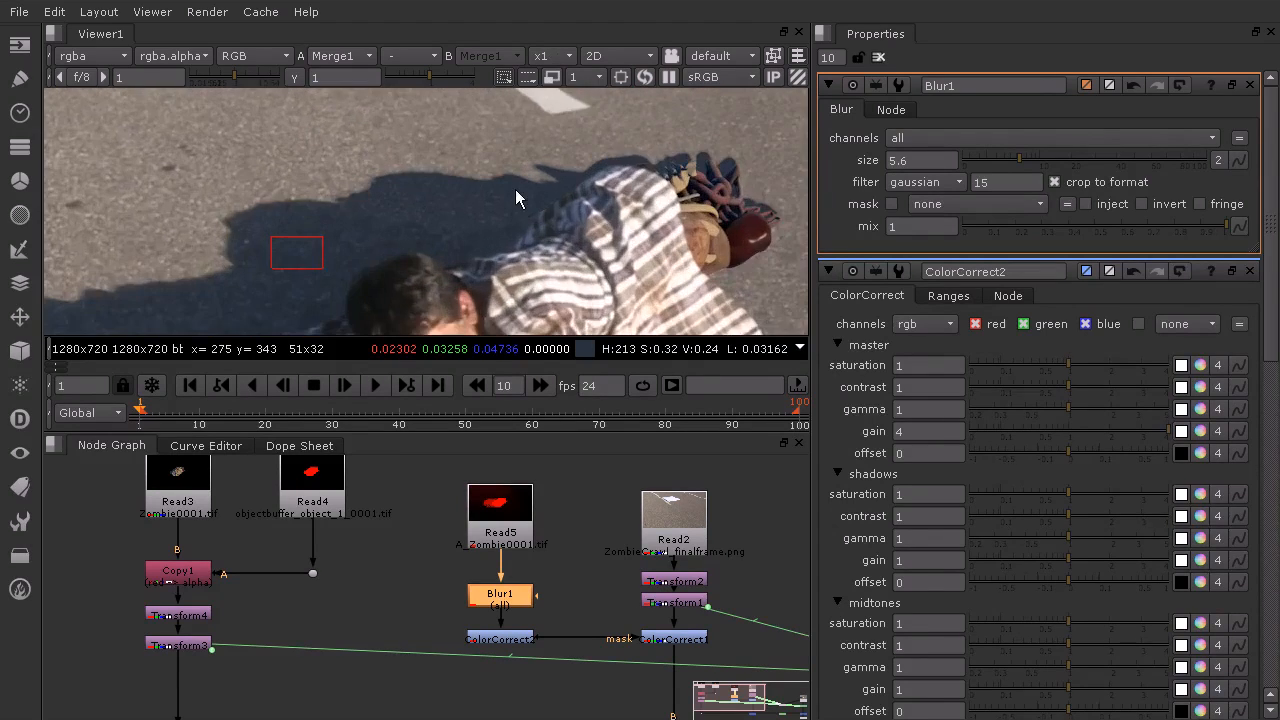
scroll(500, 185, up, 2)
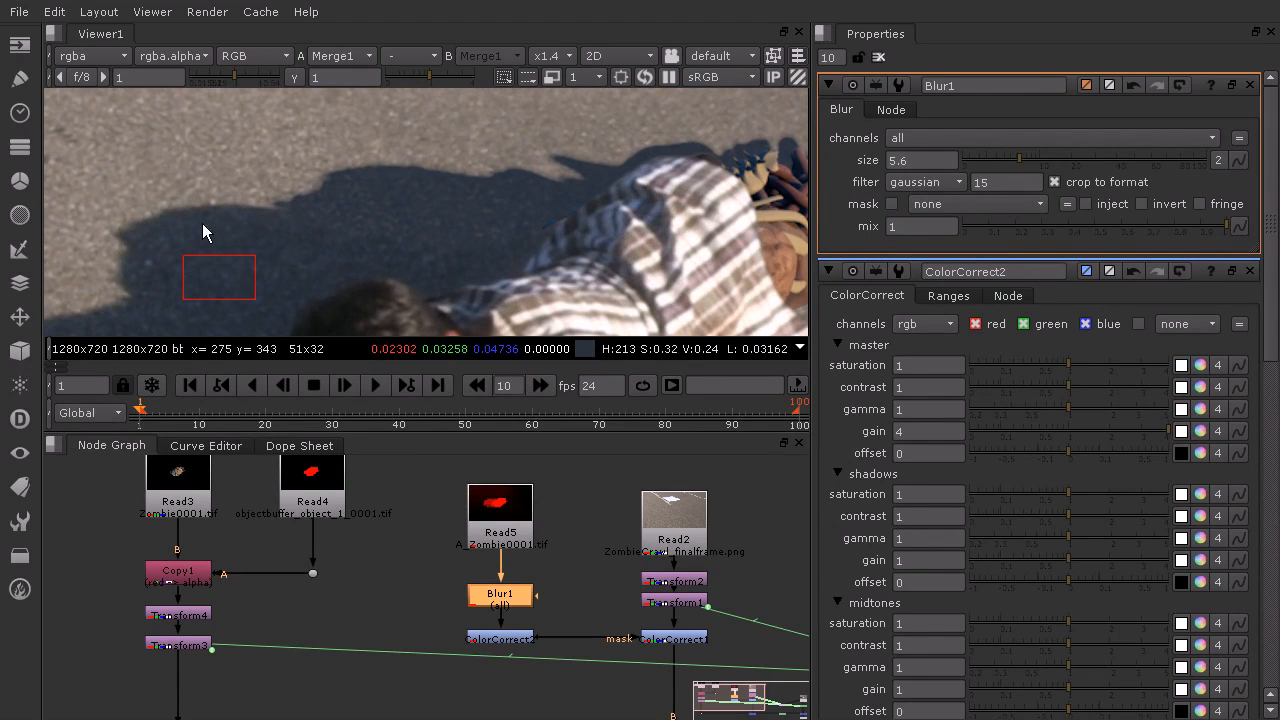
Step: Open RotoPaint2's properties to show its roto shapes and go to frame 26
middle_drag(686, 598, 155, 492)
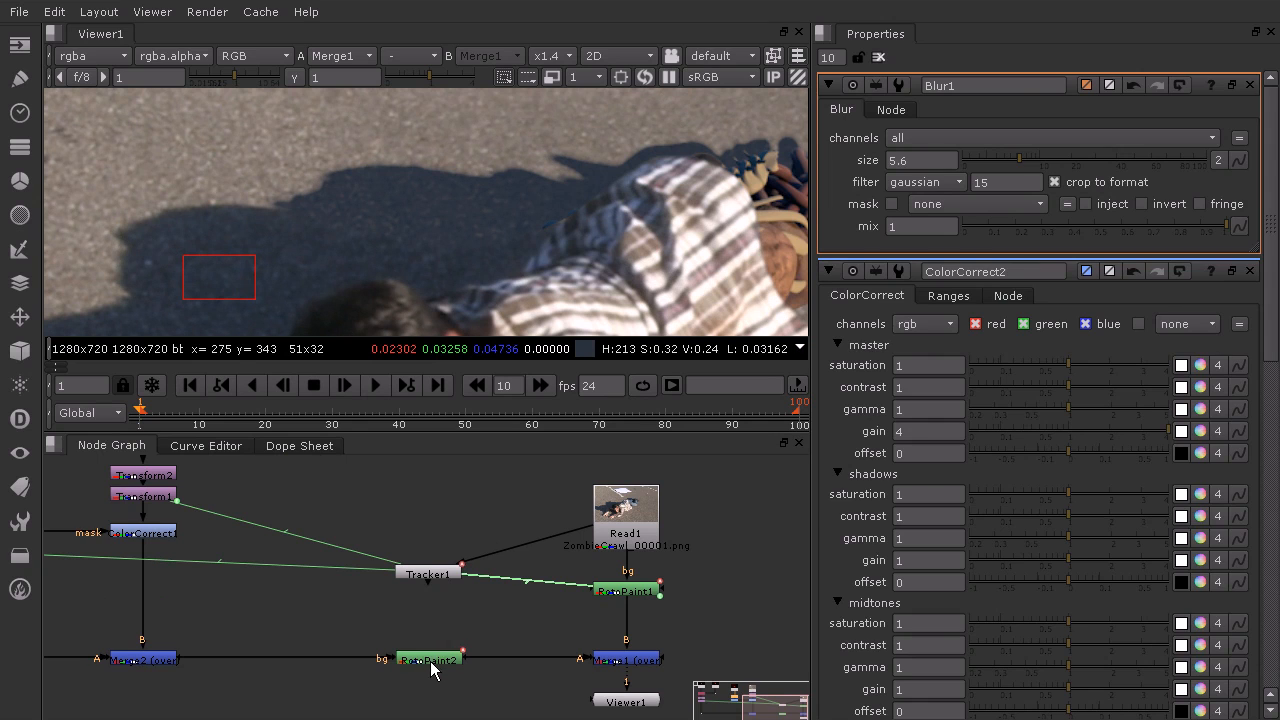
double_click(431, 660)
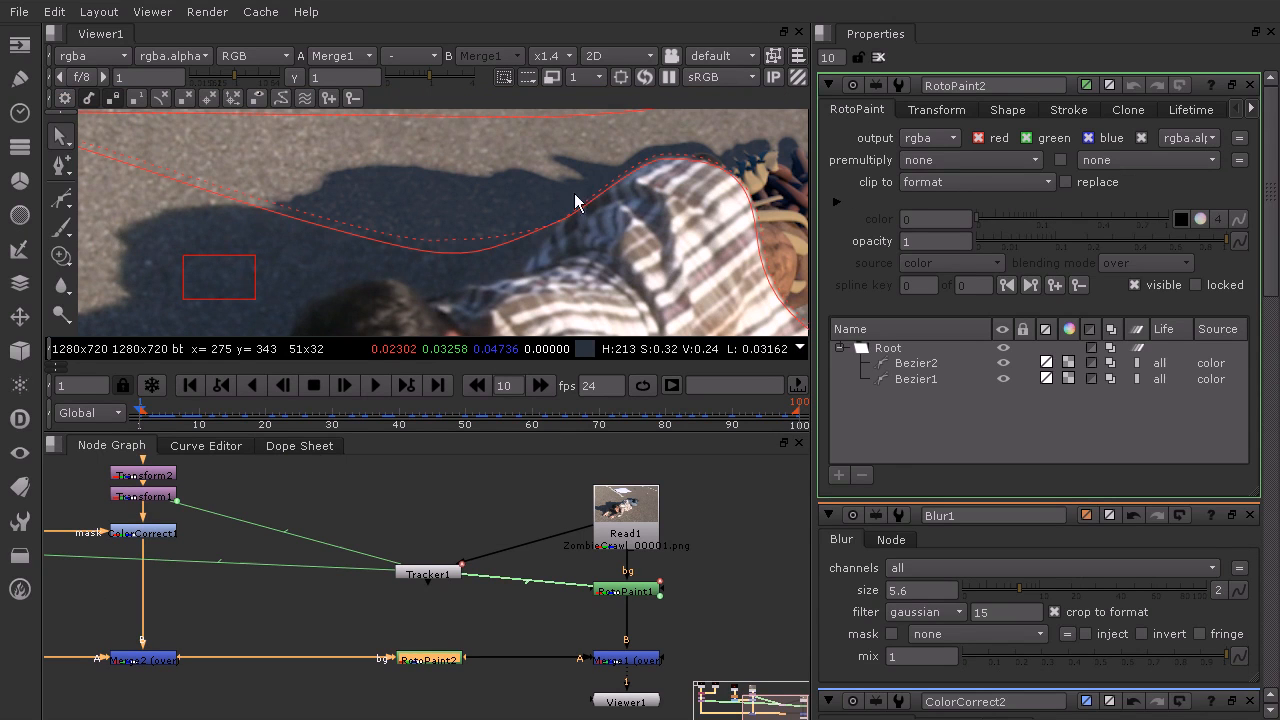
drag(143, 418, 291, 425)
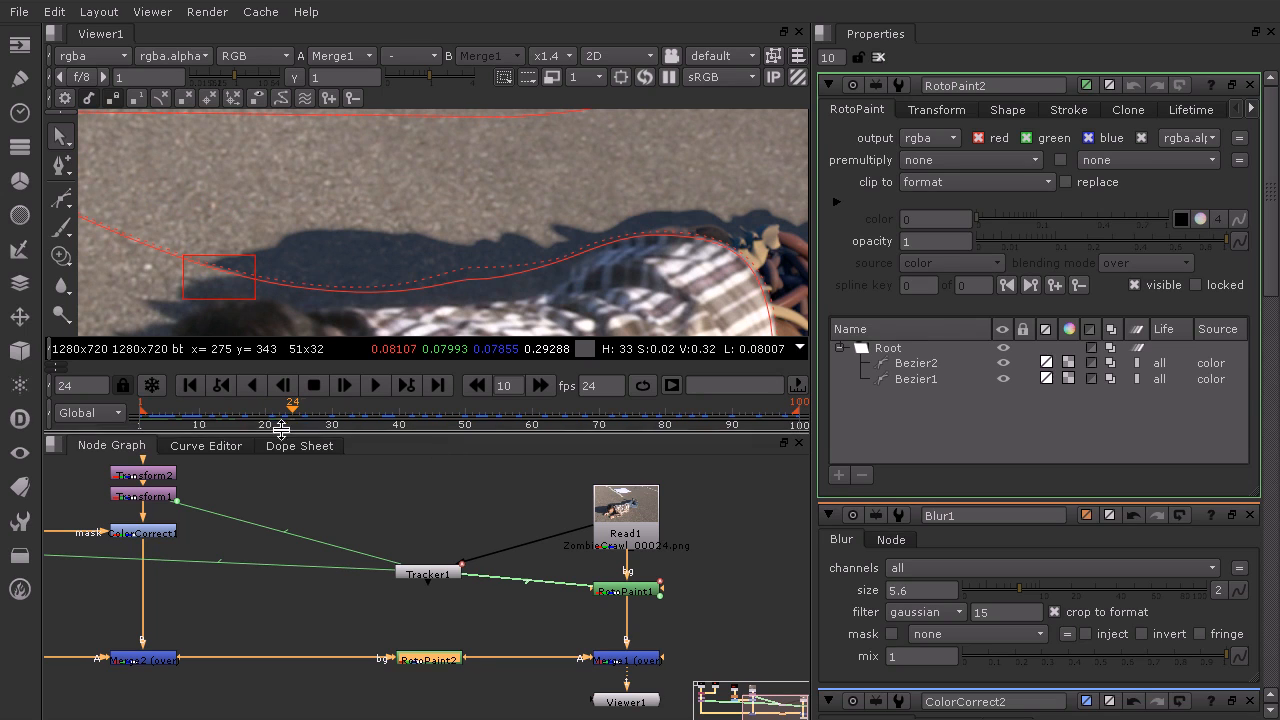
drag(293, 414, 305, 420)
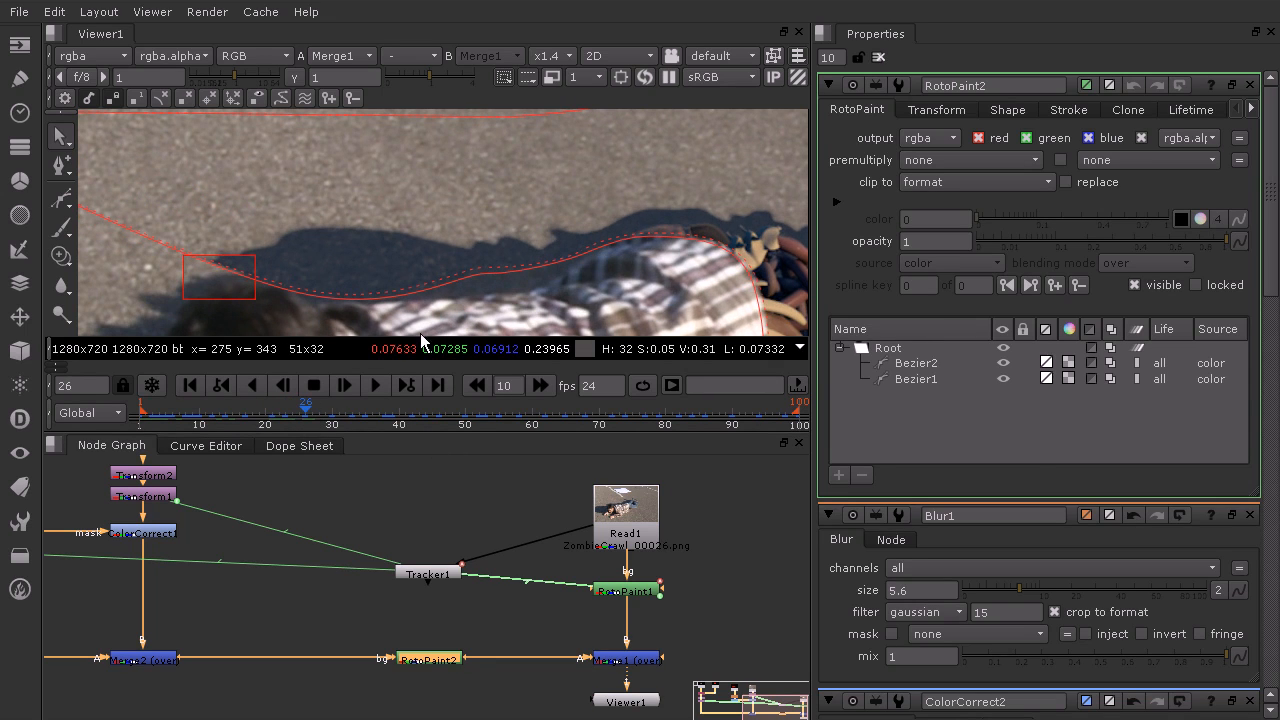
Step: Reshape Bezier2 just above the zombie's head at frame 26 by adjusting its point and curve handle
click(912, 363)
drag(312, 261, 270, 298)
middle_drag(410, 300, 577, 264)
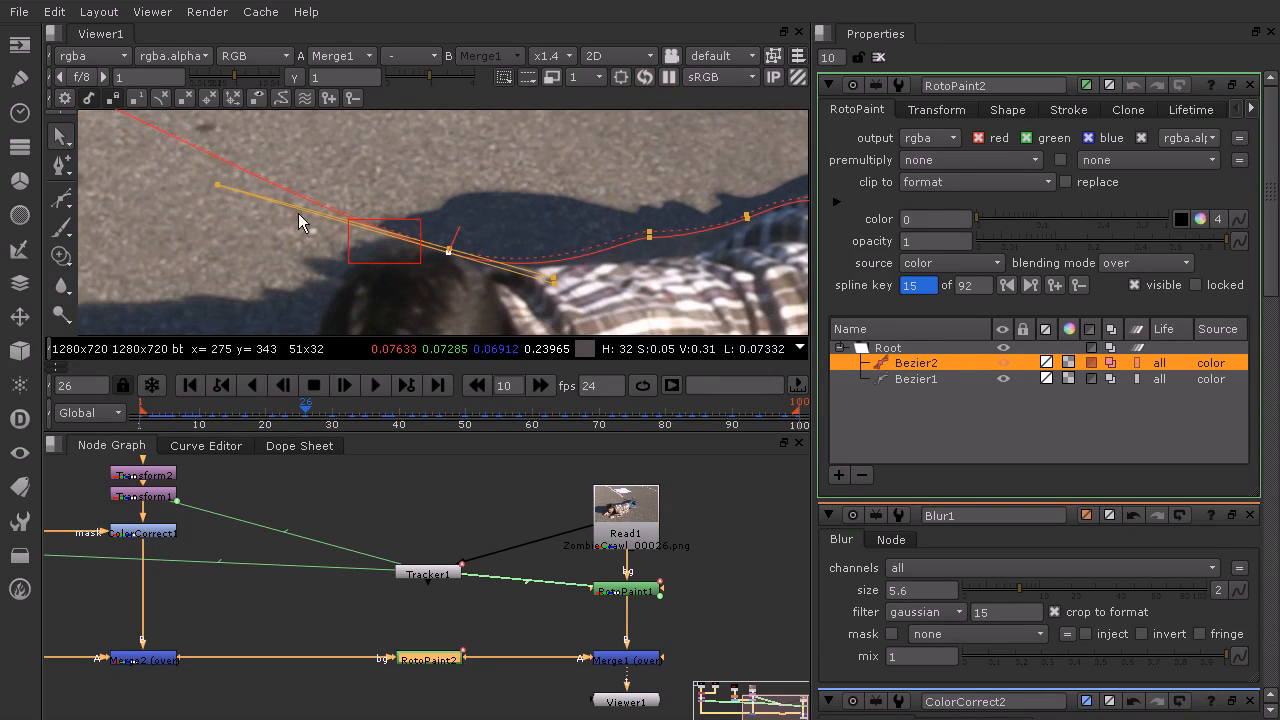
drag(219, 186, 216, 197)
drag(214, 220, 214, 227)
click(286, 200)
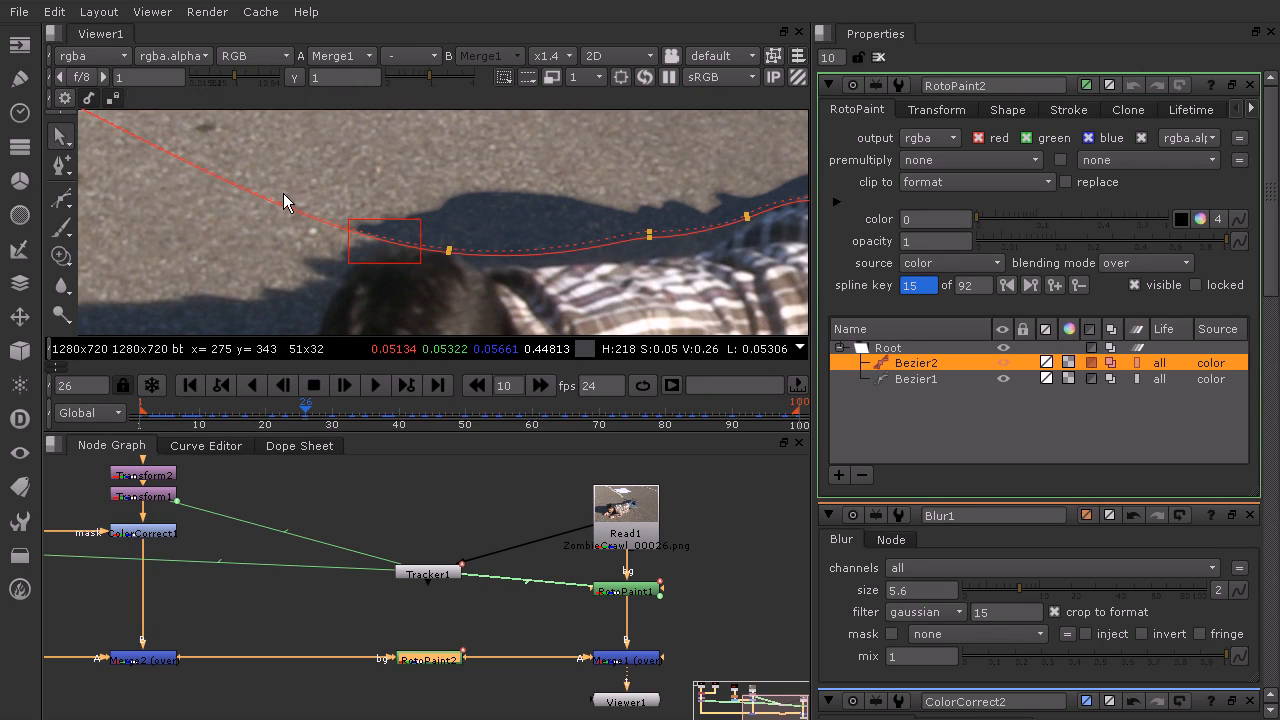
Step: Check the shadow along the body, and move the Read5 node further above Blur1 in the node graph to widen the gap
middle_drag(590, 172, 409, 180)
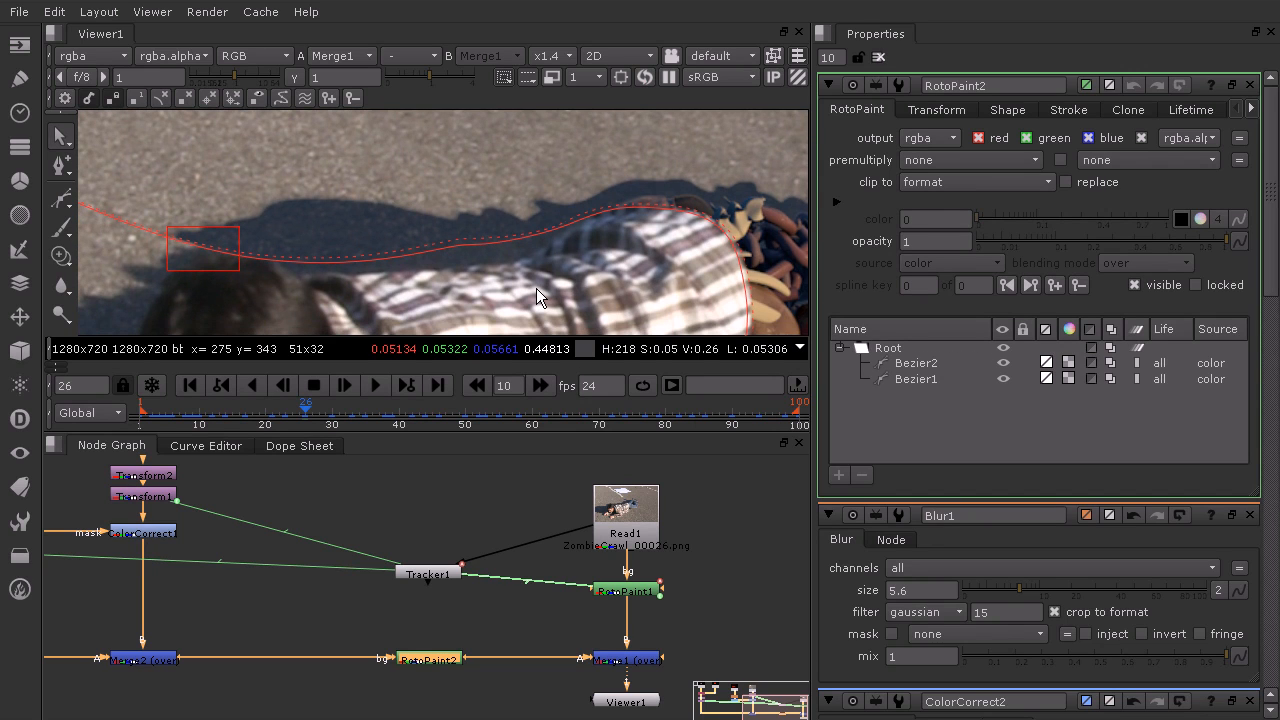
scroll(612, 239, down, 2)
middle_drag(624, 237, 292, 165)
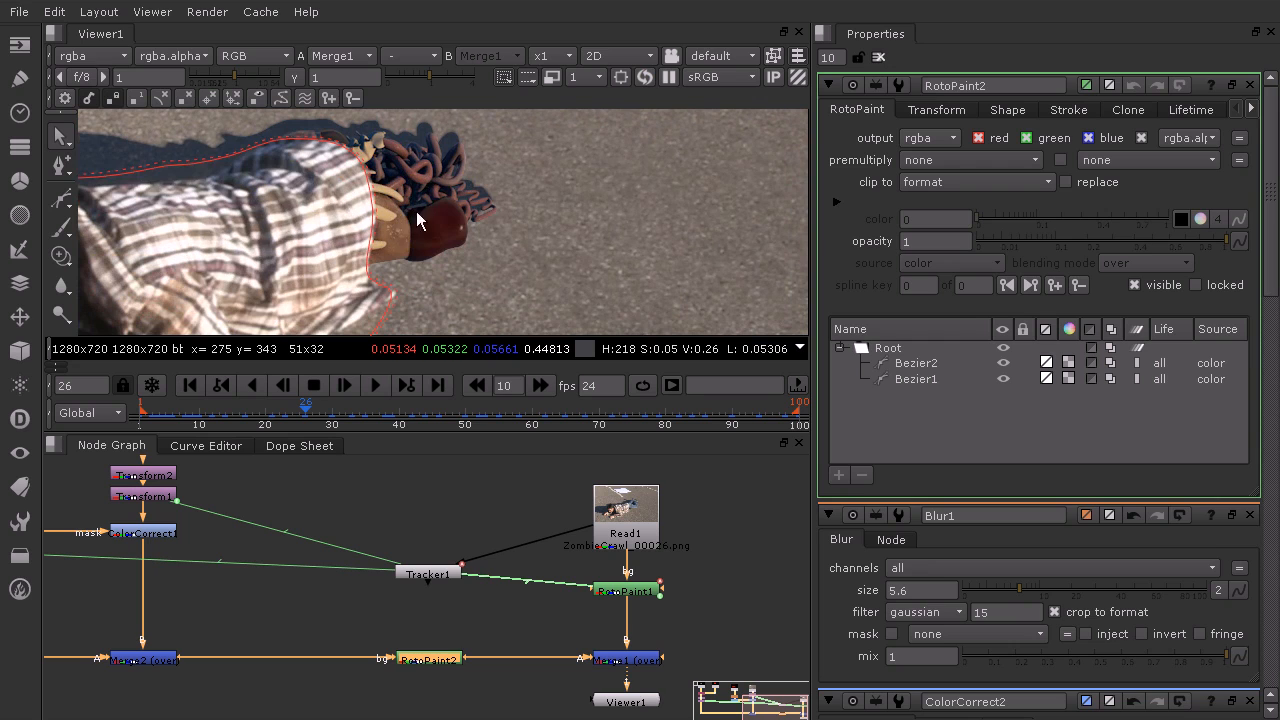
middle_drag(398, 203, 619, 215)
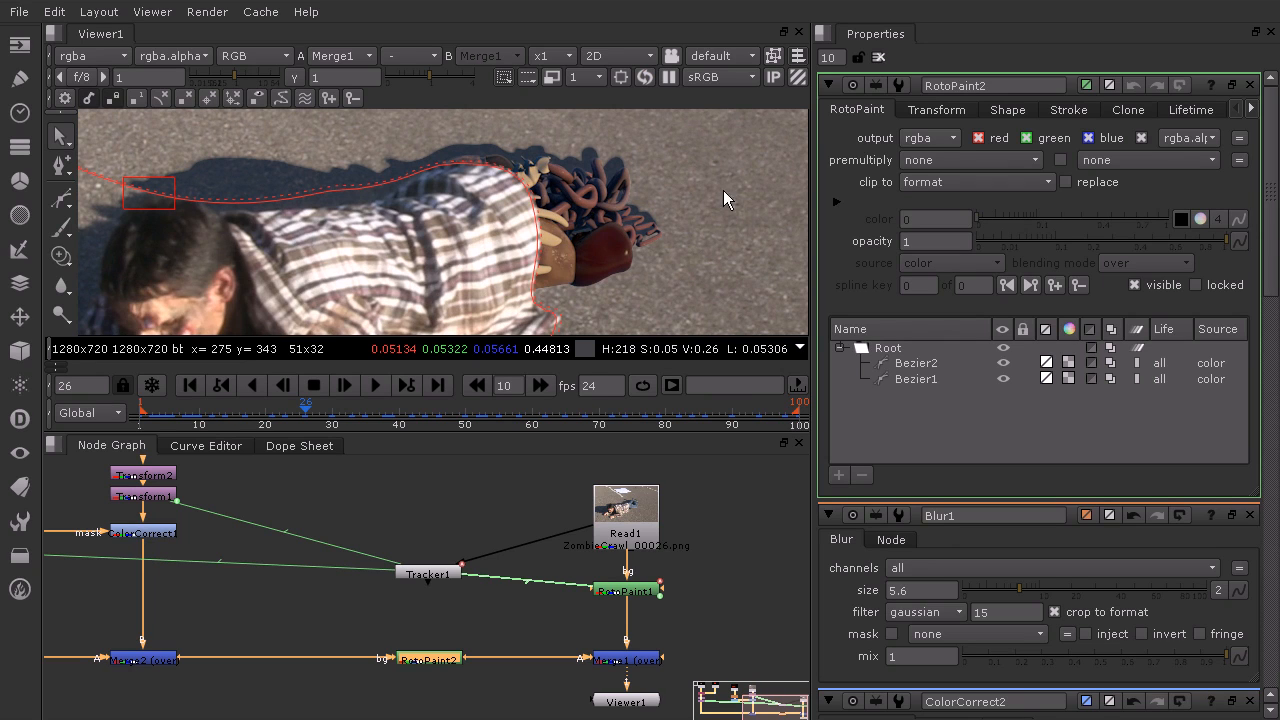
scroll(291, 507, down, 3)
middle_drag(330, 505, 573, 560)
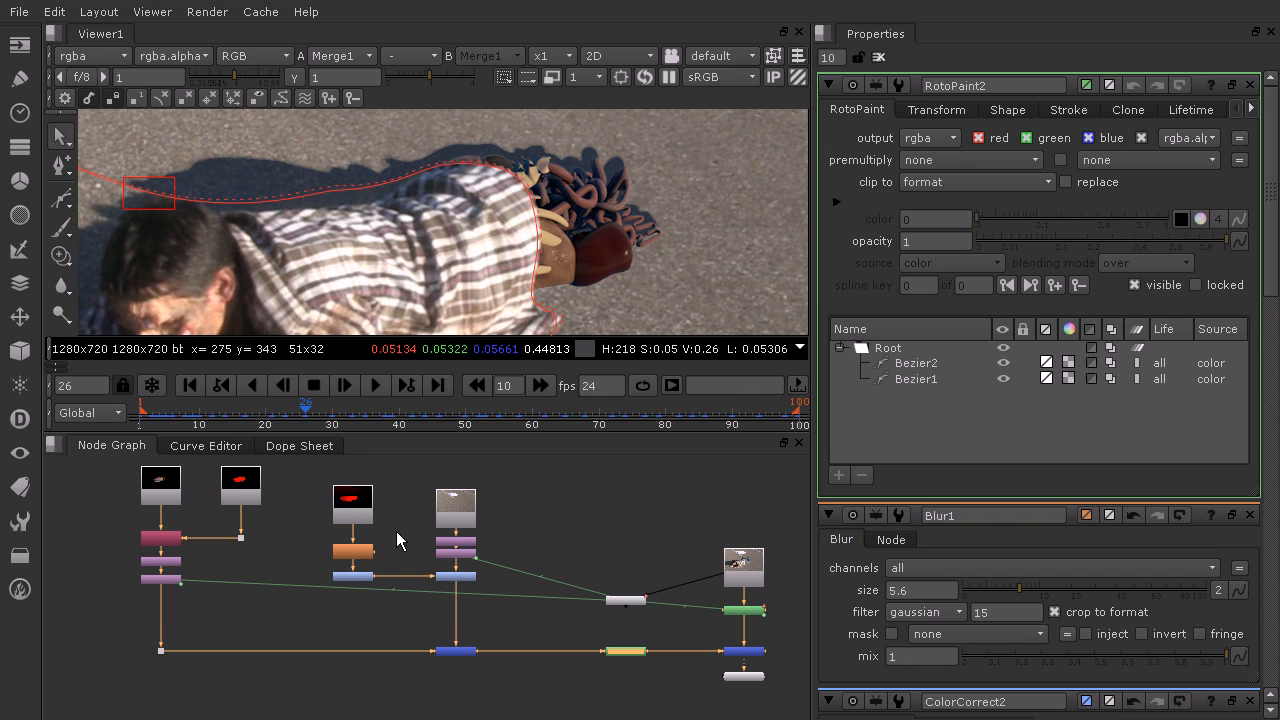
drag(366, 516, 366, 483)
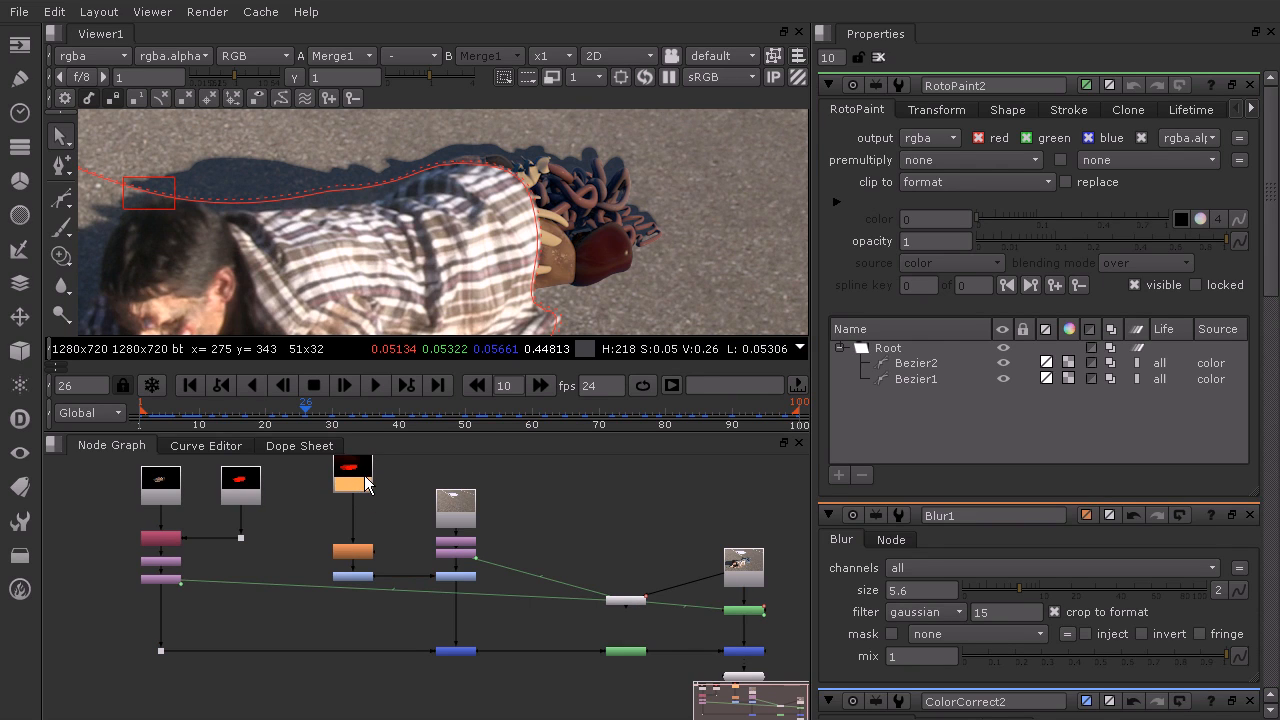
Step: Clone the Transform4 and Transform3 nodes below Copy1 and place the clones beside the Read5 branch
scroll(203, 541, up, 3)
click(155, 578)
shift+click(160, 607)
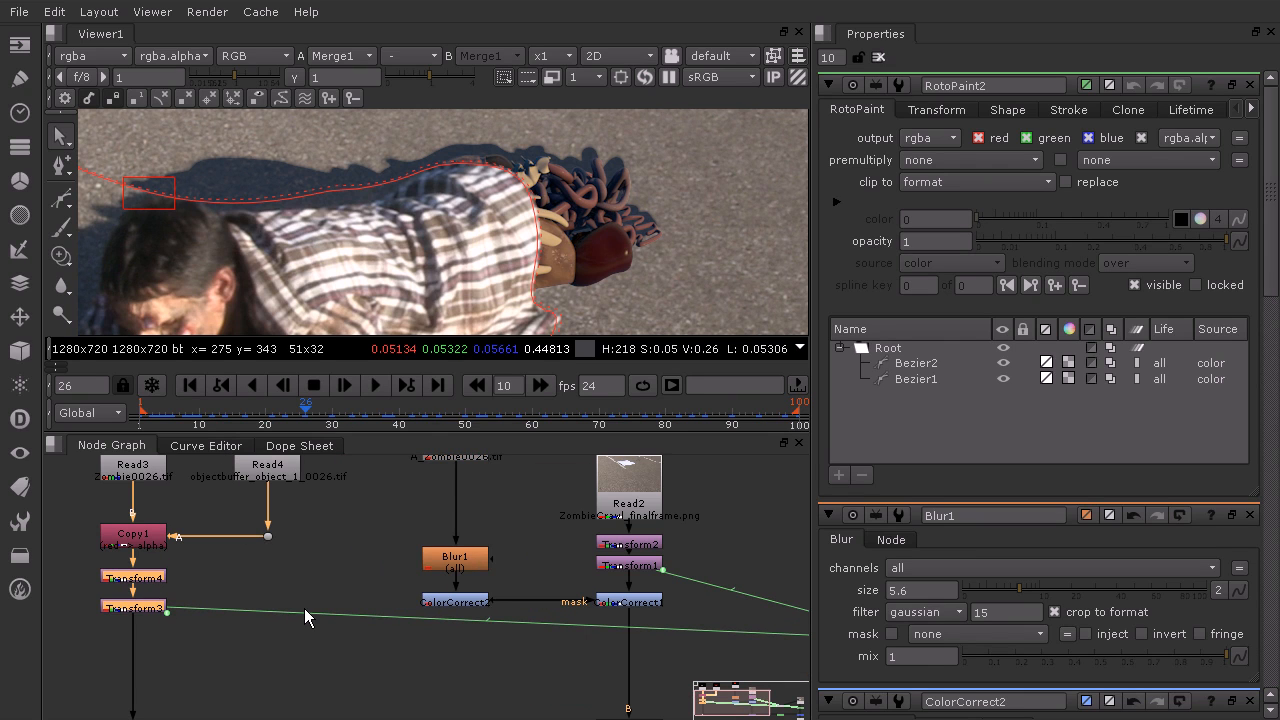
middle_drag(239, 579, 414, 661)
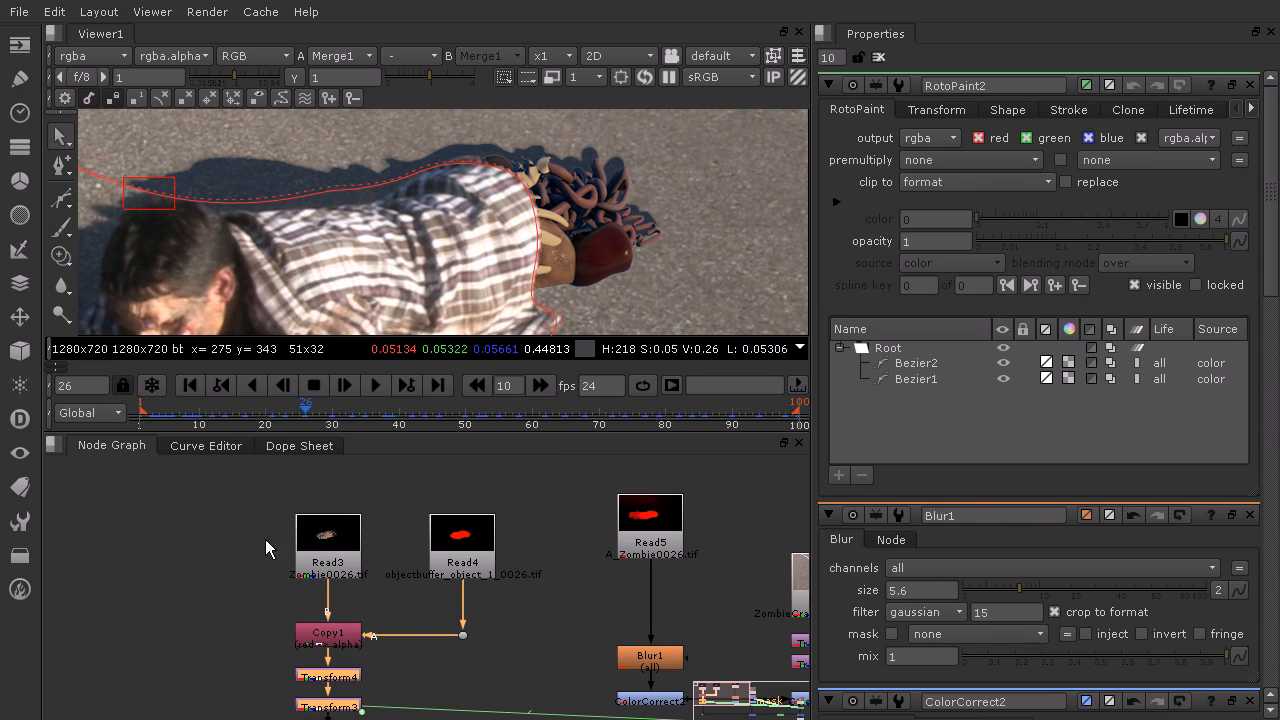
middle_drag(534, 611, 421, 587)
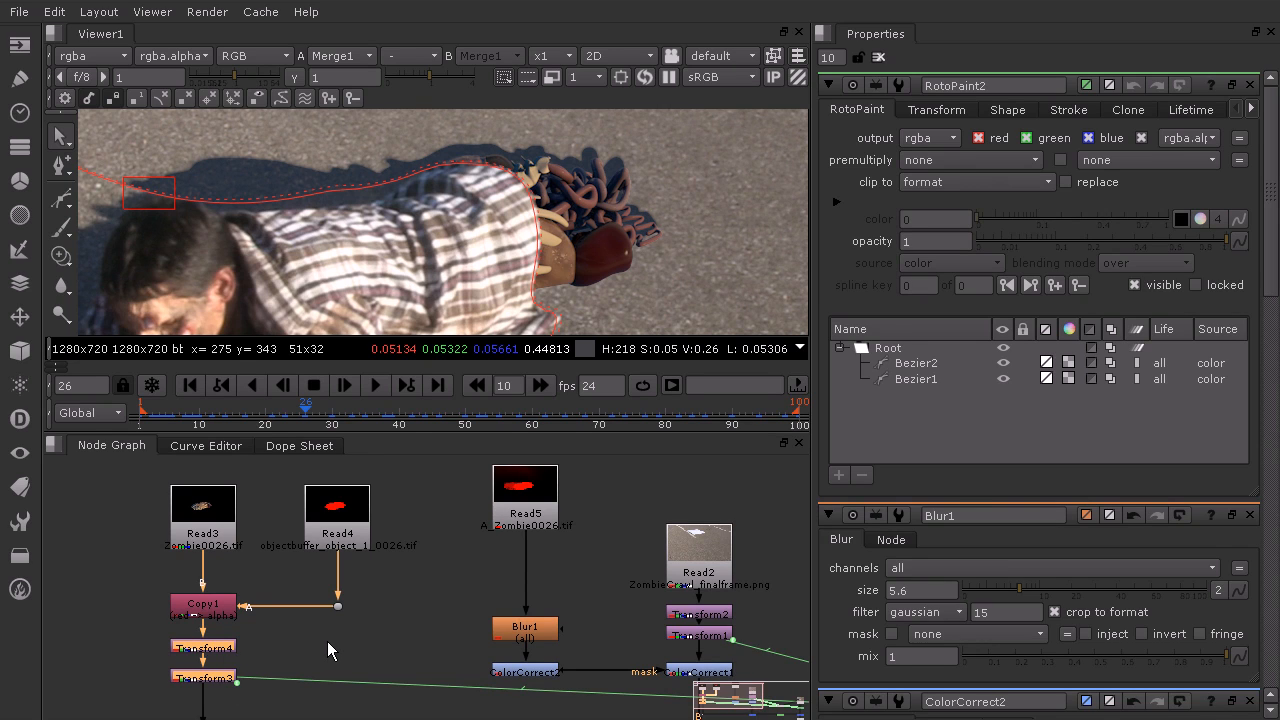
key(alt+k)
mouse_move(334, 676)
mouse_down()
mouse_move(406, 603)
mouse_move(427, 595)
mouse_move(433, 619)
mouse_up()
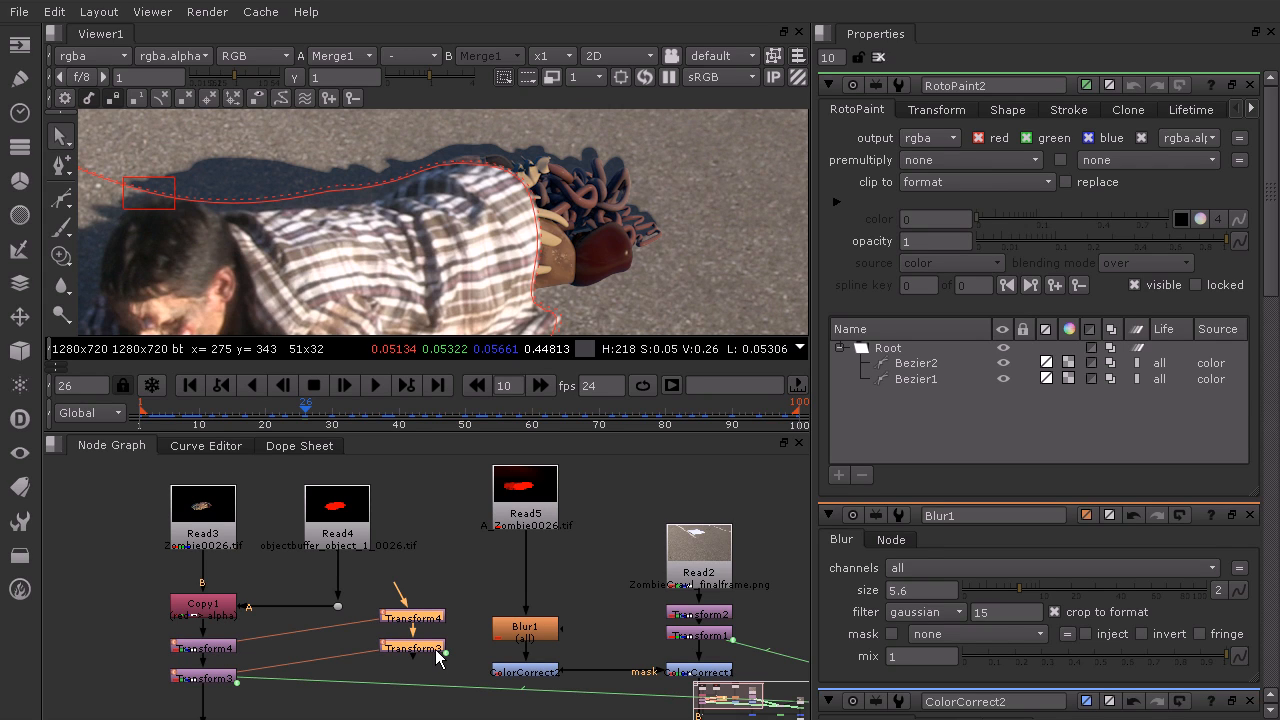
Step: Insert the cloned Transform4 and Transform3 between Read5 and Blur1, spaced evenly in the branch
drag(423, 624, 537, 560)
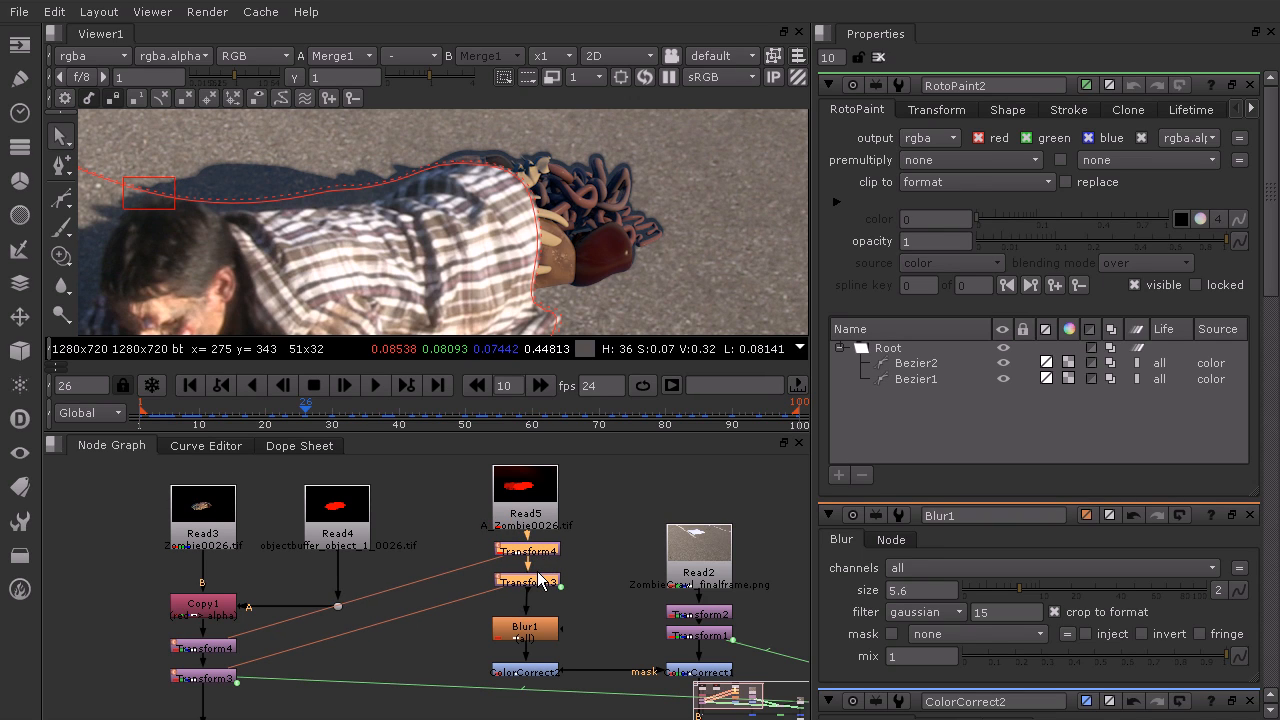
drag(542, 588, 545, 600)
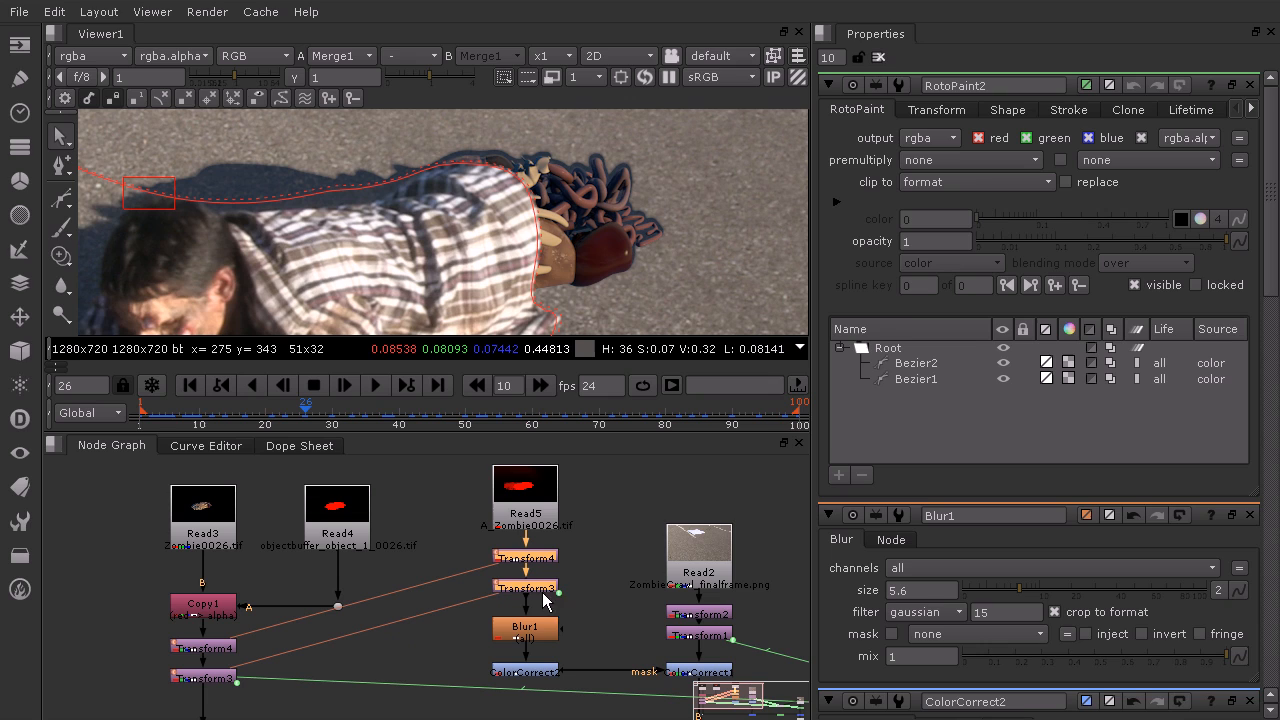
click(596, 543)
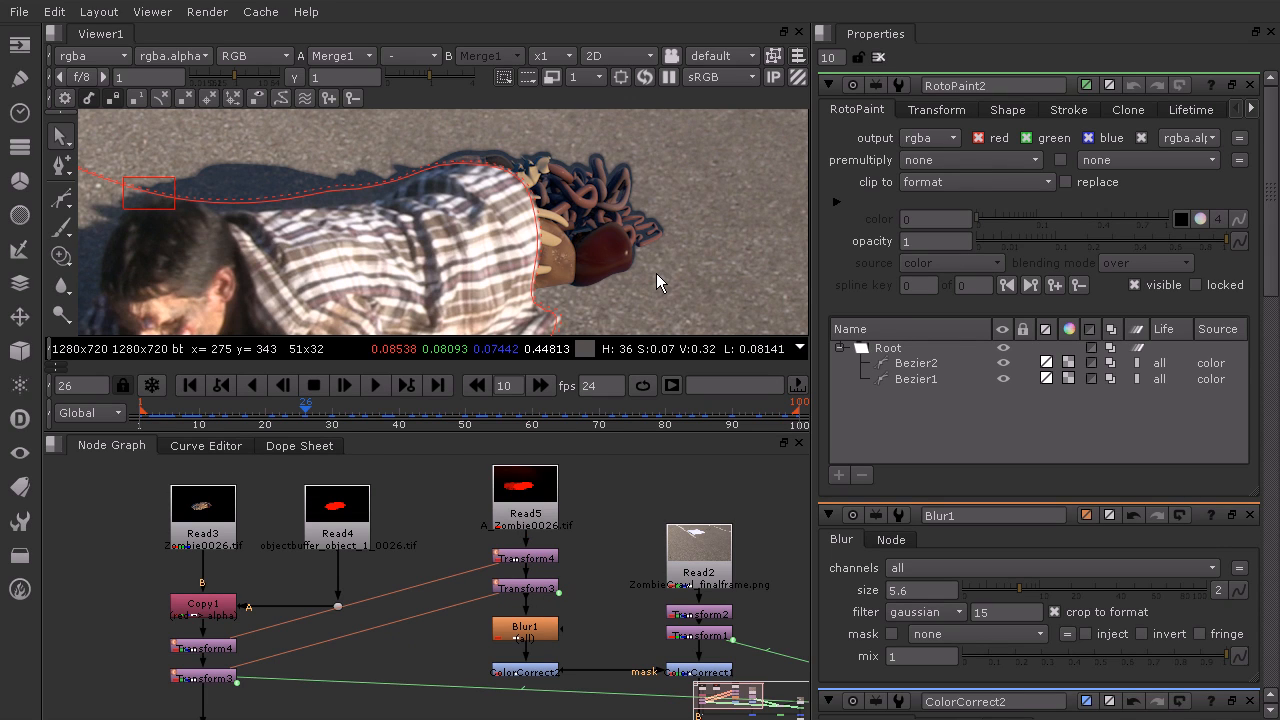
Step: Examine the shadow edge around the zombie's exposed entrails, close up and in the wider frame
scroll(639, 168, up, 3)
middle_drag(630, 167, 560, 205)
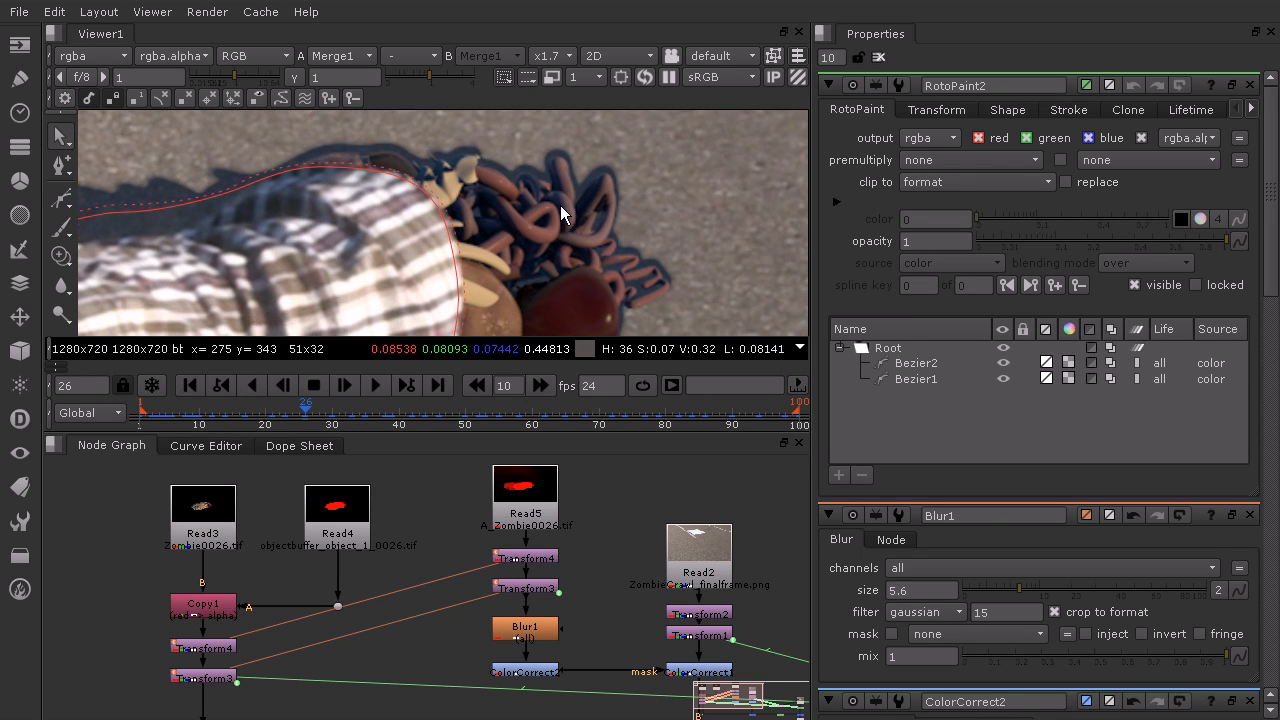
scroll(610, 231, down, 2)
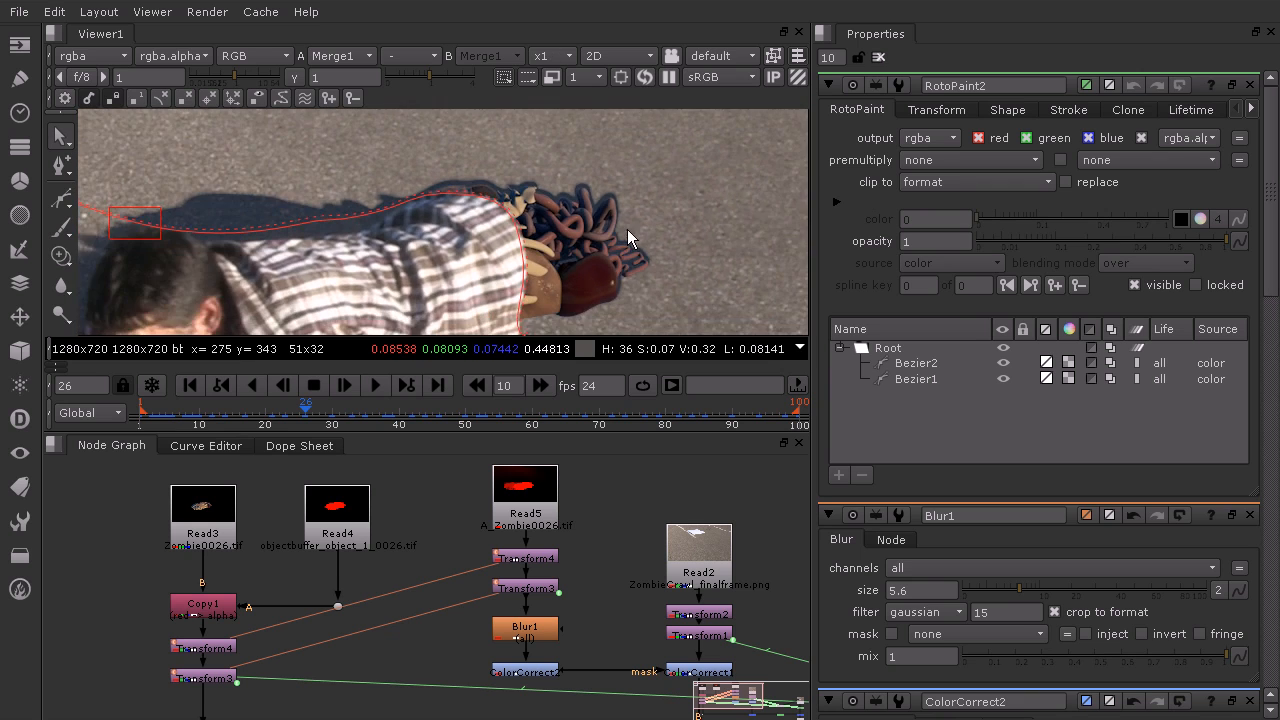
middle_drag(627, 229, 592, 210)
scroll(610, 286, down, 2)
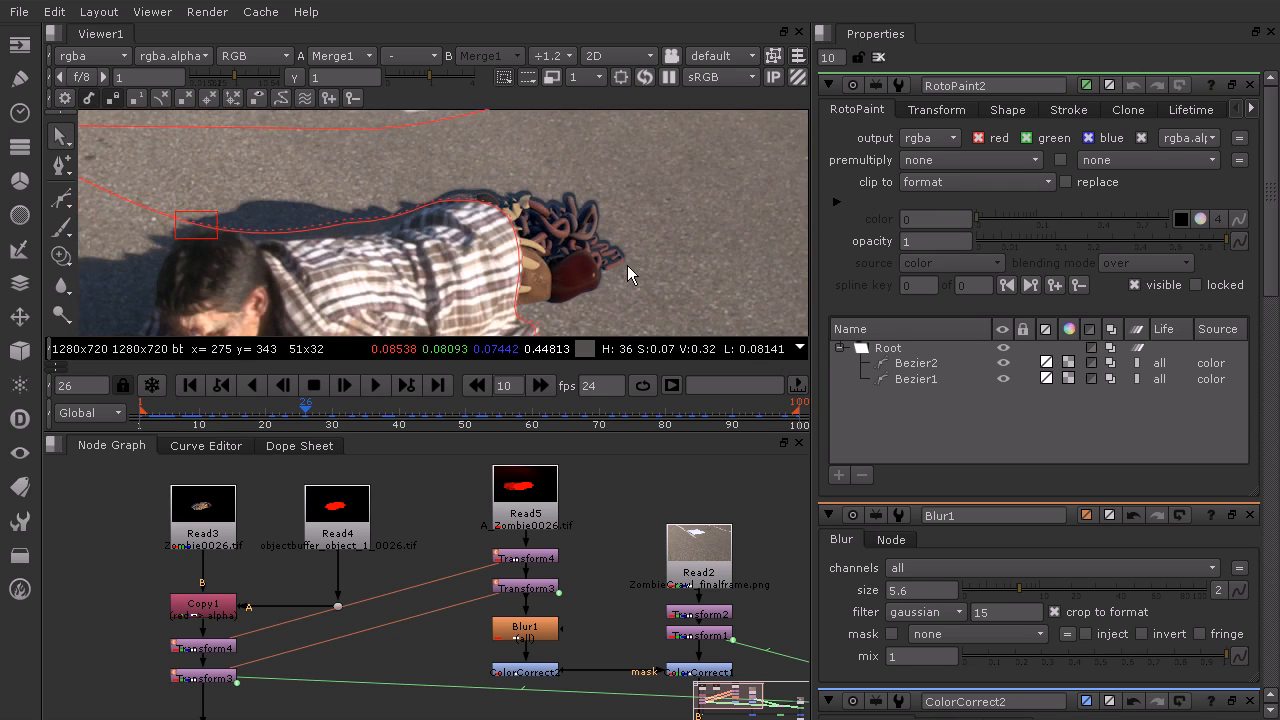
middle_drag(627, 265, 590, 226)
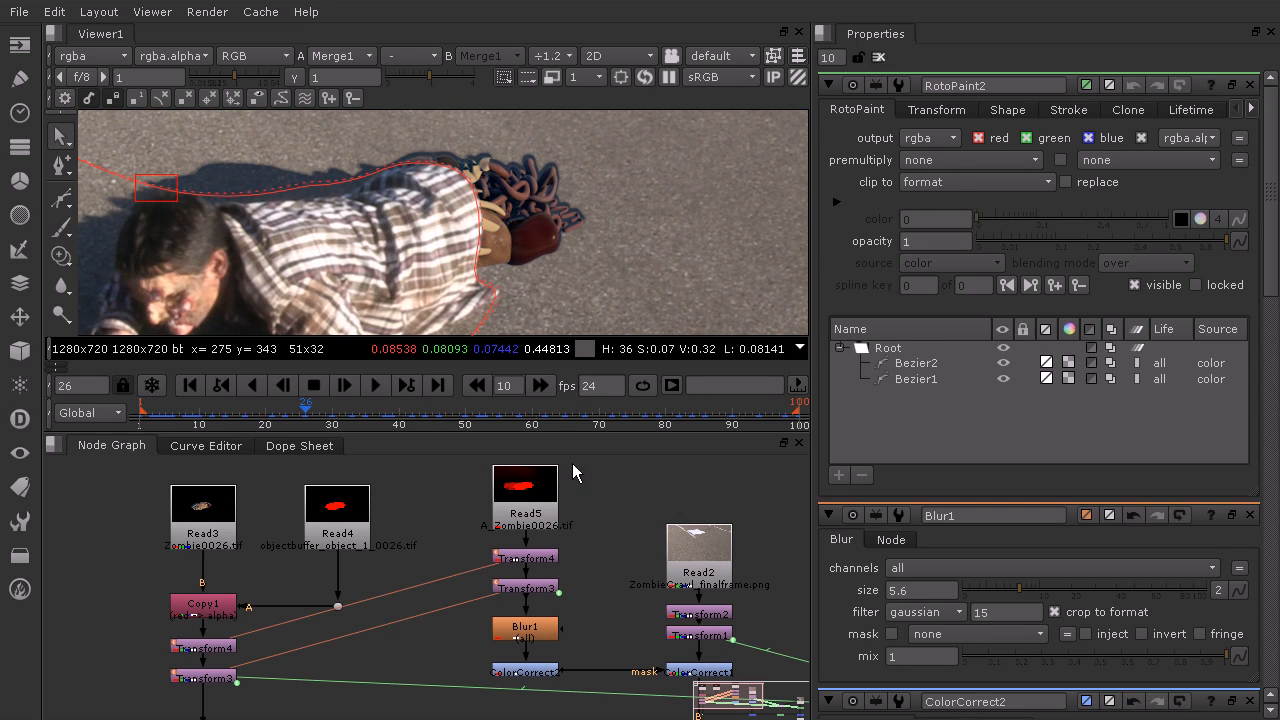
mouse_move(537, 510)
mouse_down()
mouse_move(537, 478)
mouse_move(539, 505)
mouse_up()
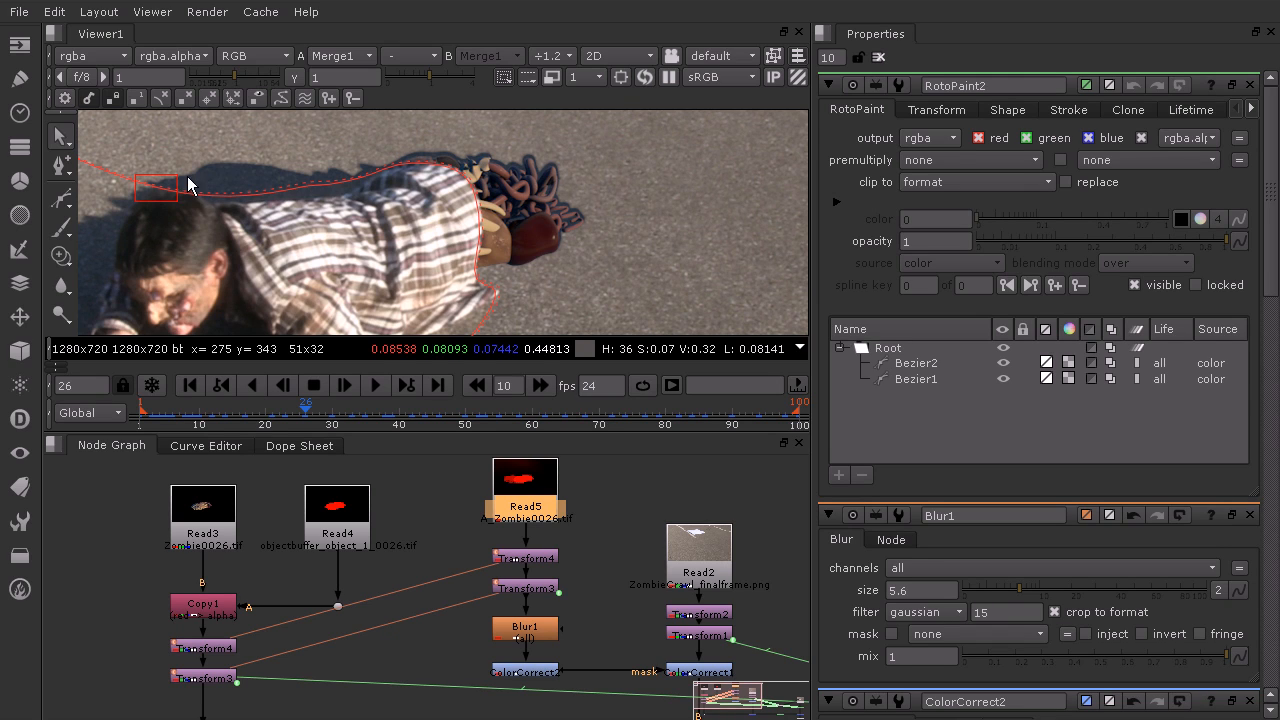
drag(550, 506, 527, 487)
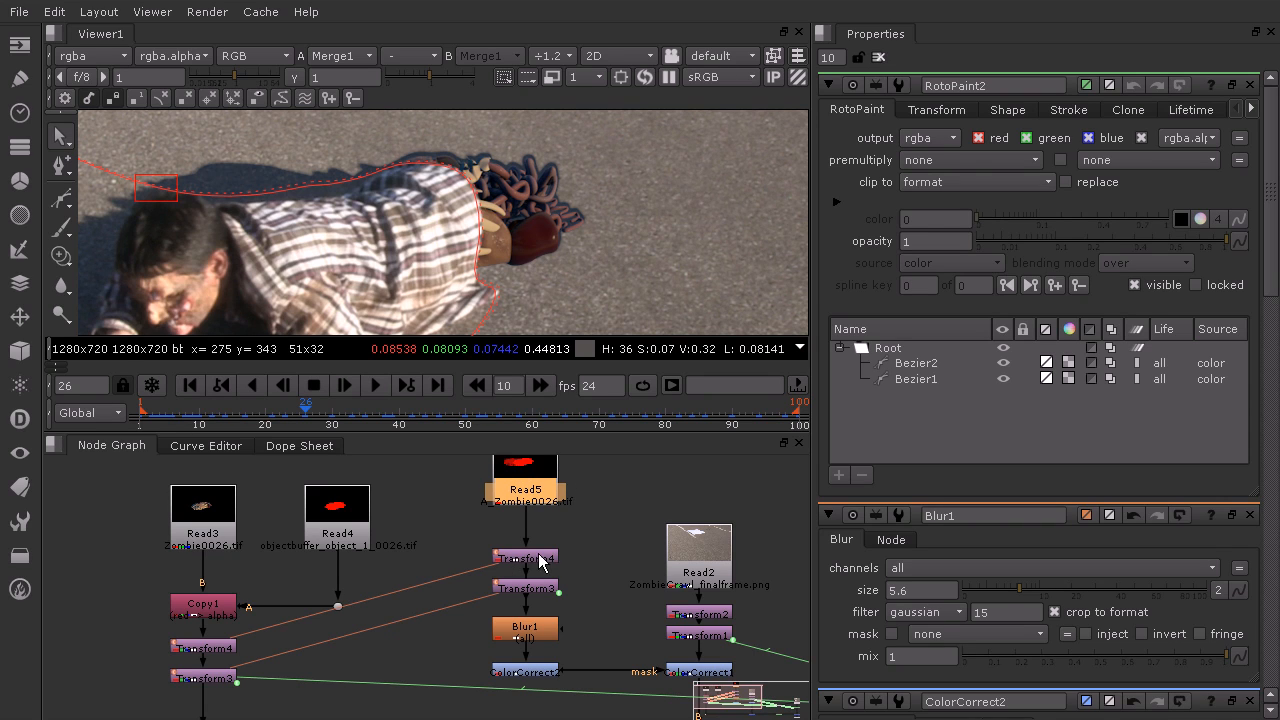
drag(527, 472, 529, 495)
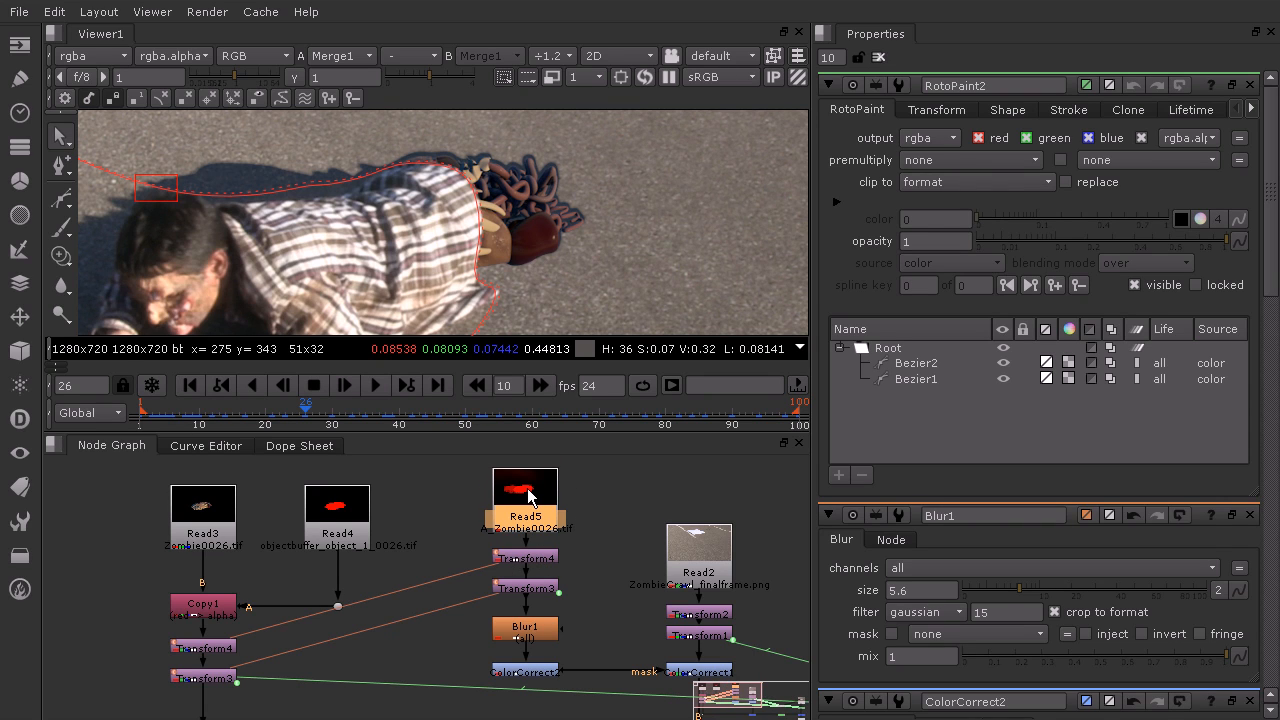
click(338, 522)
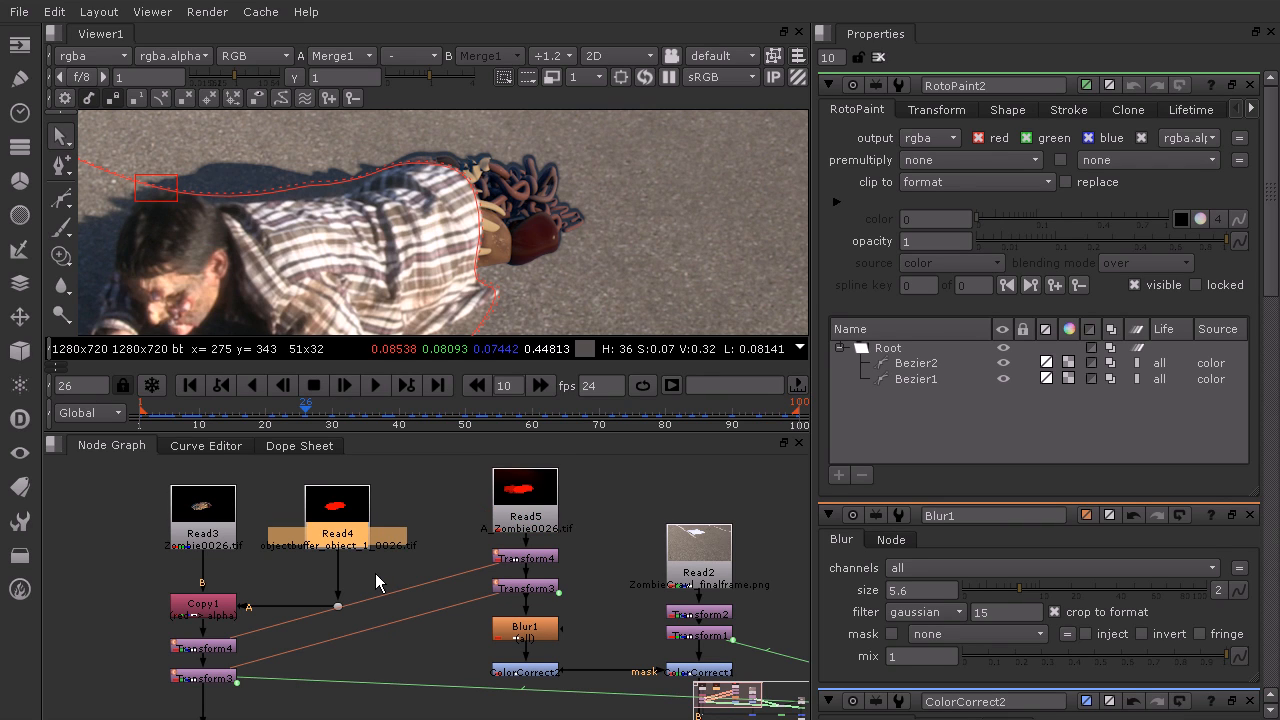
drag(360, 526, 358, 512)
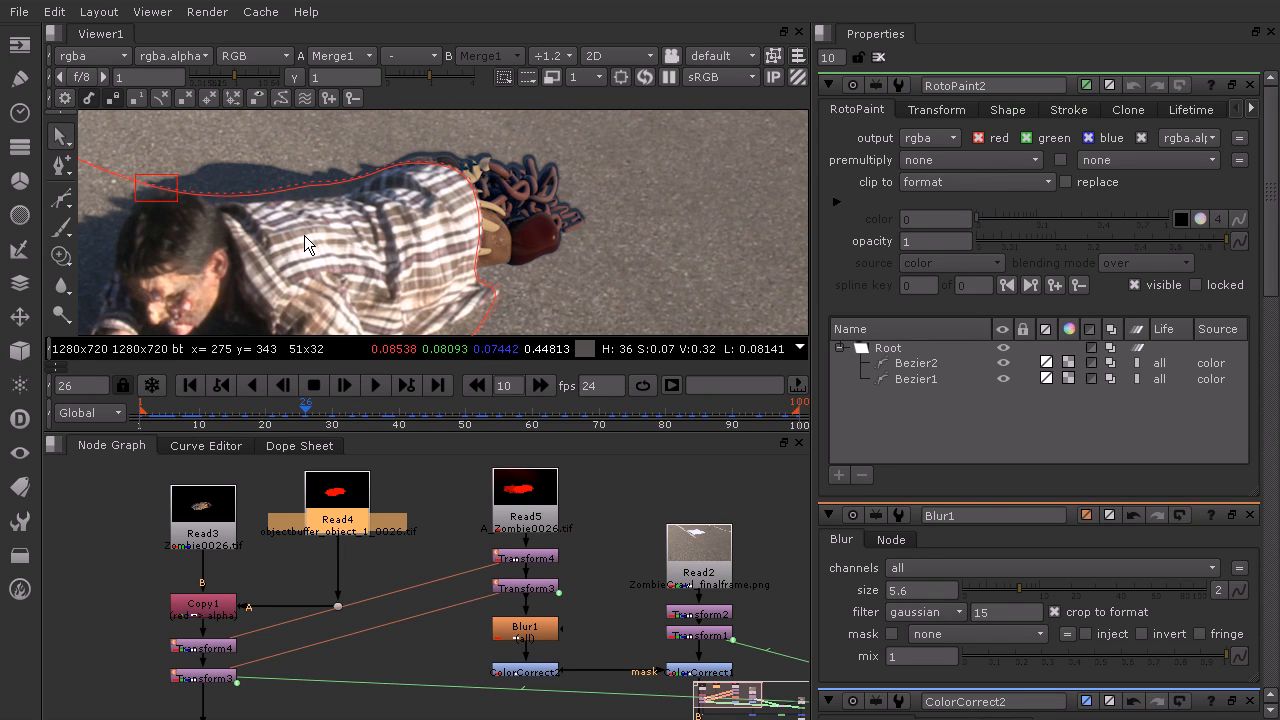
scroll(594, 247, up, 5)
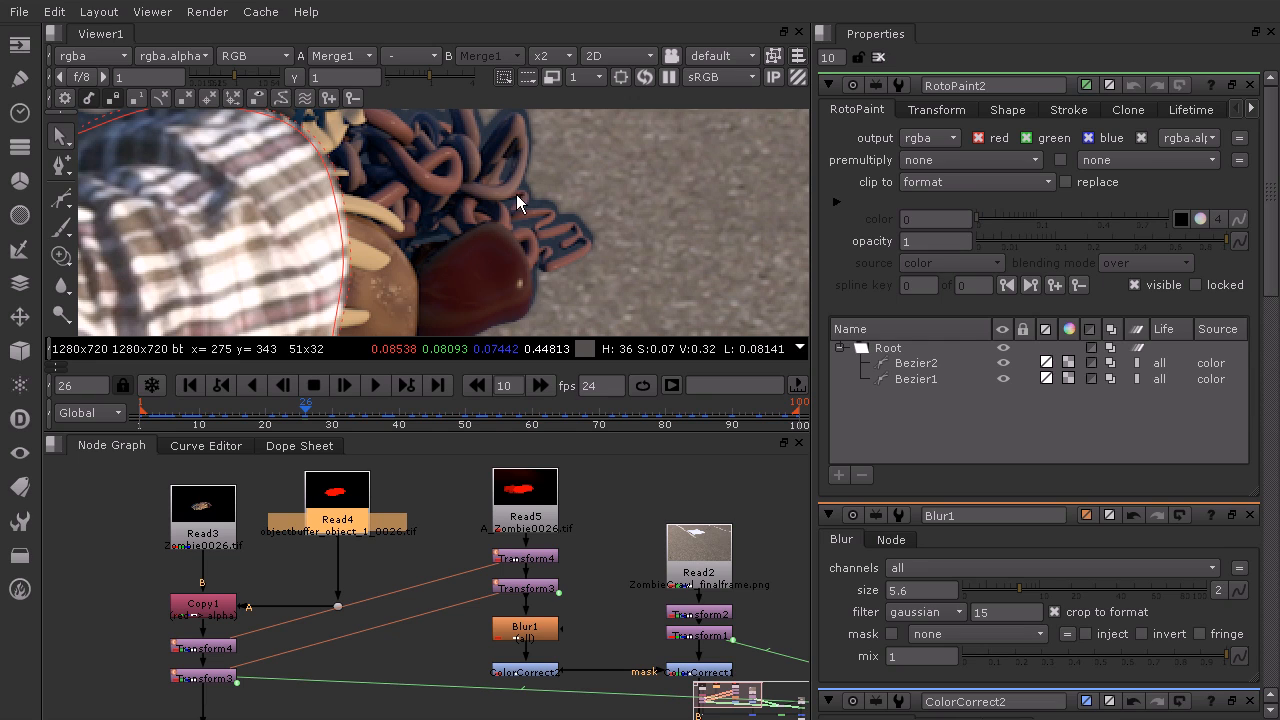
drag(333, 492, 333, 489)
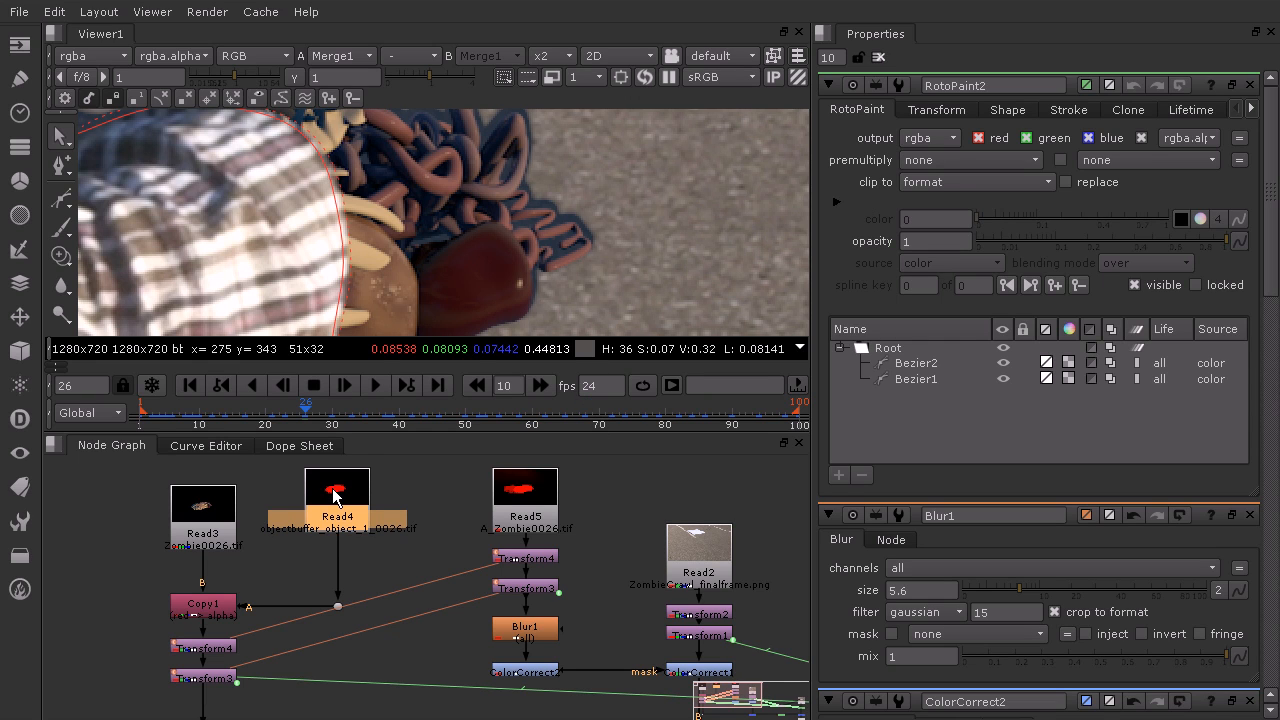
click(426, 495)
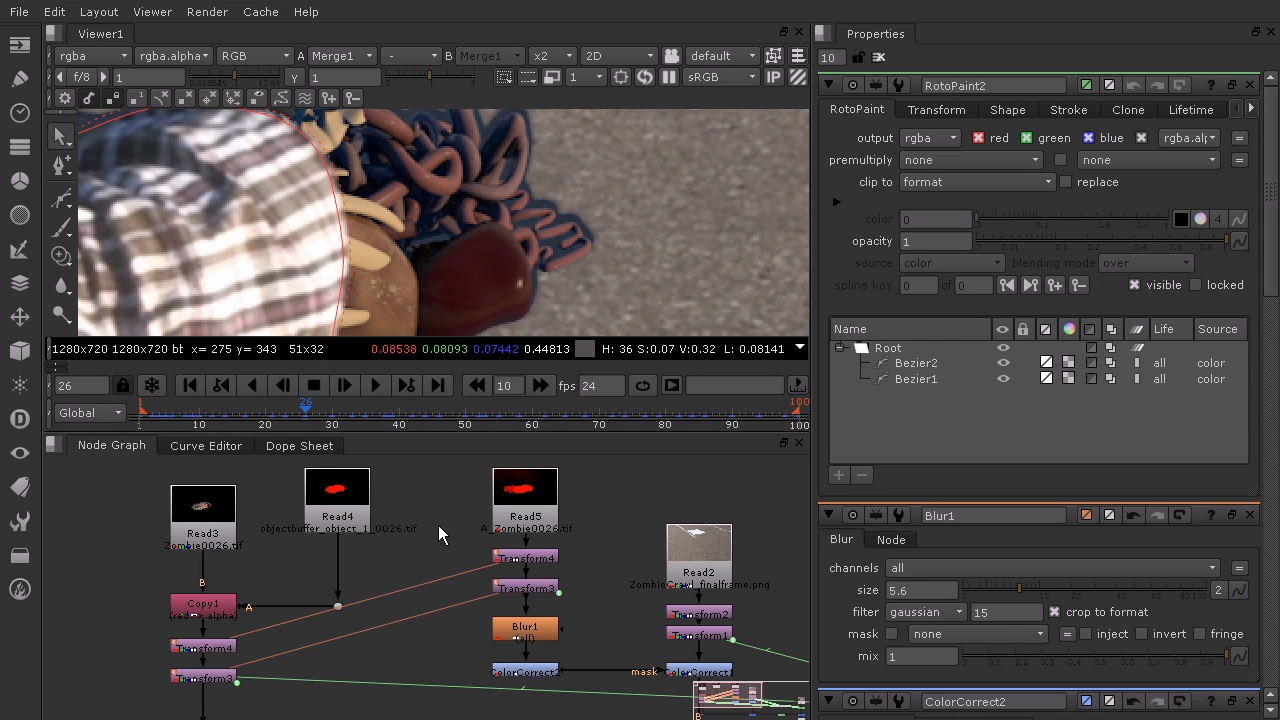
drag(364, 505, 362, 532)
click(436, 499)
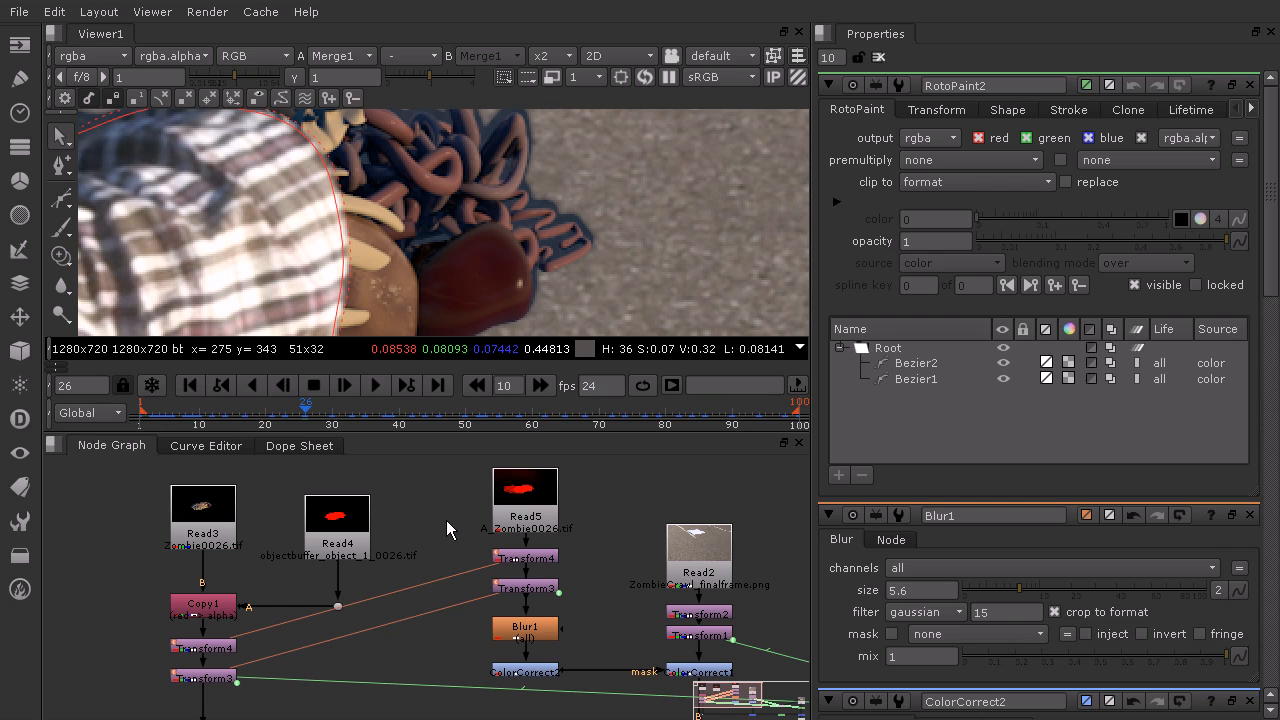
Step: Add a Merge node between Read5 and the cloned Transform4, with Read4 as its A input and Read5 as B
key(m)
drag(428, 490, 350, 516)
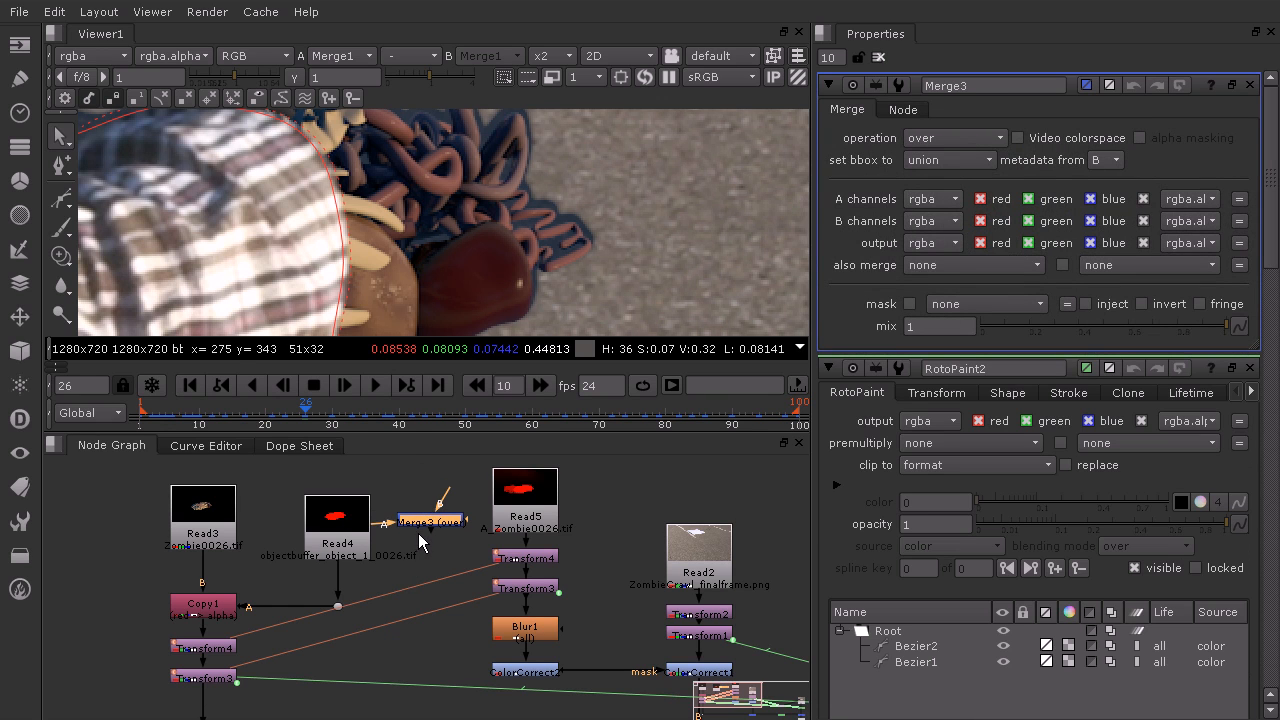
drag(445, 497, 428, 524)
click(522, 515)
drag(522, 515, 489, 479)
drag(455, 531, 527, 531)
drag(496, 470, 528, 481)
middle_drag(607, 512, 578, 538)
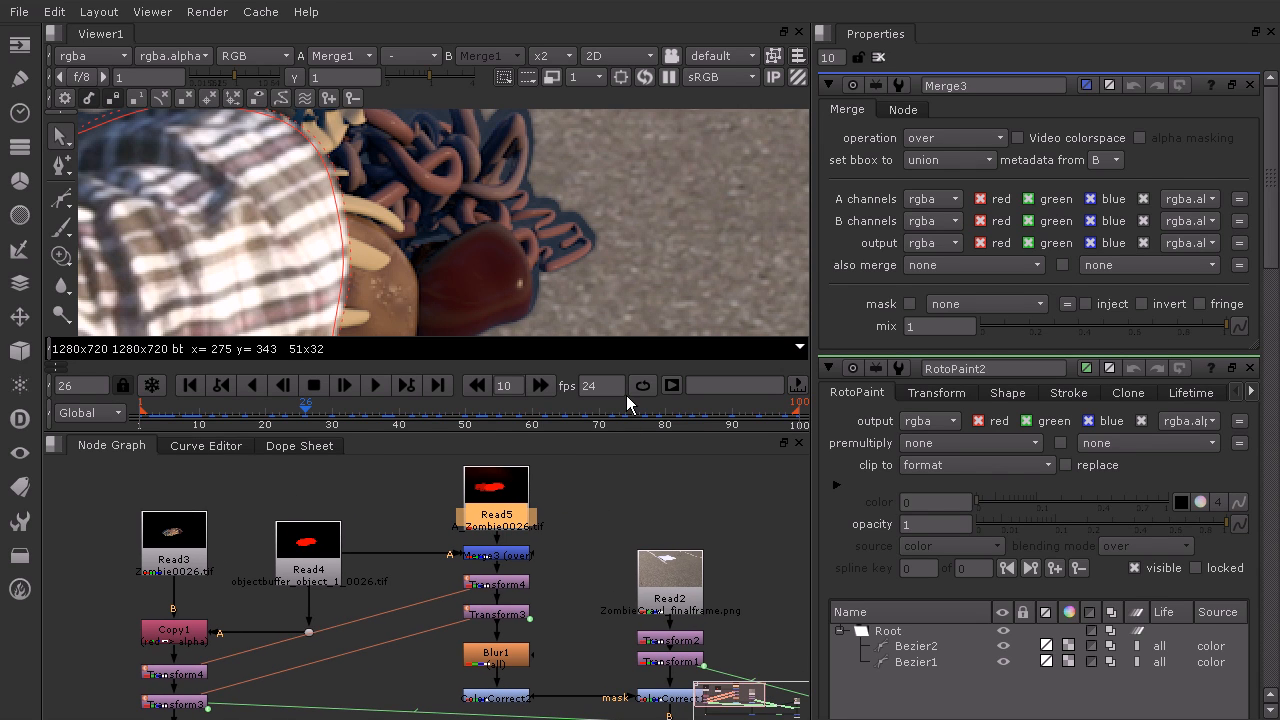
Step: Check the shadow around the zombie's torso and entrails in the composite with the new merge in place
middle_drag(582, 222, 642, 292)
scroll(638, 289, down, 1)
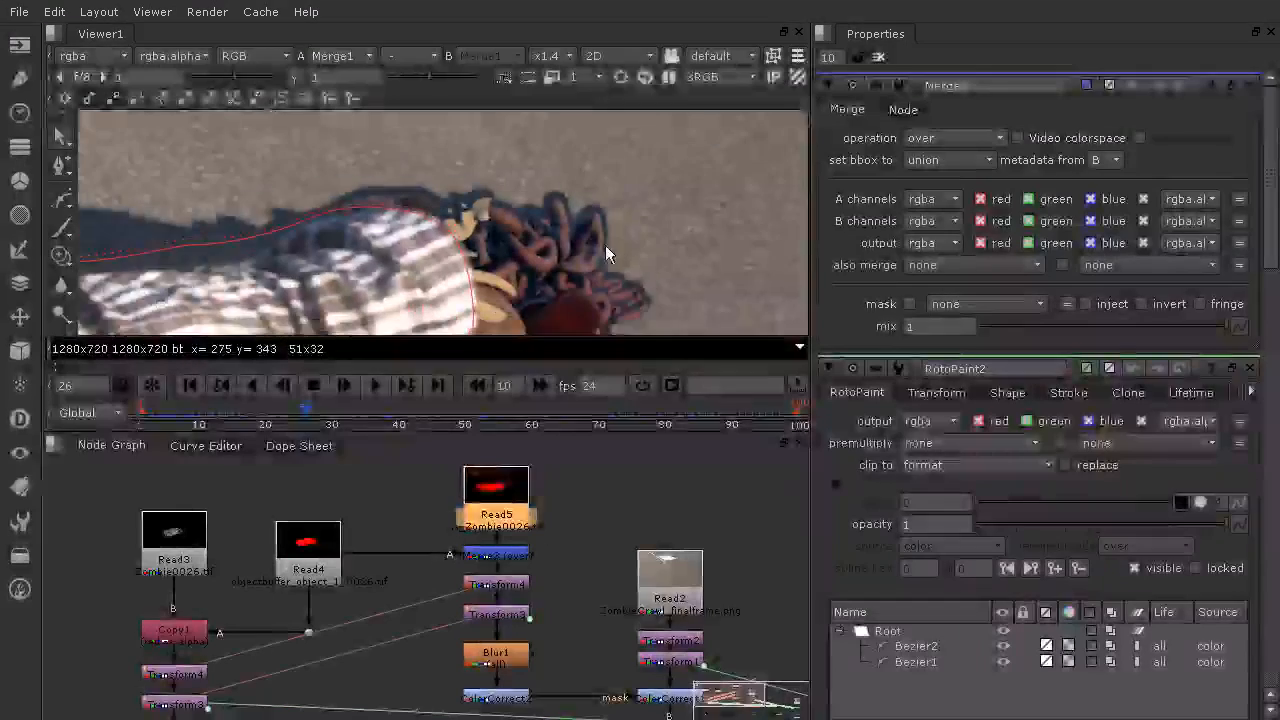
middle_drag(605, 245, 654, 210)
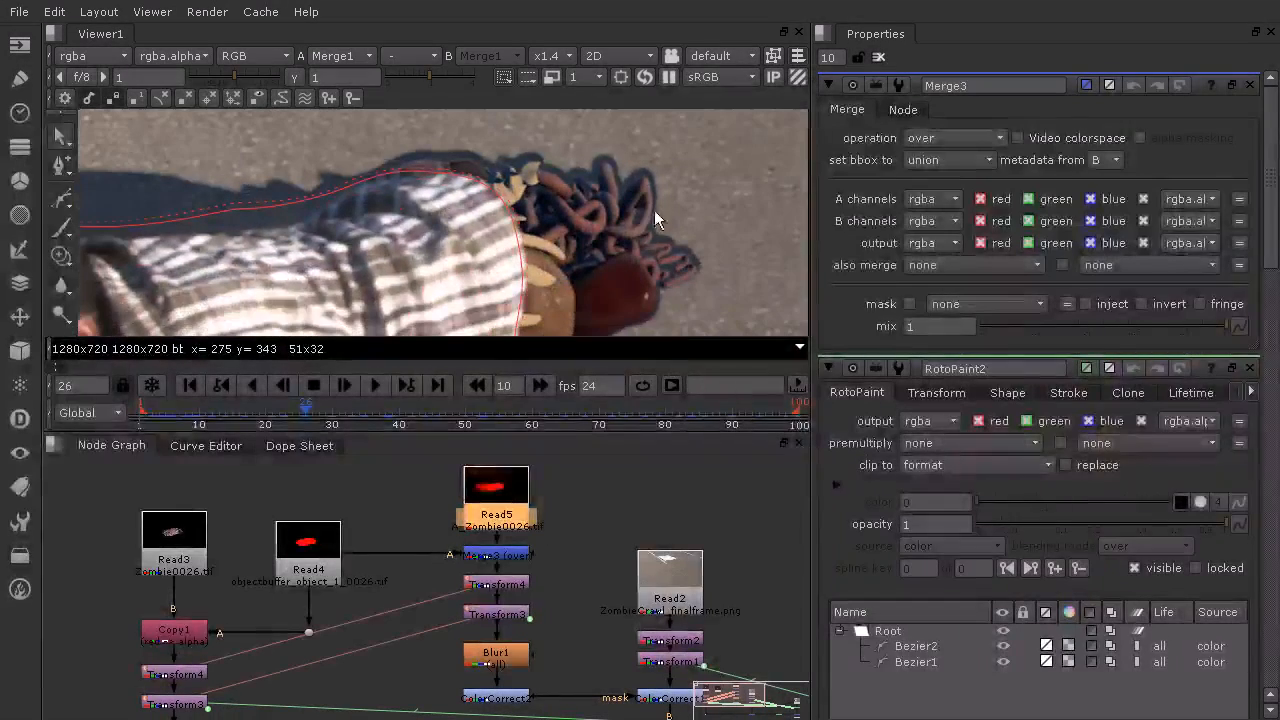
click(975, 137)
click(854, 150)
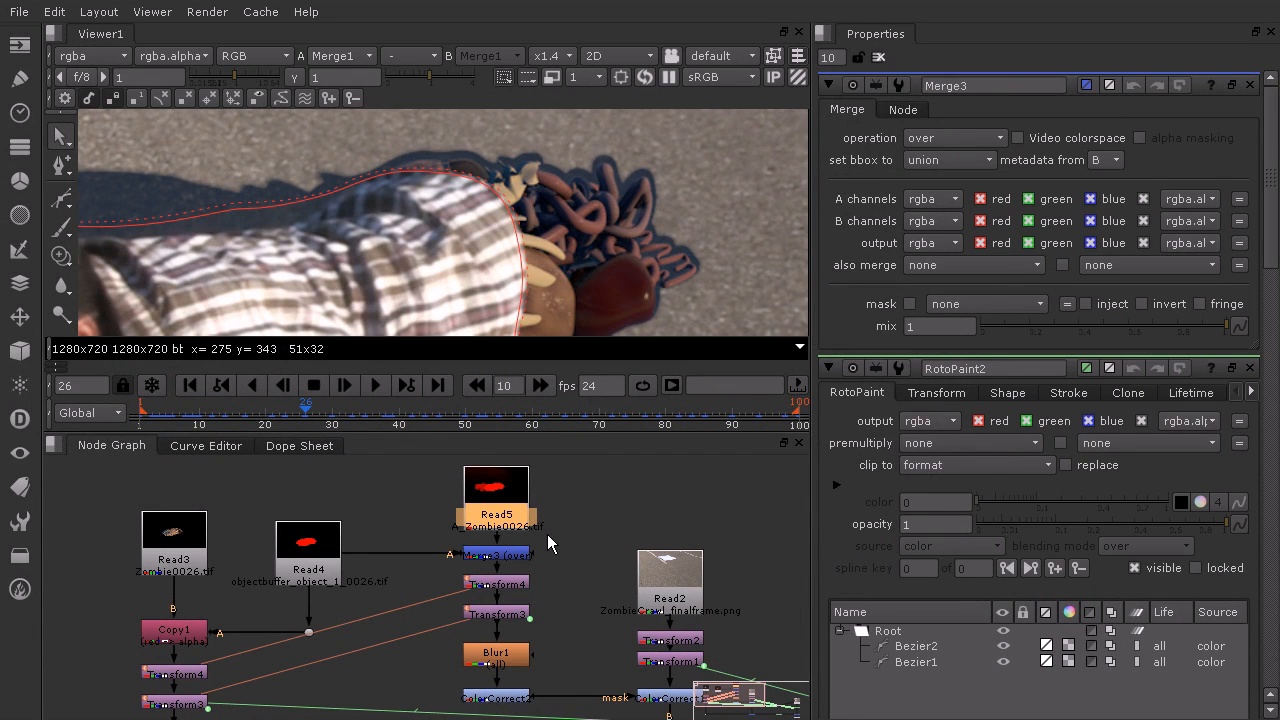
Step: Show Merge3's output in the viewer and close the RotoPaint2, Blur1 and ColorCorrect2 properties
click(490, 558)
key(1)
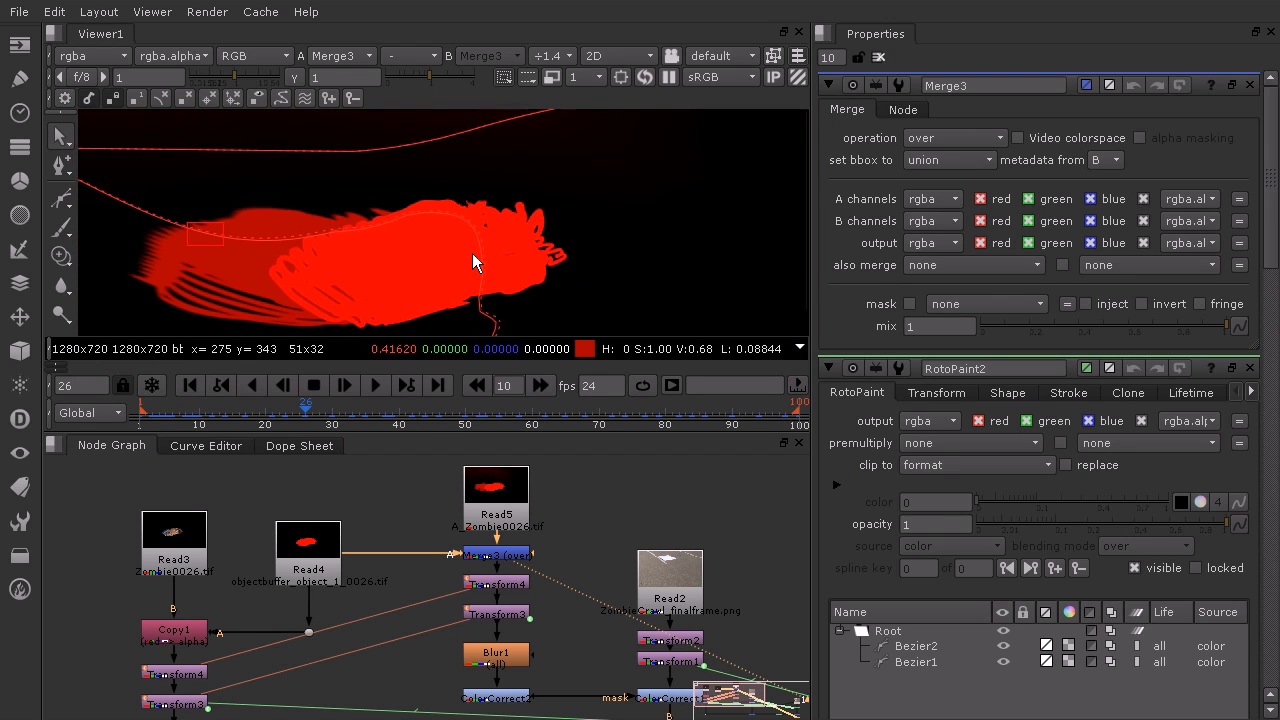
click(1250, 369)
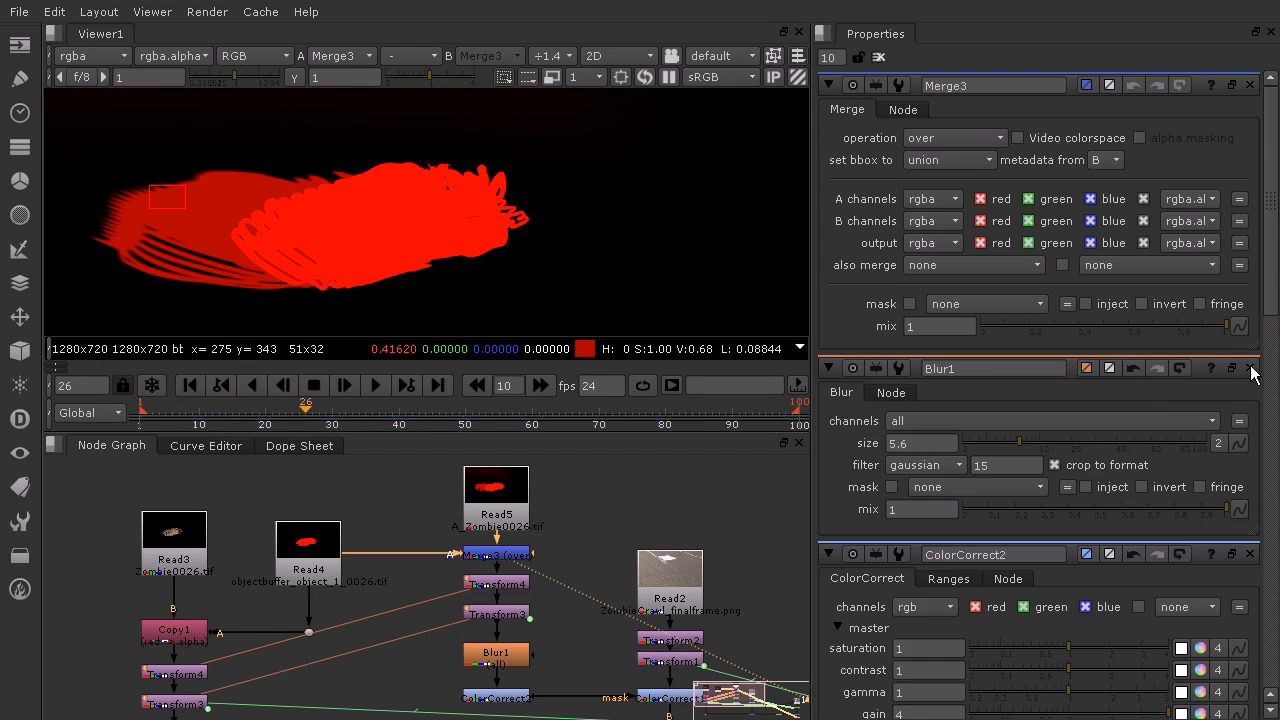
click(1250, 369)
click(1250, 369)
scroll(345, 209, up, 1)
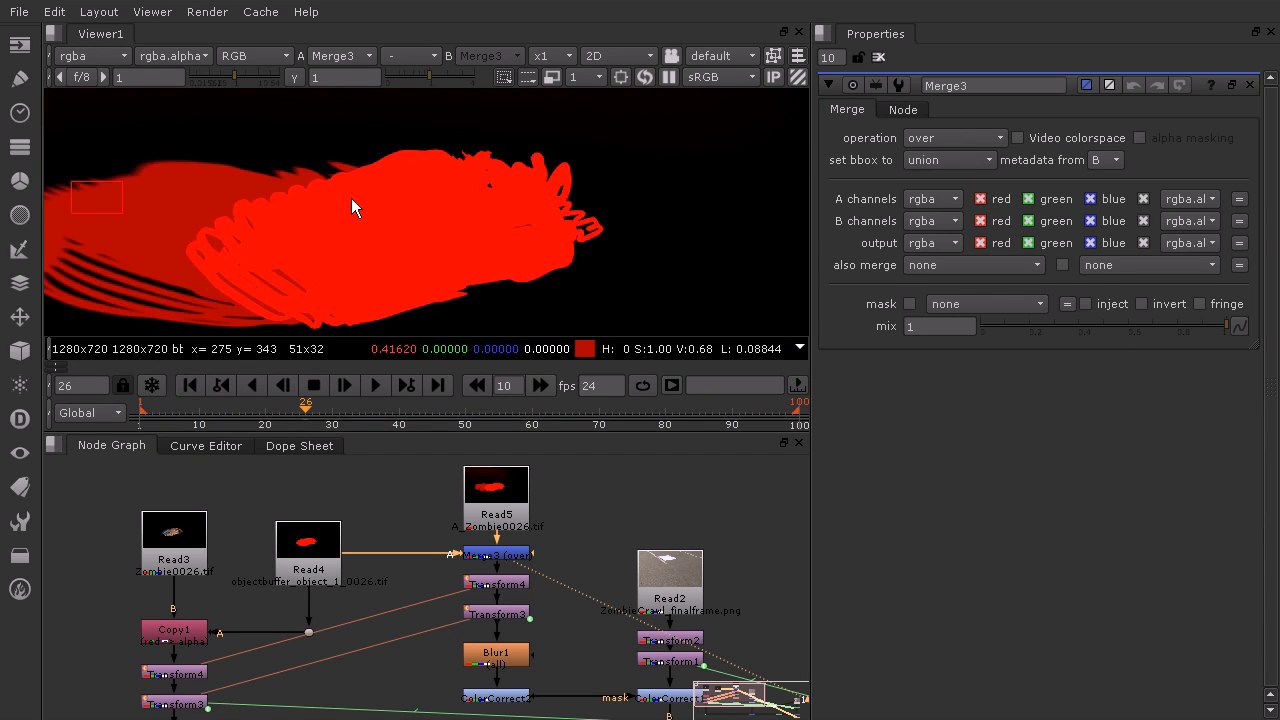
middle_drag(351, 198, 511, 197)
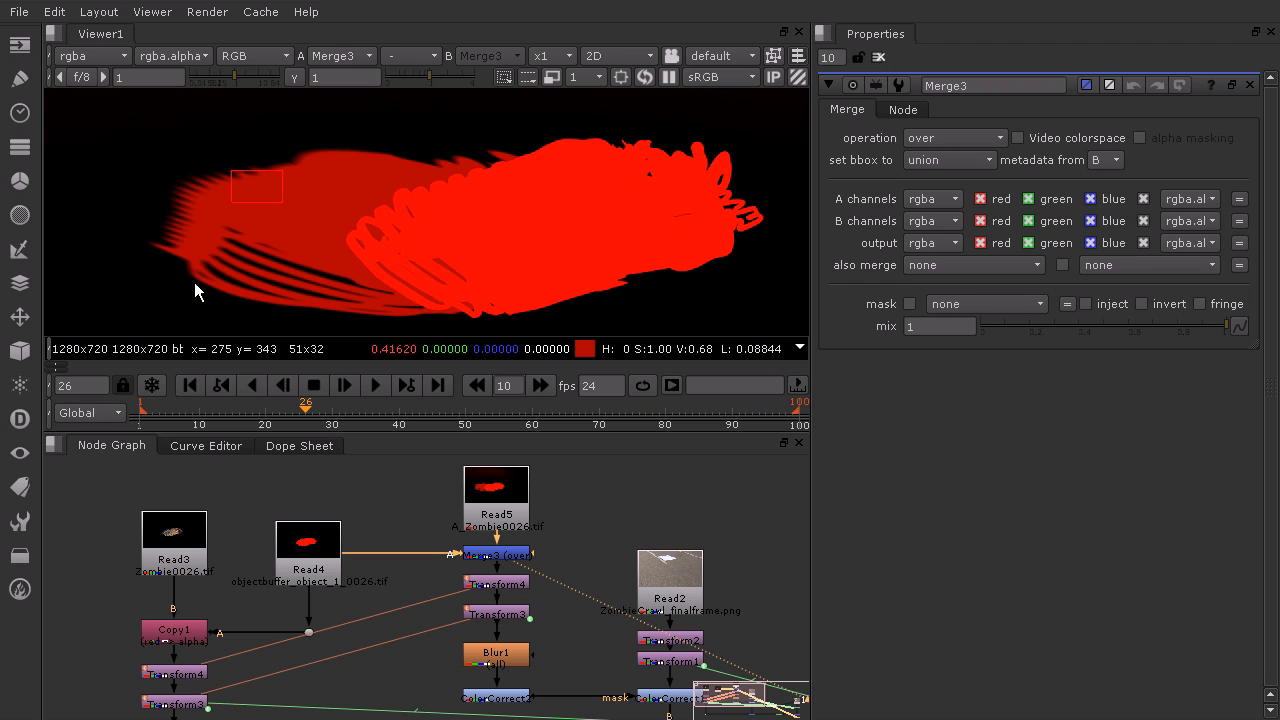
Step: Set Merge3's operation to from, comparing the matte with the exclusion operation
click(962, 136)
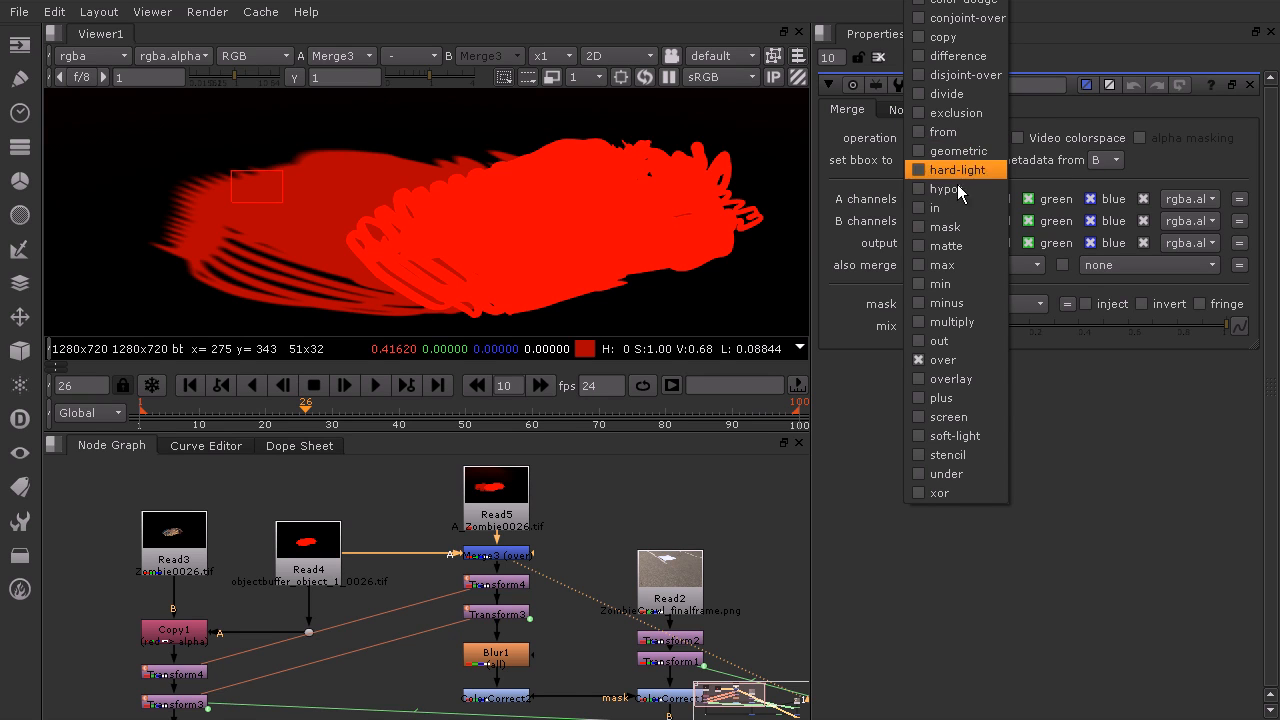
click(920, 132)
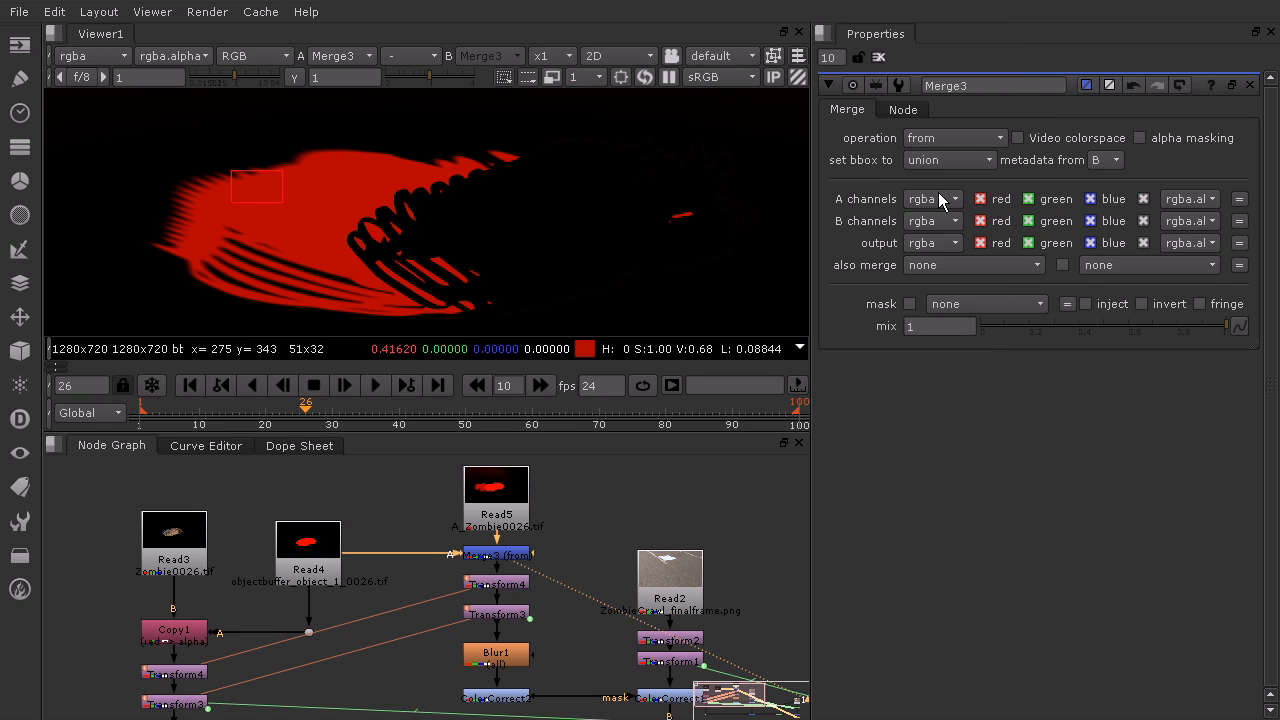
click(938, 140)
click(919, 121)
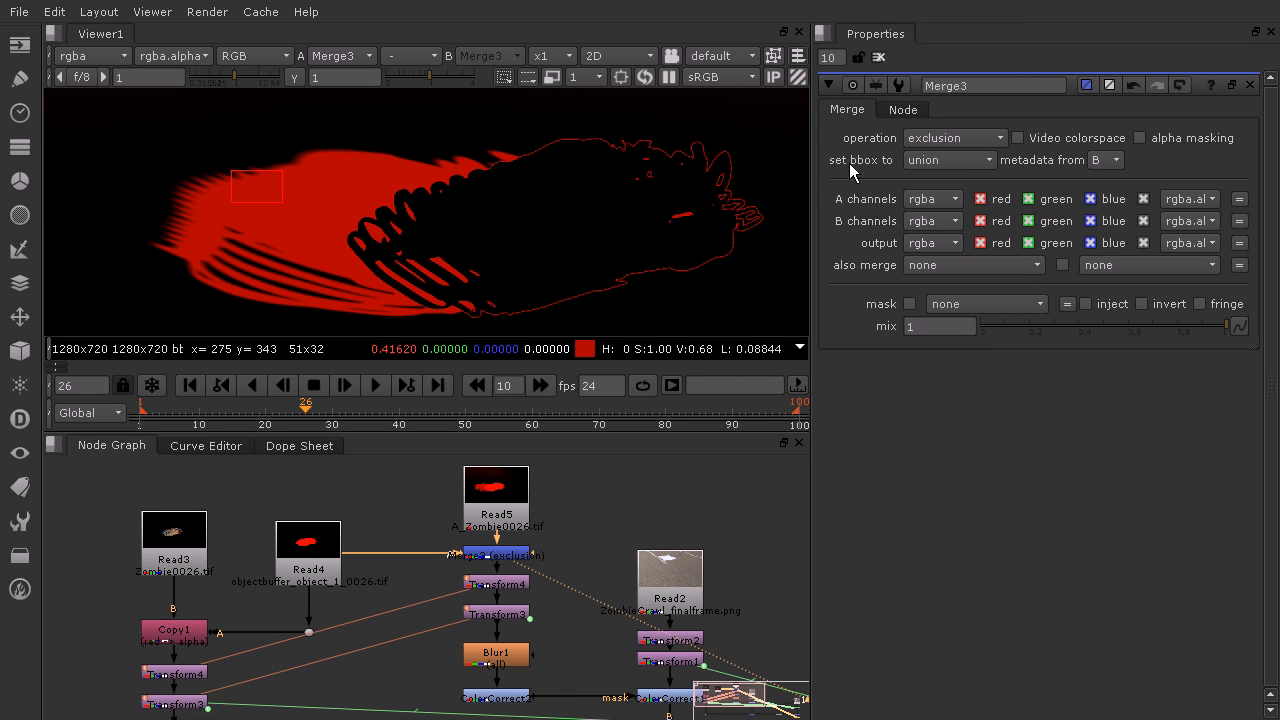
click(936, 139)
click(940, 157)
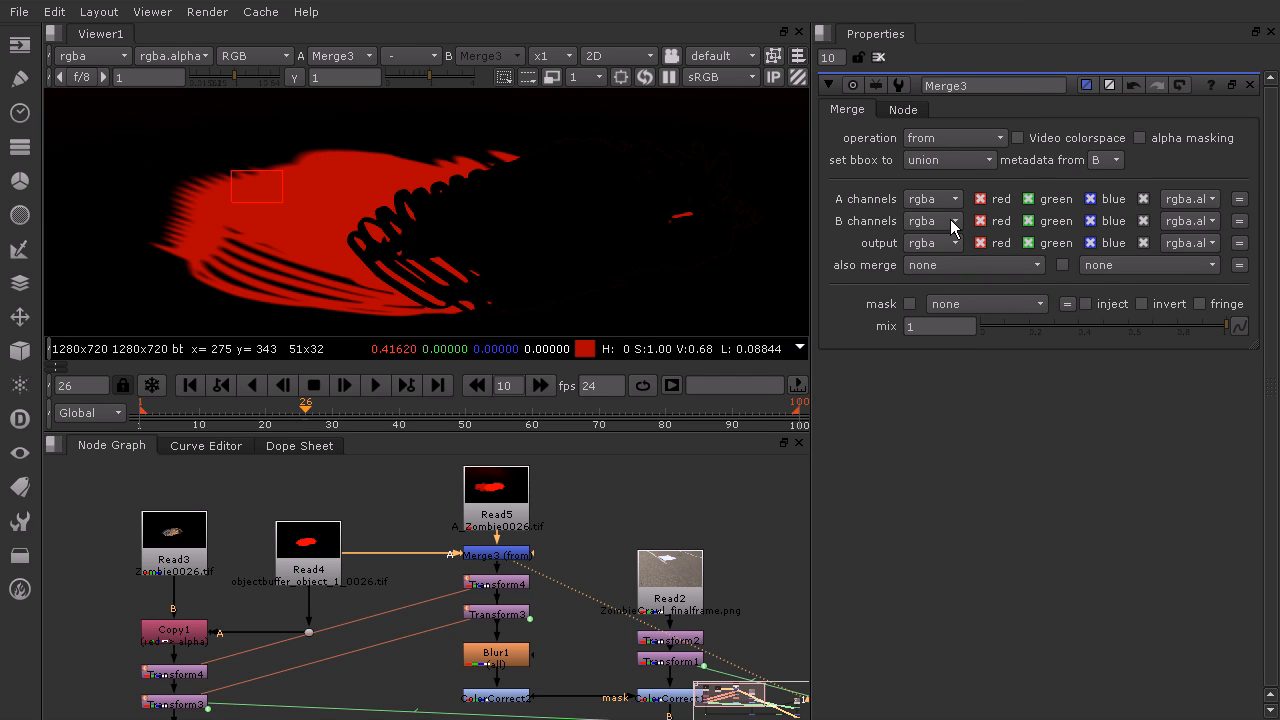
scroll(713, 222, down, 1)
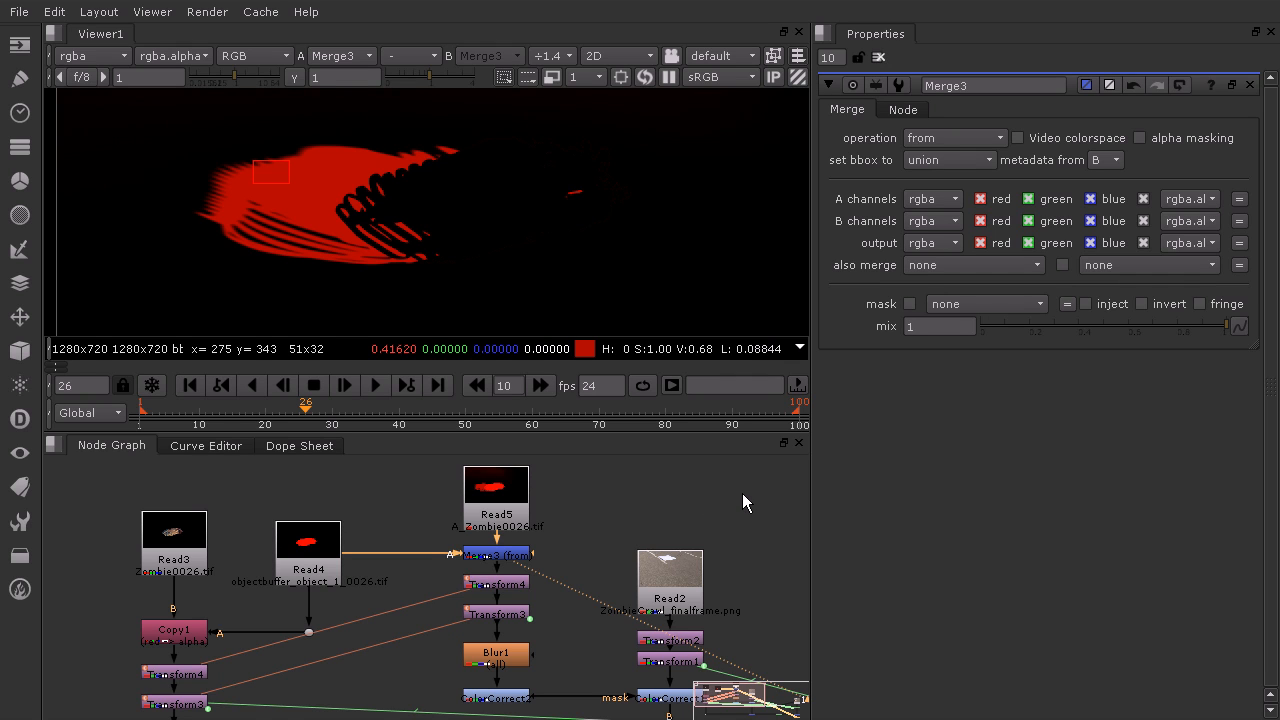
middle_drag(574, 664, 364, 488)
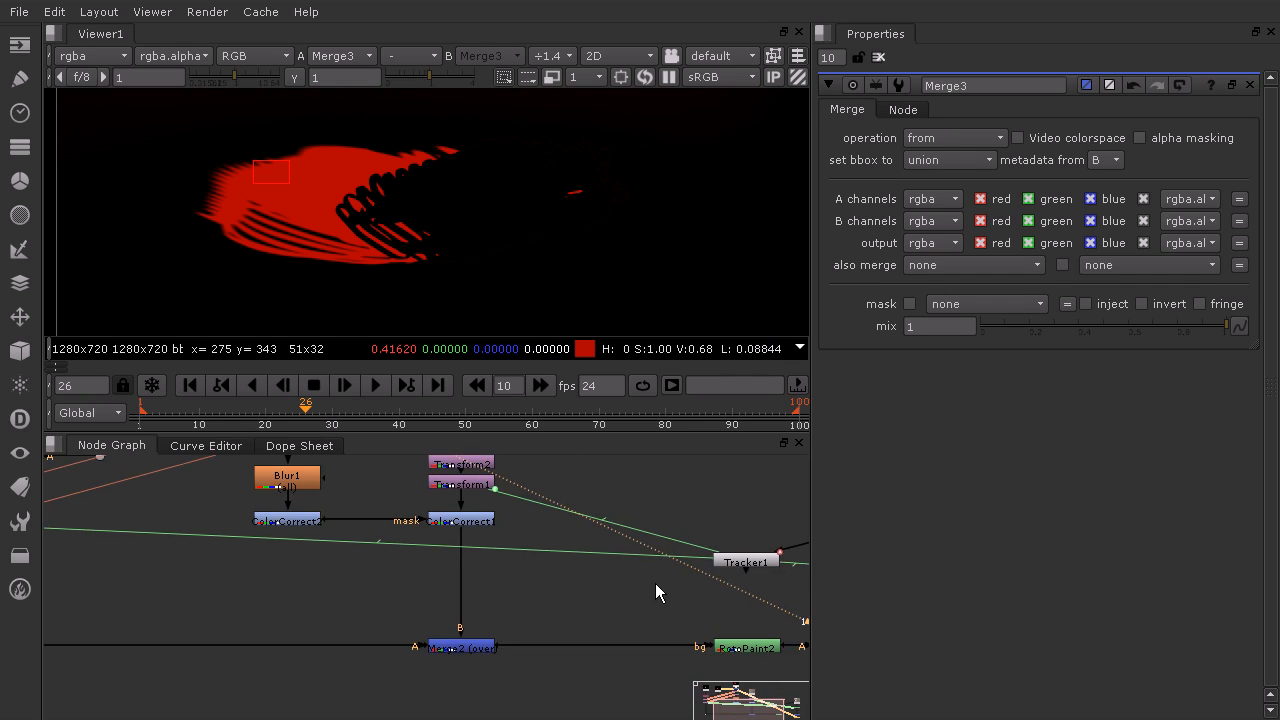
Step: Show Merge1's output in the viewer and inspect the shadow around the zombie's torso and entrails
middle_drag(655, 590, 352, 589)
click(660, 648)
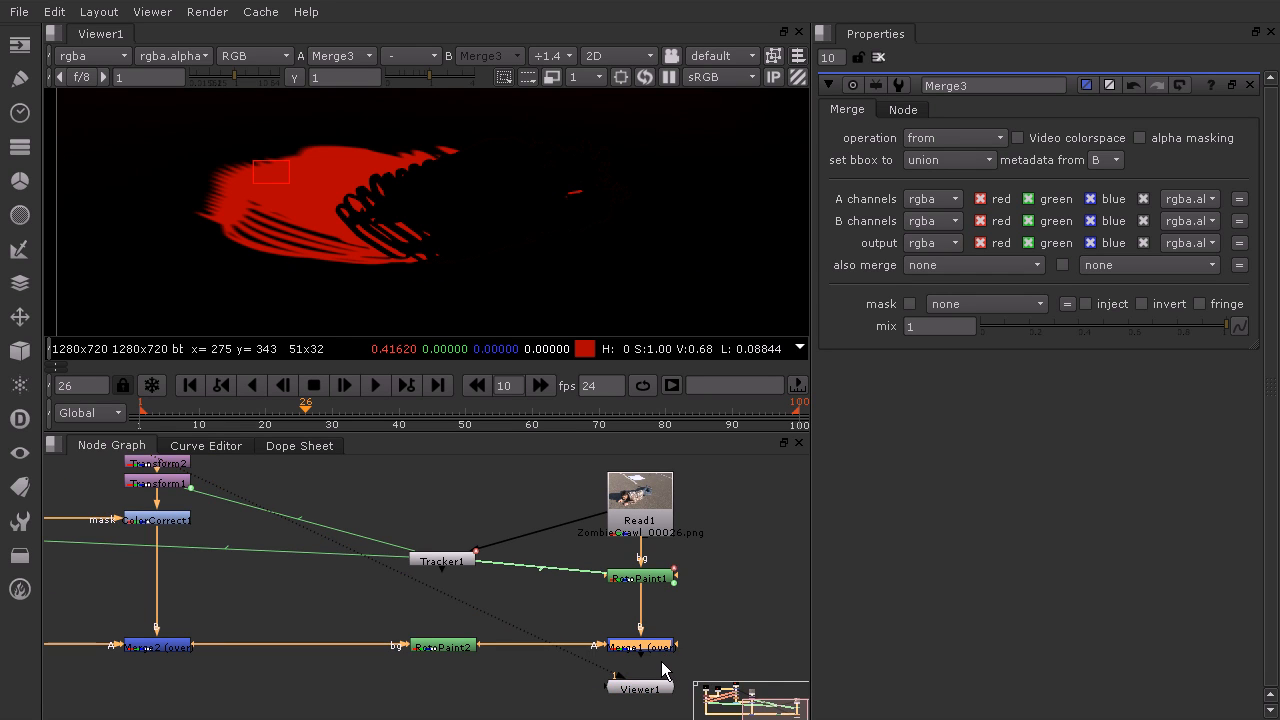
key(1)
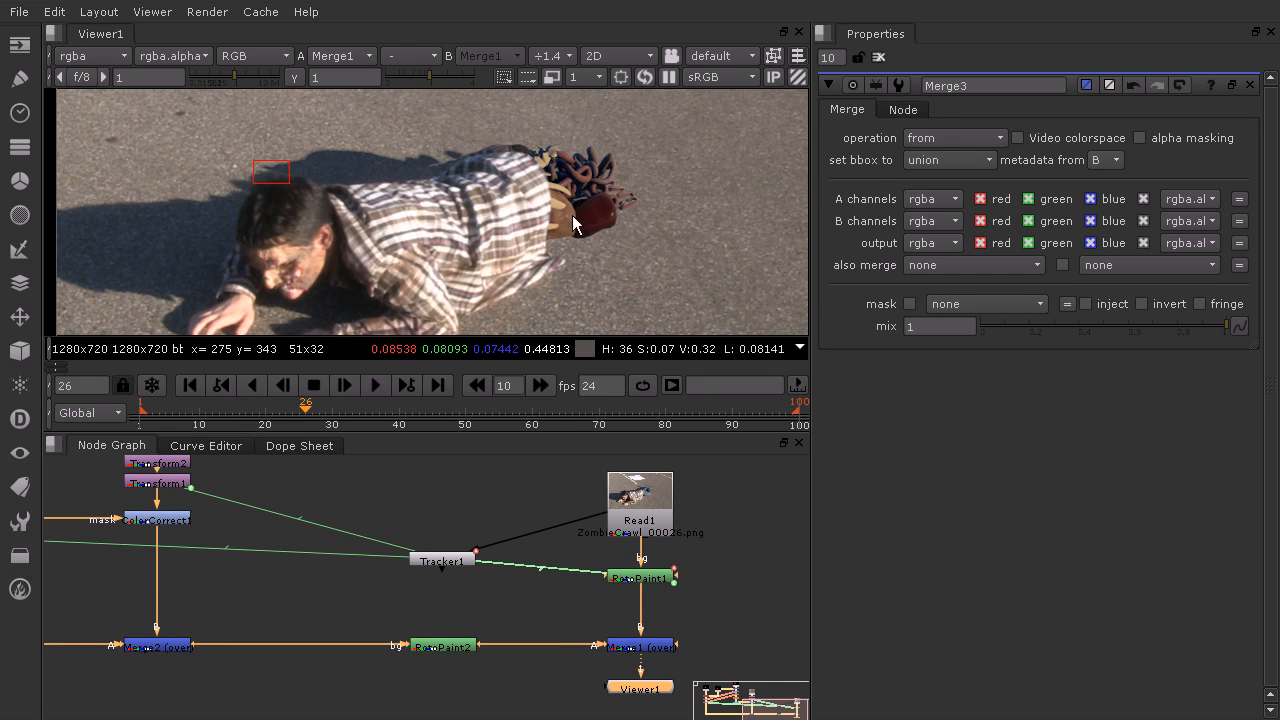
scroll(572, 215, up, 2)
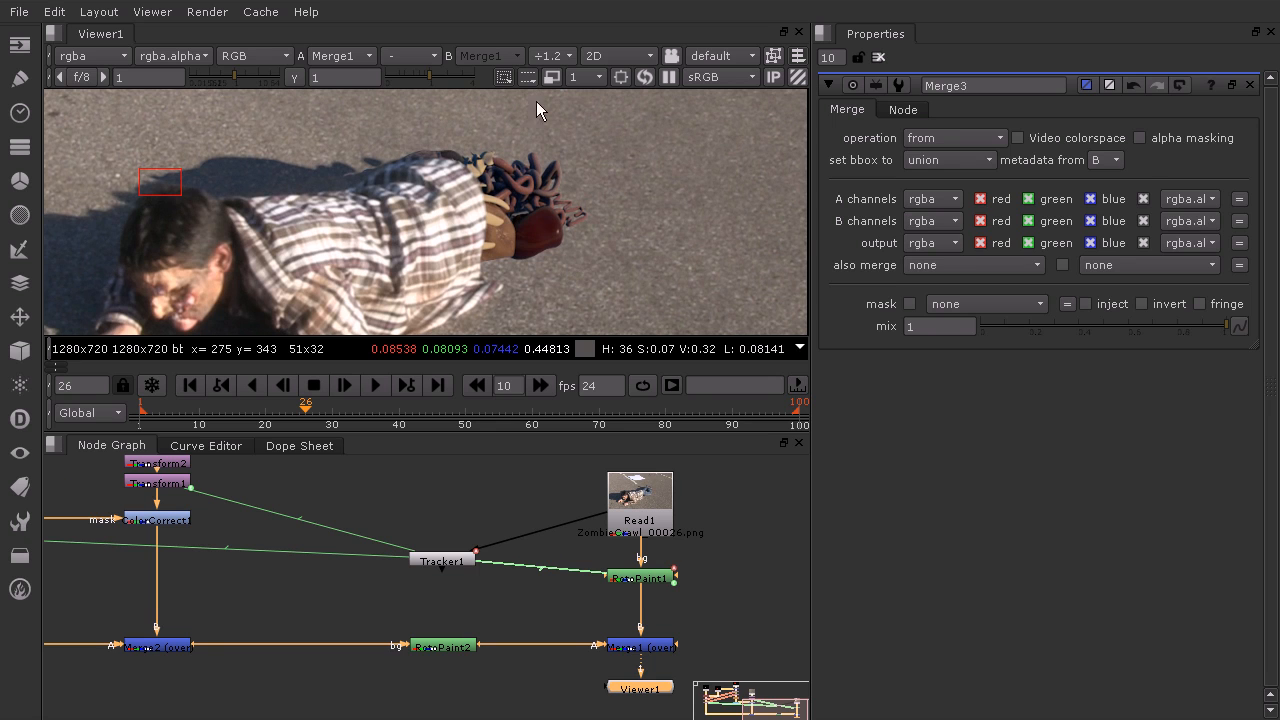
scroll(549, 155, up, 3)
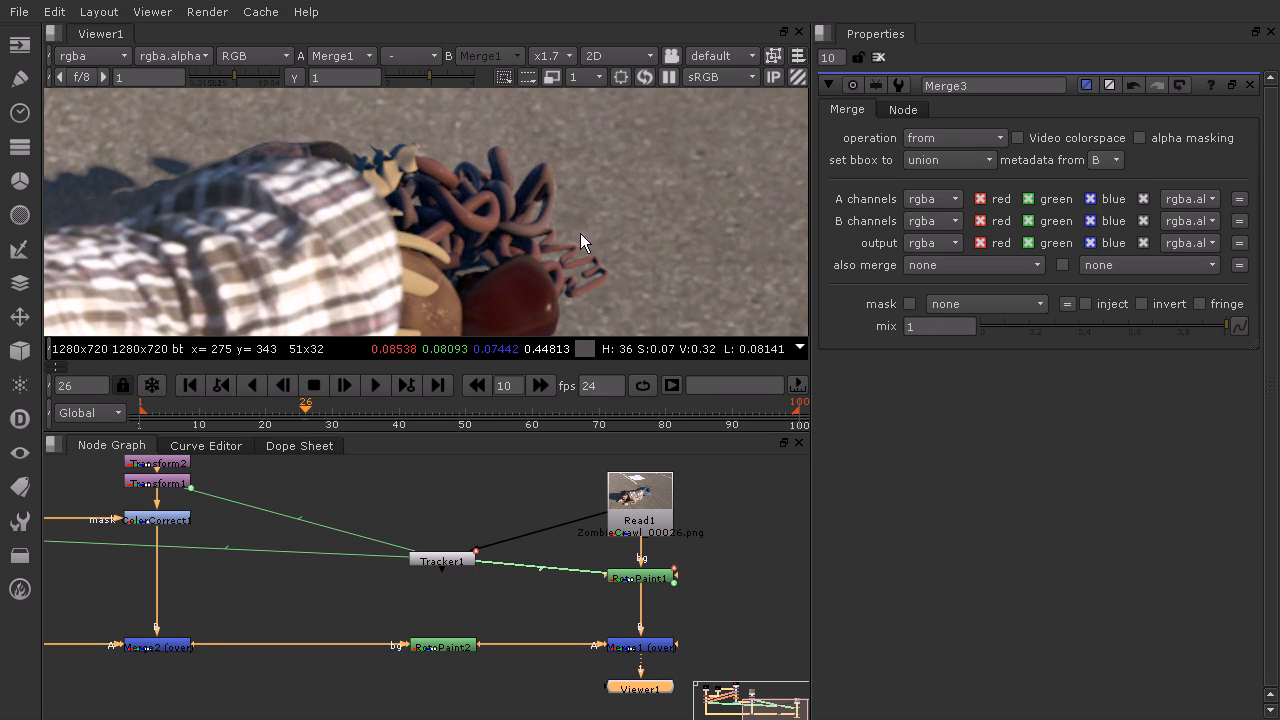
scroll(625, 236, down, 3)
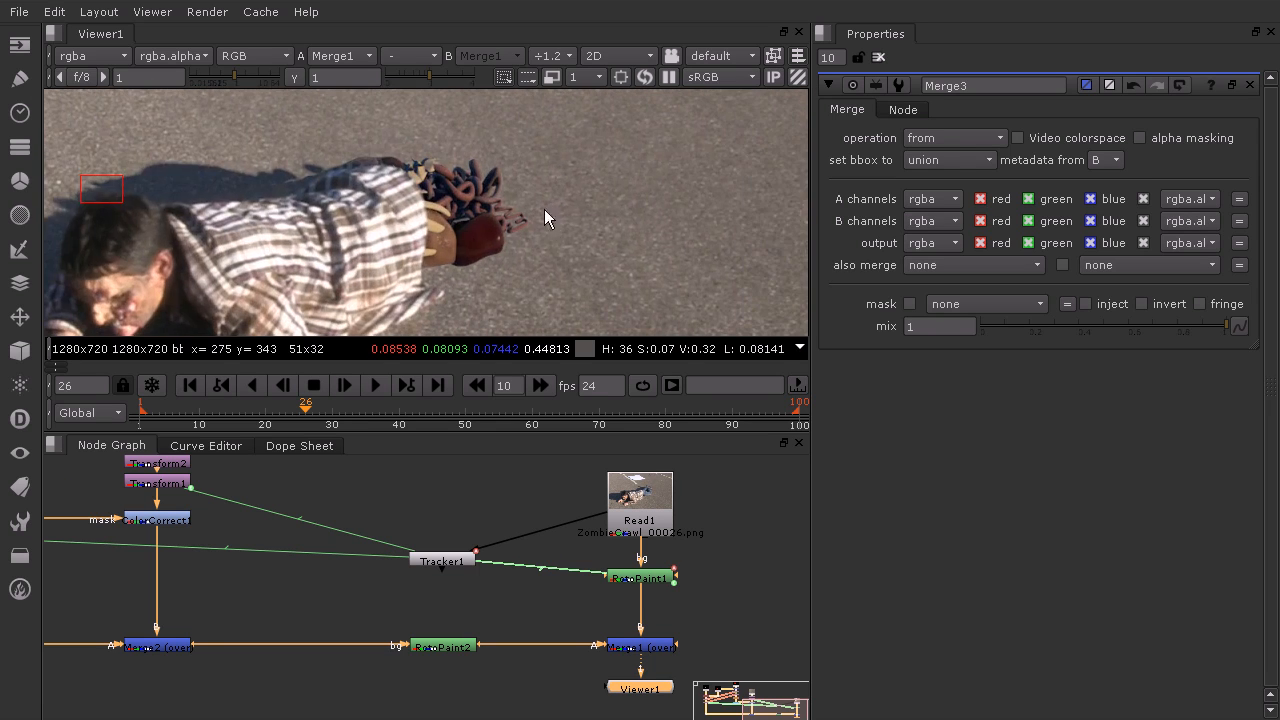
scroll(406, 256, down, 3)
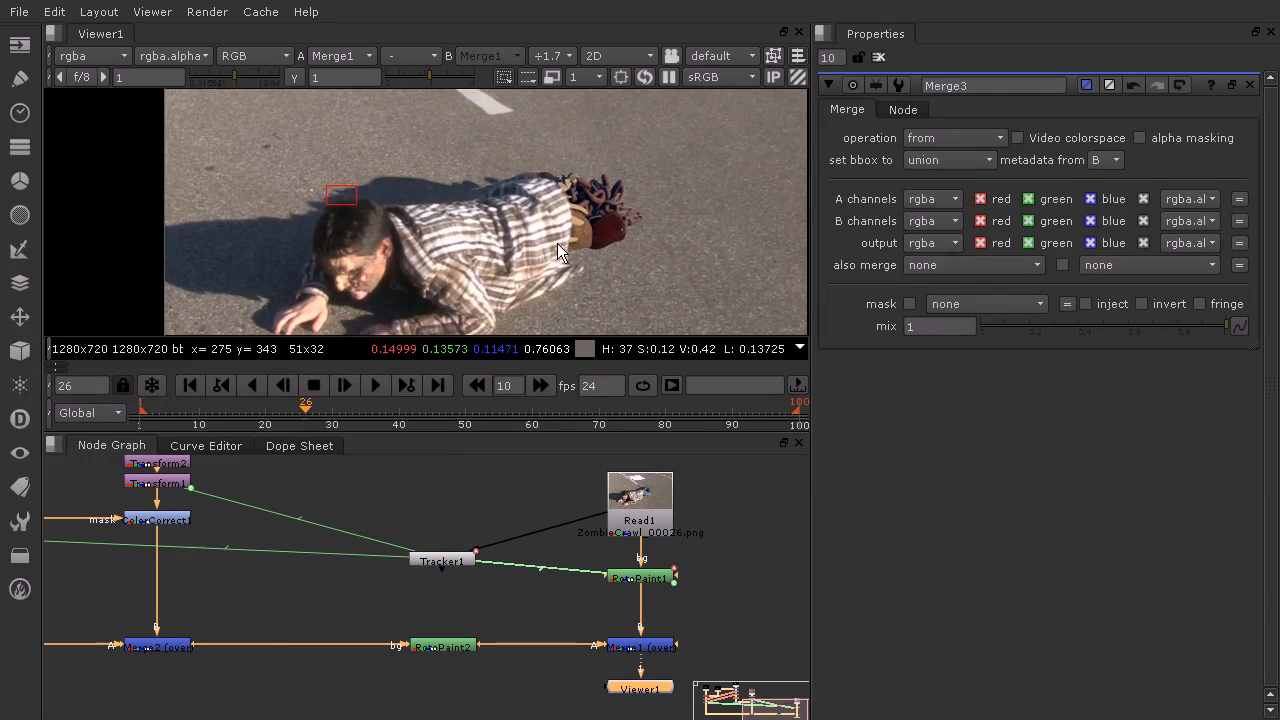
Step: Try an Erode (fast) node between Read4 and Merge3's A input, with its size set to -0.6
middle_drag(216, 598, 588, 648)
scroll(588, 648, down, 1)
middle_drag(386, 590, 444, 645)
middle_drag(298, 552, 389, 606)
scroll(440, 576, up, 2)
scroll(446, 572, up, 2)
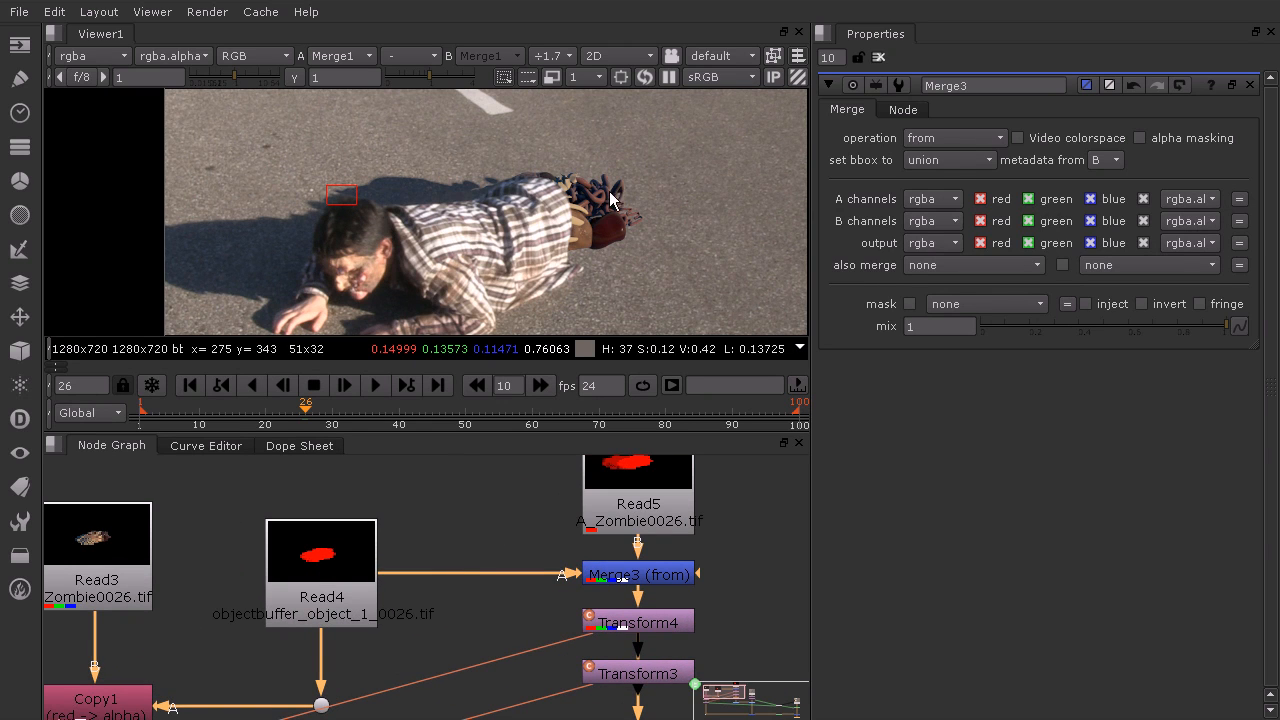
click(434, 500)
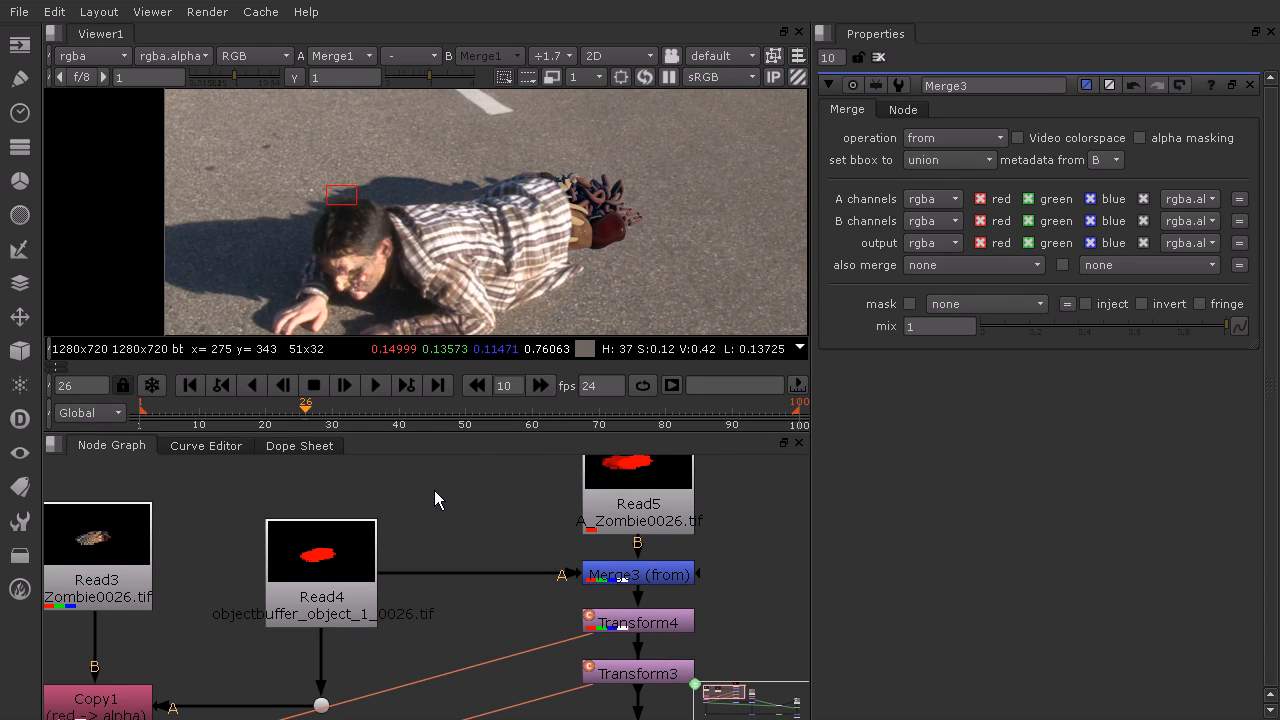
key(Tab)
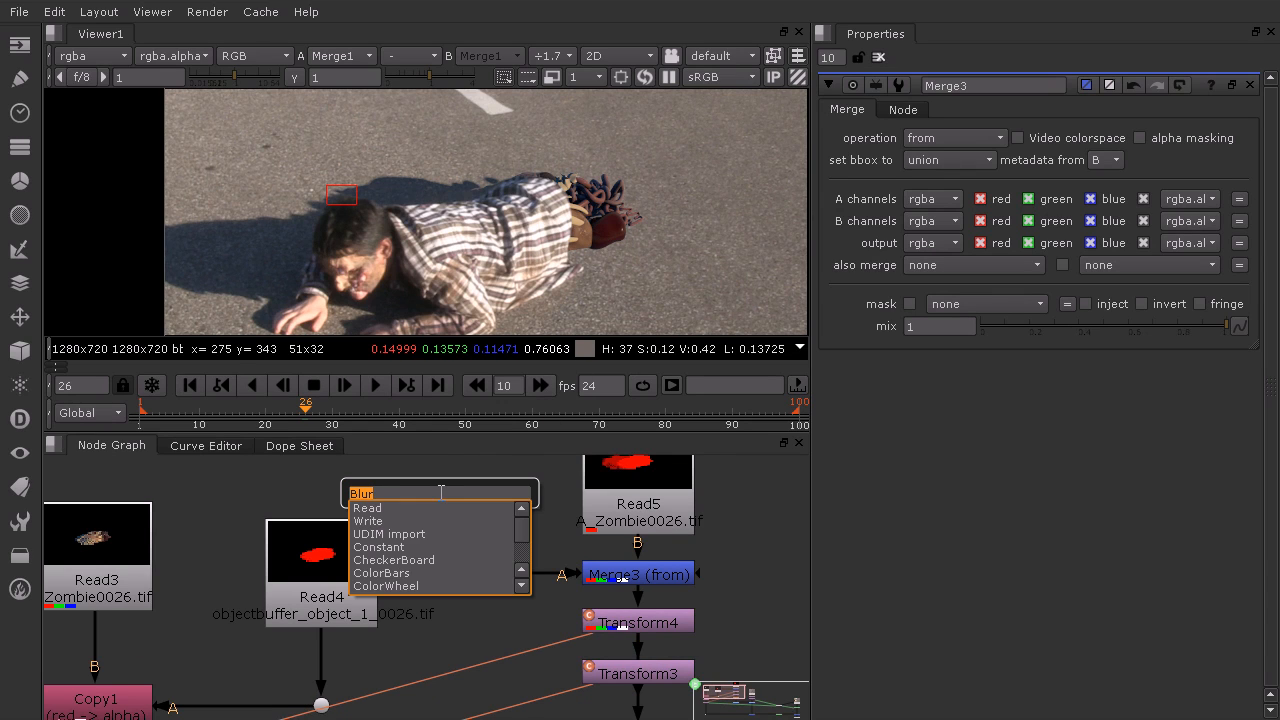
text(er)
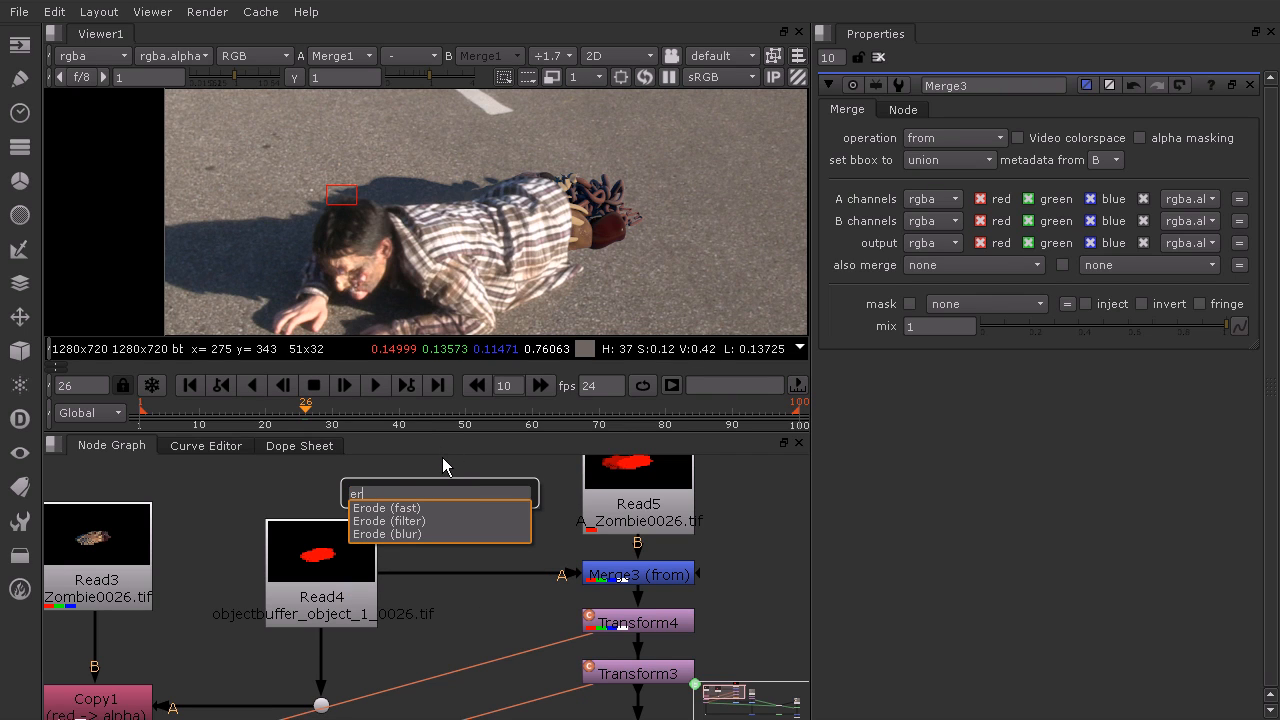
click(393, 508)
drag(433, 512, 469, 586)
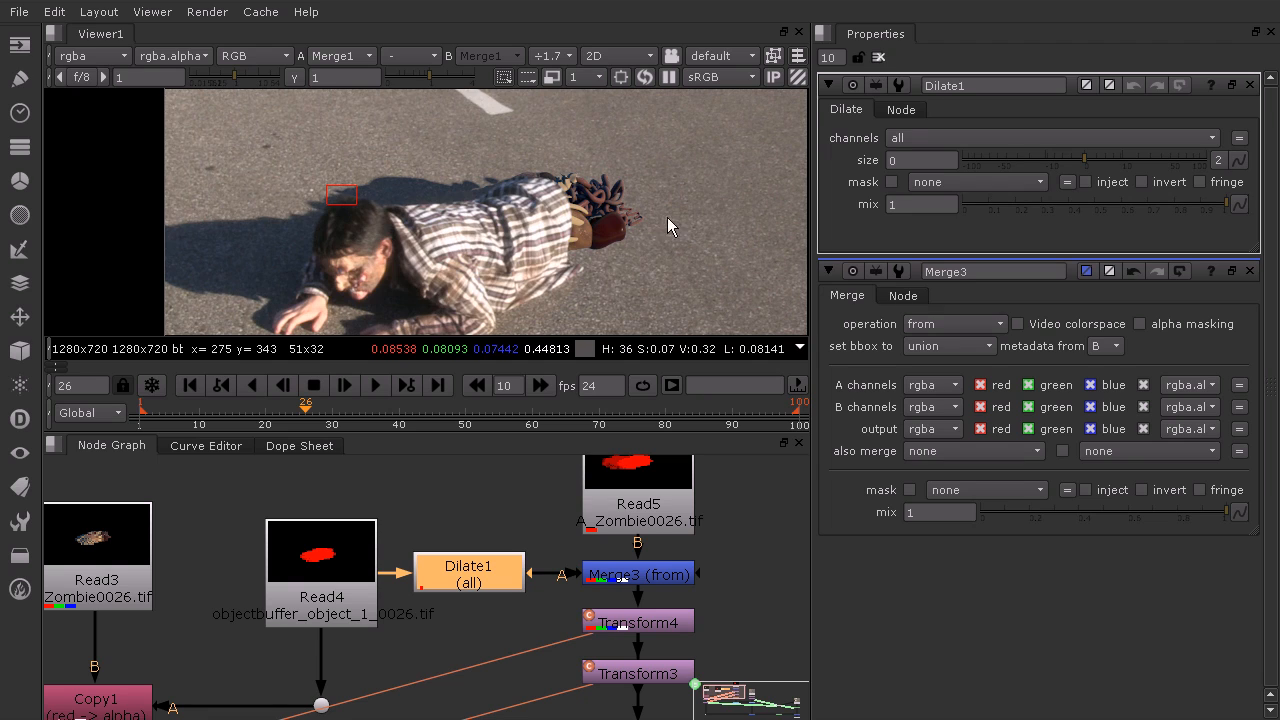
scroll(670, 210, up, 3)
mouse_move(1089, 156)
mouse_down()
mouse_move(1104, 159)
mouse_move(1055, 163)
mouse_move(1074, 160)
mouse_up()
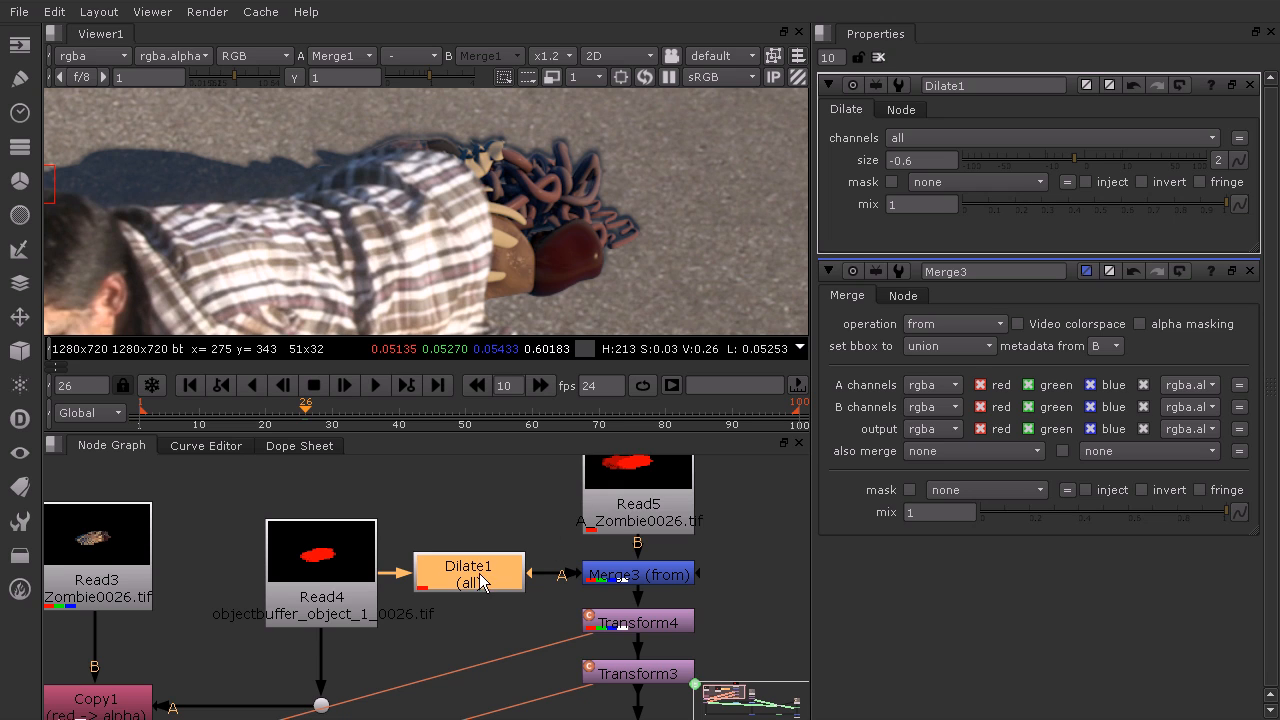
Step: Delete the Dilate1 node between Read4 and Merge3 and check the shadow in the full composite
drag(478, 570, 484, 574)
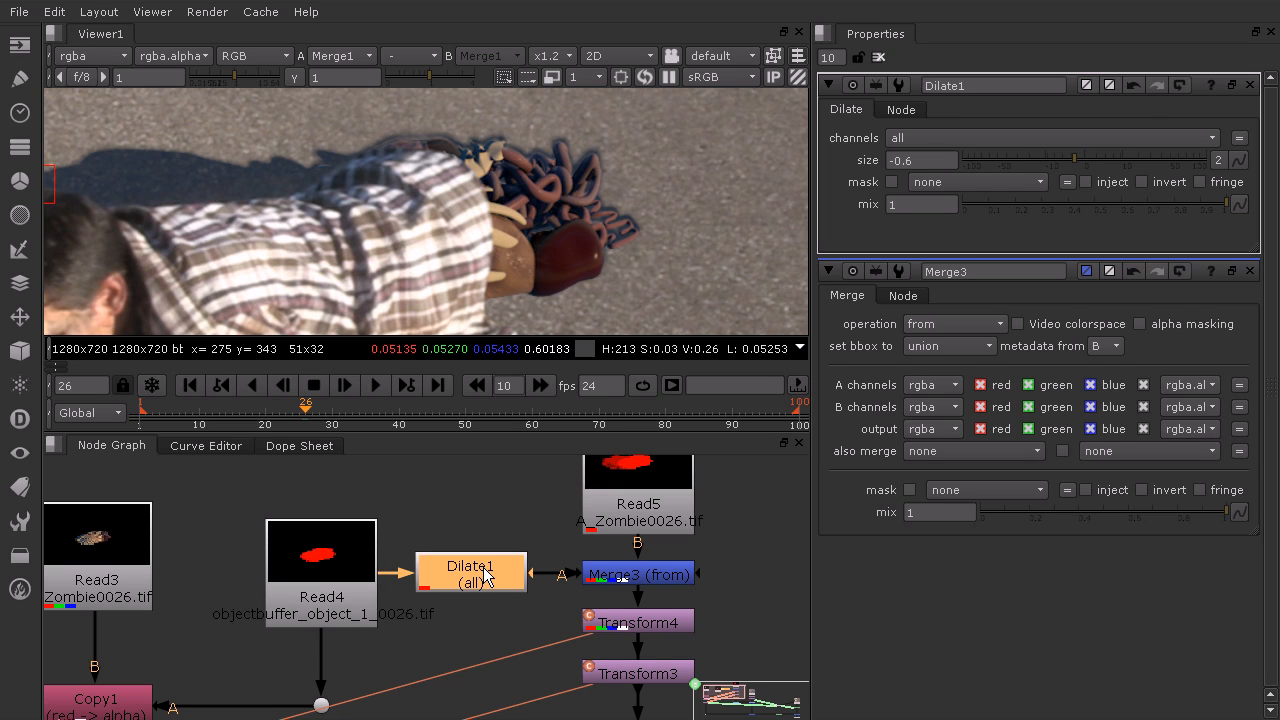
key(Delete)
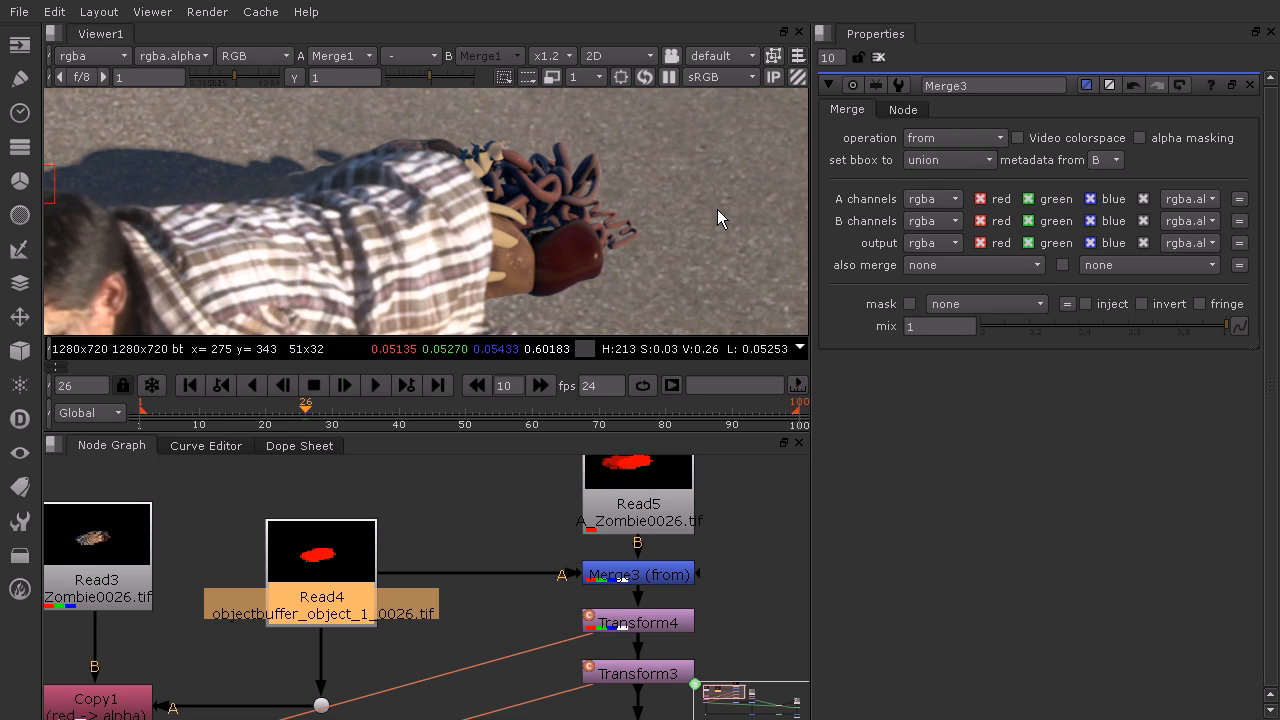
scroll(720, 200, down, 5)
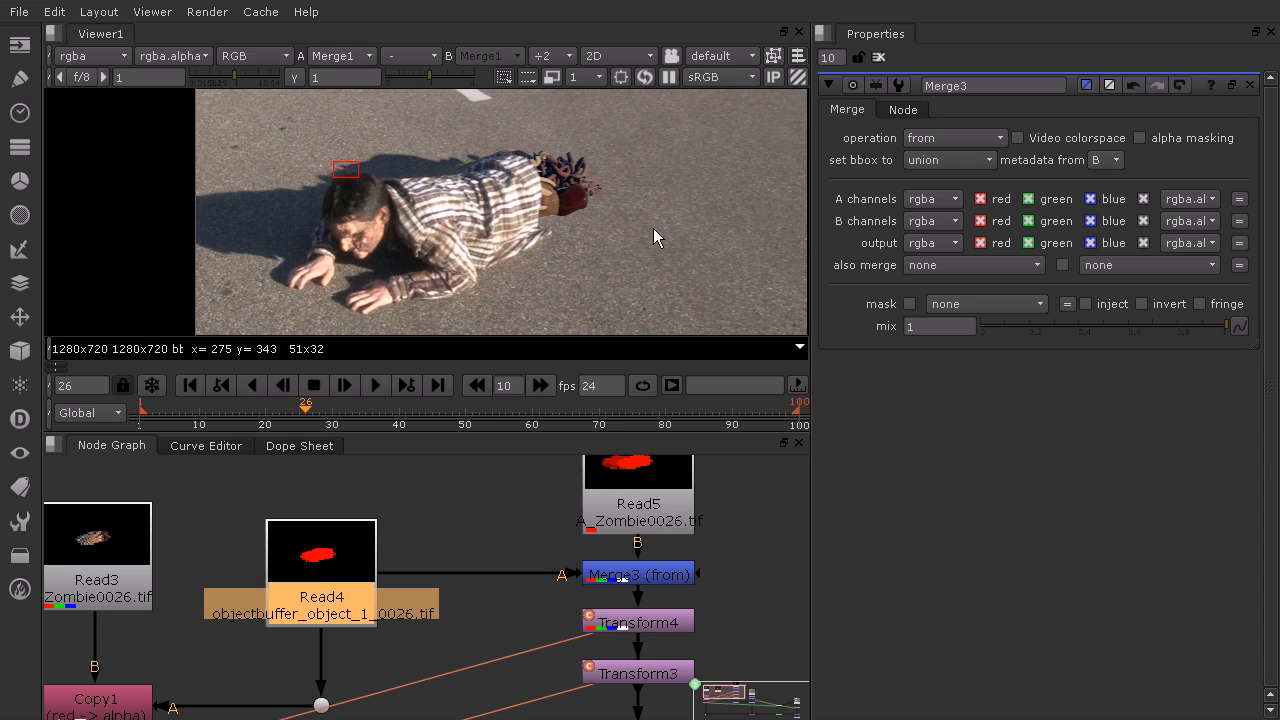
mouse_move(693, 214)
middle_down()
mouse_move(648, 208)
mouse_move(683, 200)
middle_up()
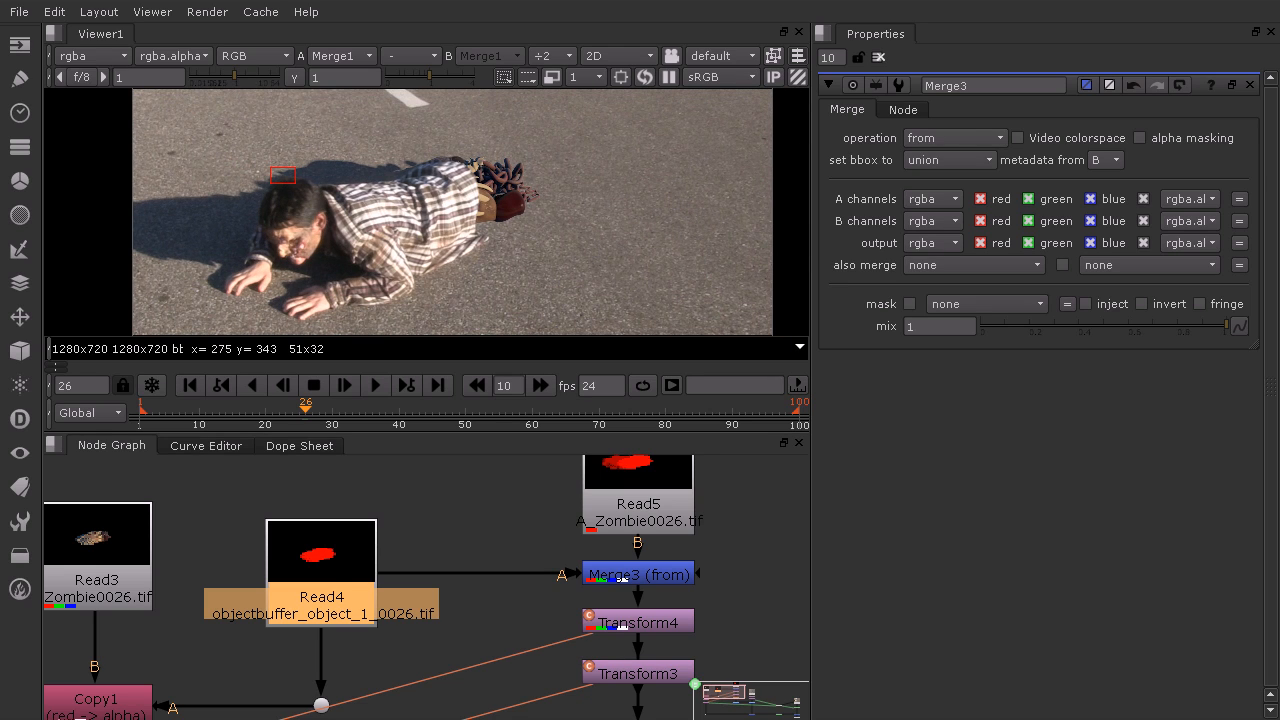